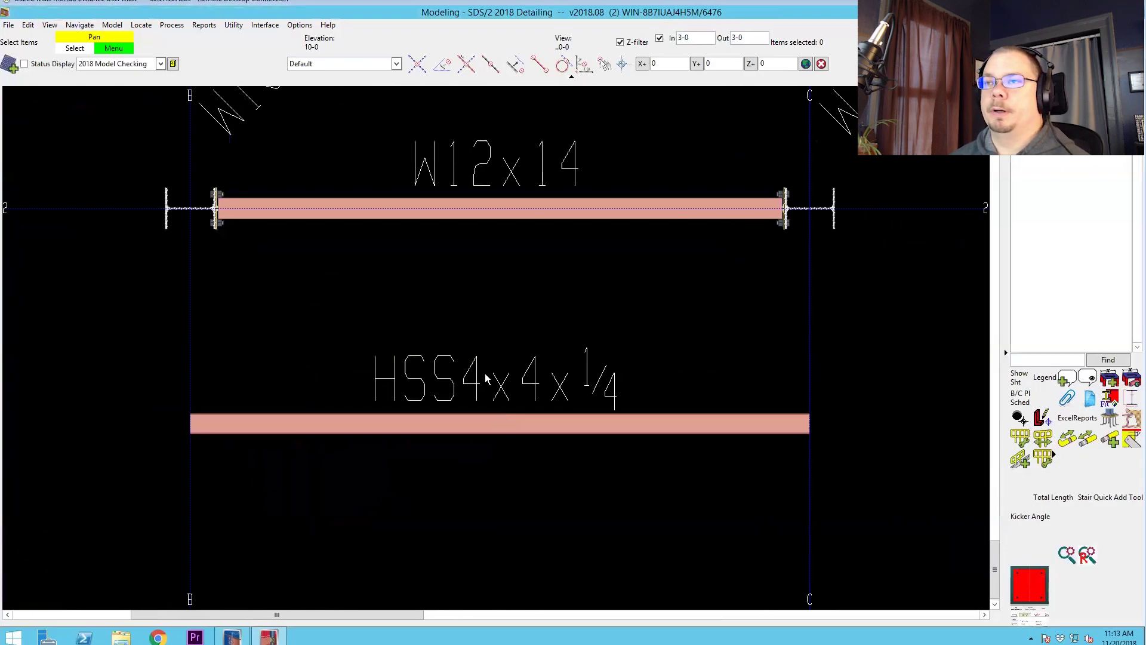
- Run the HSS_Cap.py parametric on the HSS4x4x1/4 beam to add 1/4 thick A36 cap plates at both ends
click(493, 423)
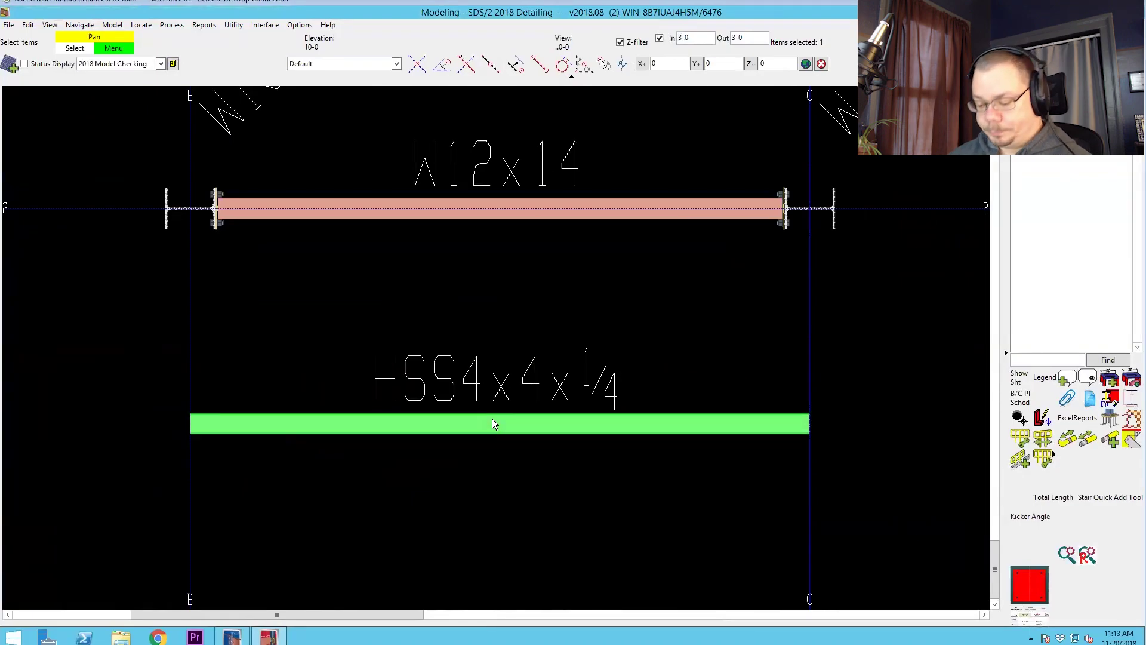
key(ctrl+r)
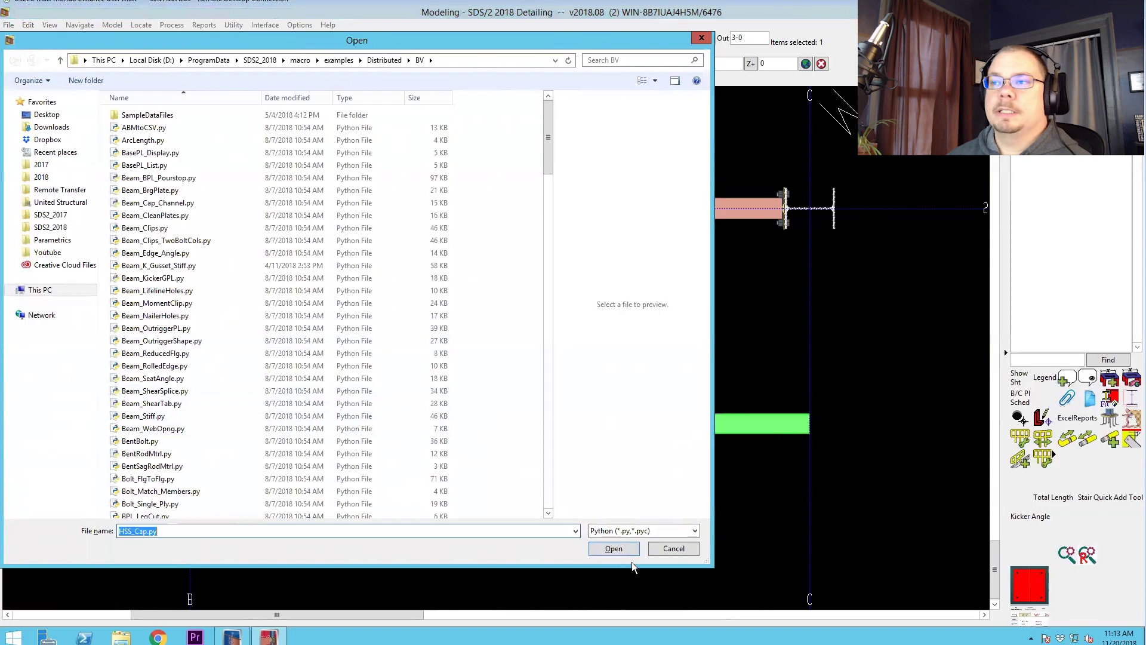
click(622, 546)
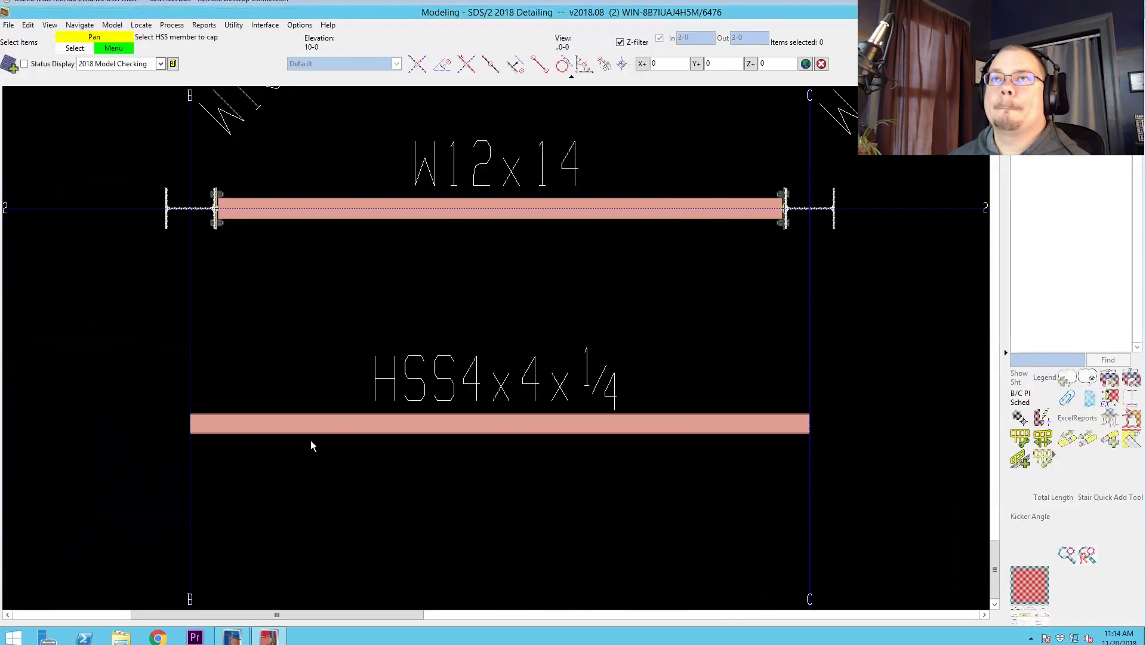
click(276, 421)
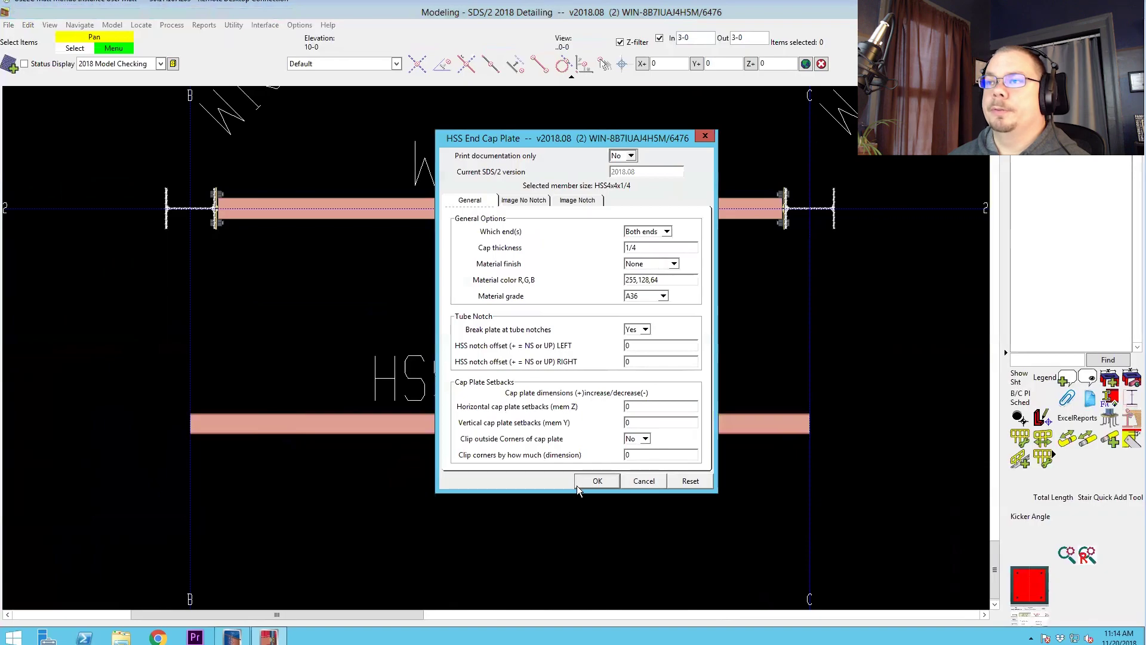
click(590, 482)
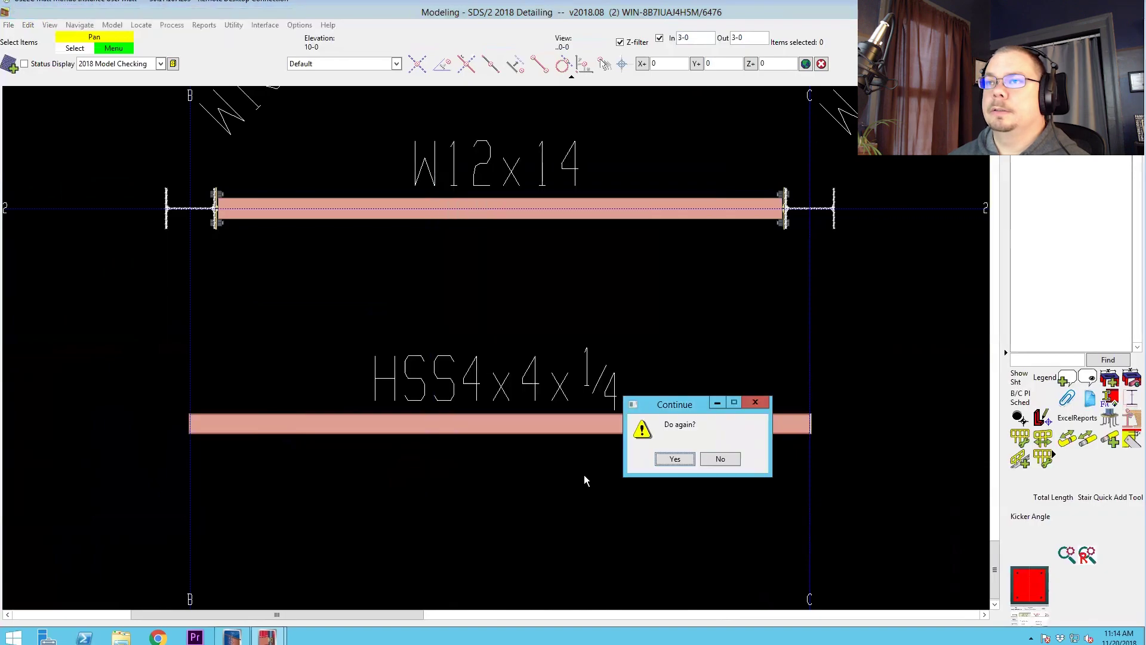
click(720, 459)
- Change the section size of the beam capped by the parametric to HSS6x6x1/4
scroll(209, 428, up, 5)
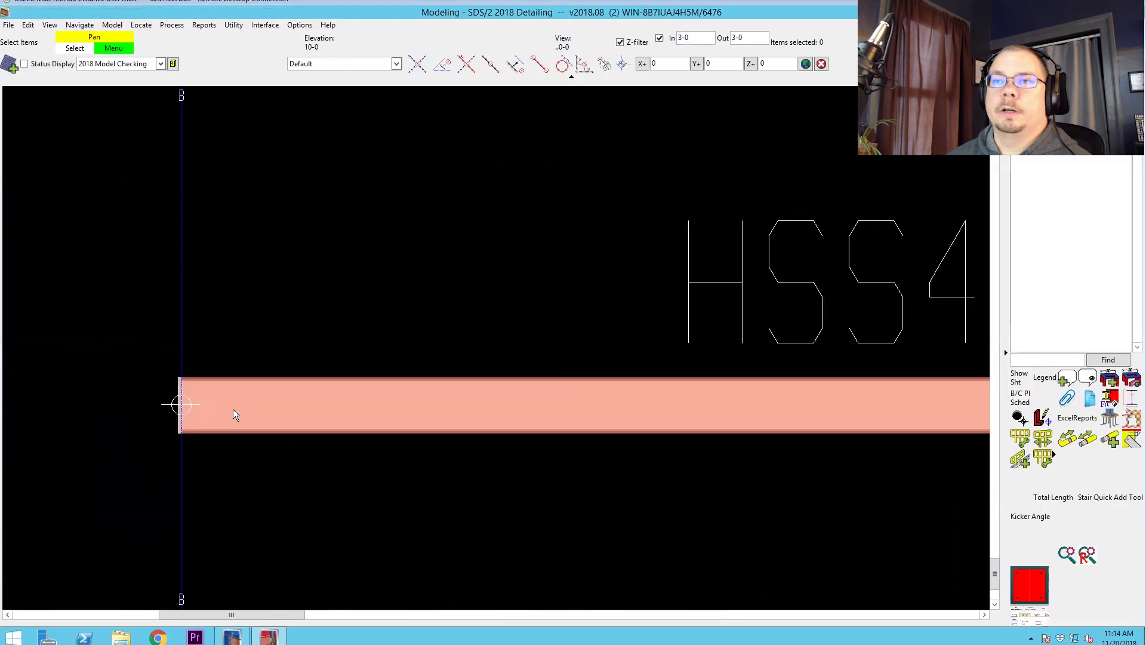
middle_drag(320, 309, 211, 489)
scroll(258, 464, down, 6)
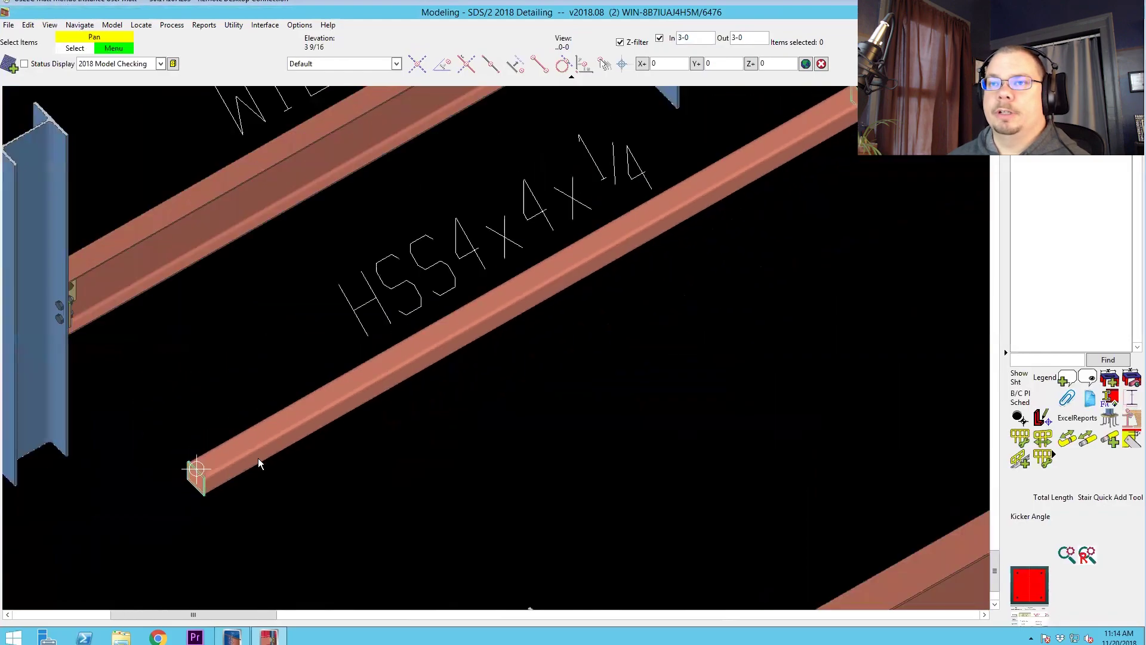
scroll(453, 335, up, 5)
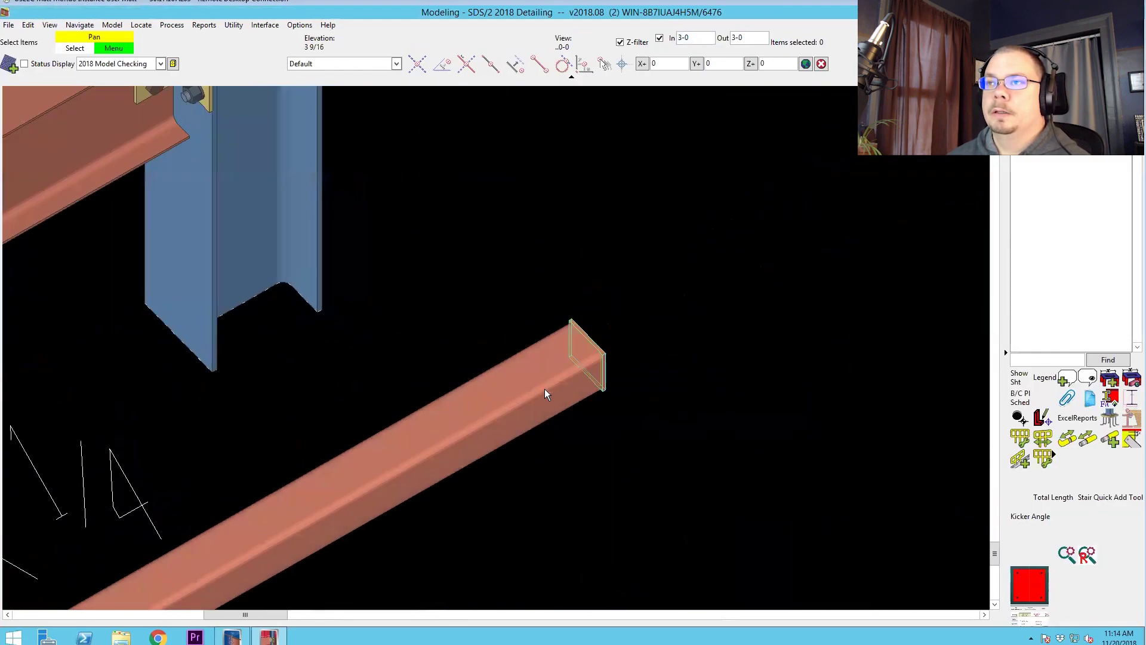
double_click(567, 391)
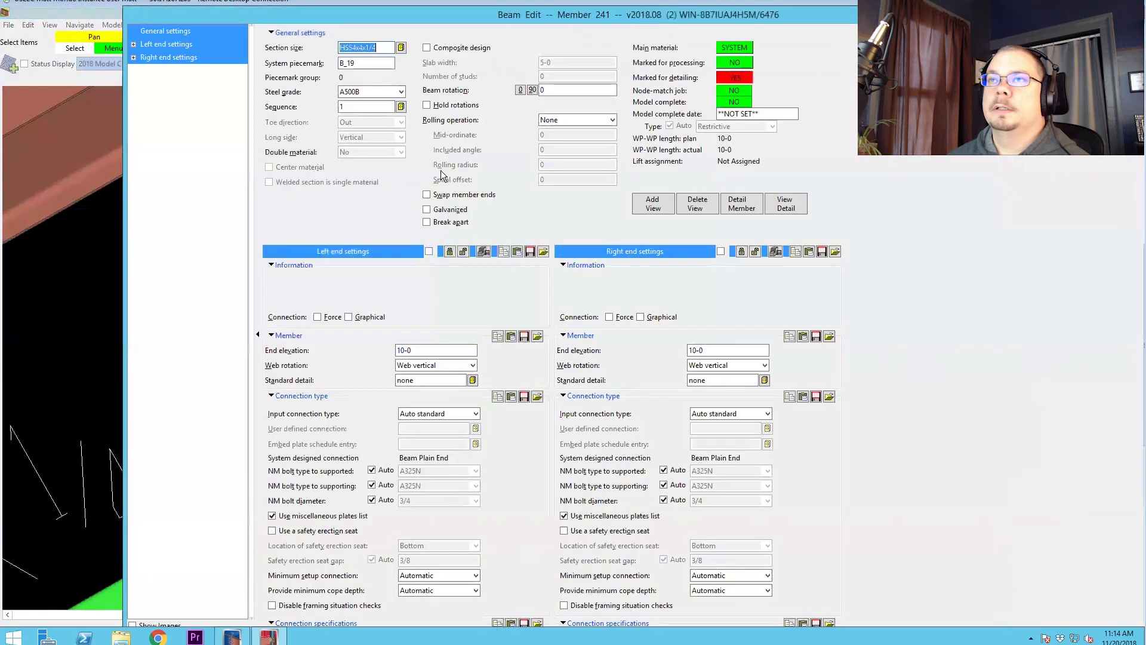
click(381, 48)
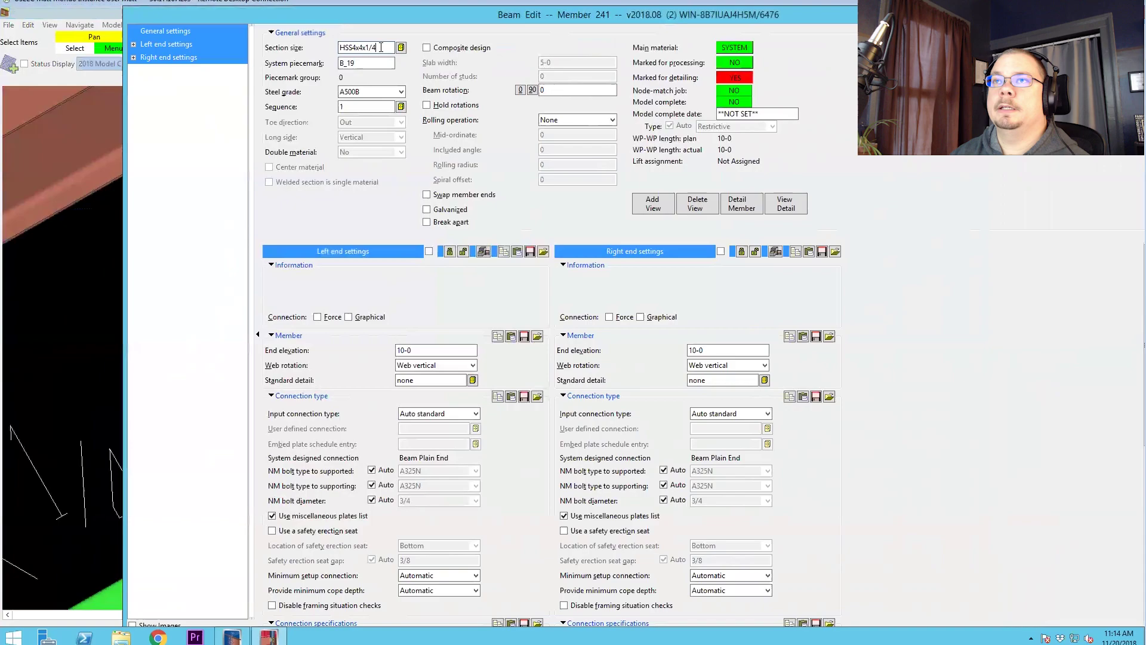
key(BackSpace)
key(BackSpace)
key(BackSpace)
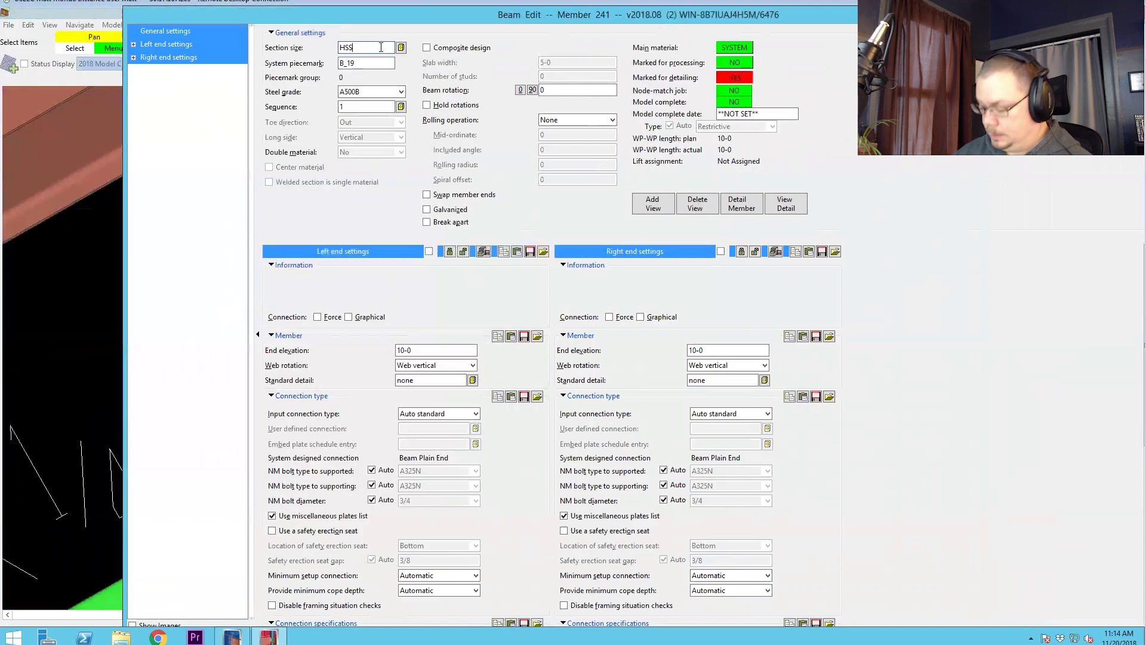
text(6x6x1/4)
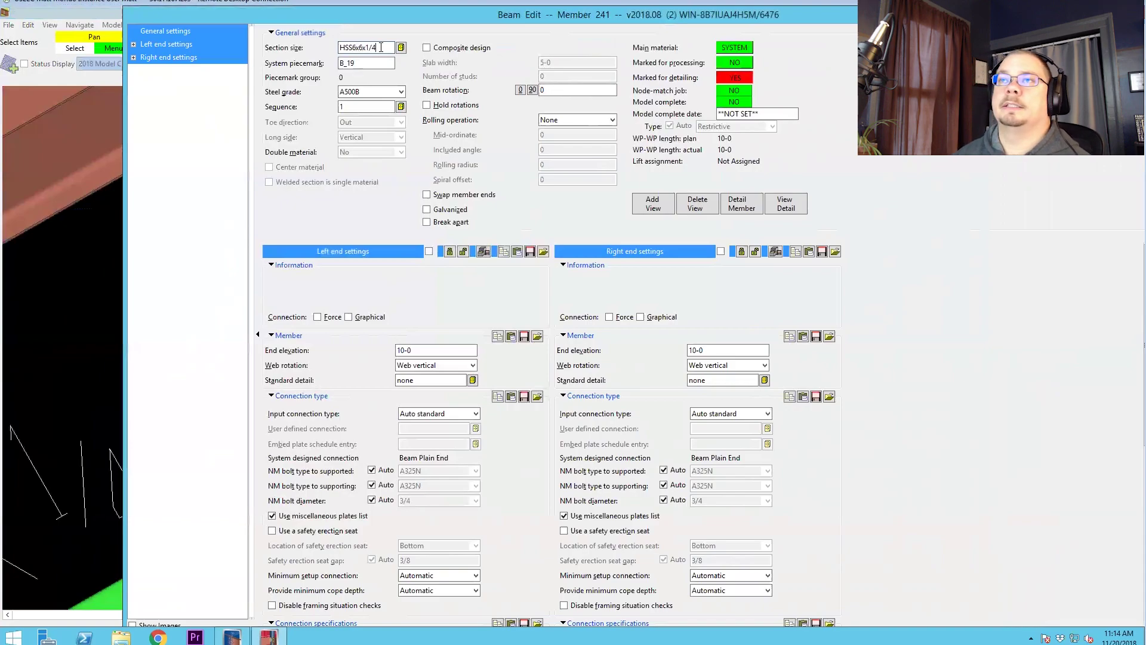
key(Return)
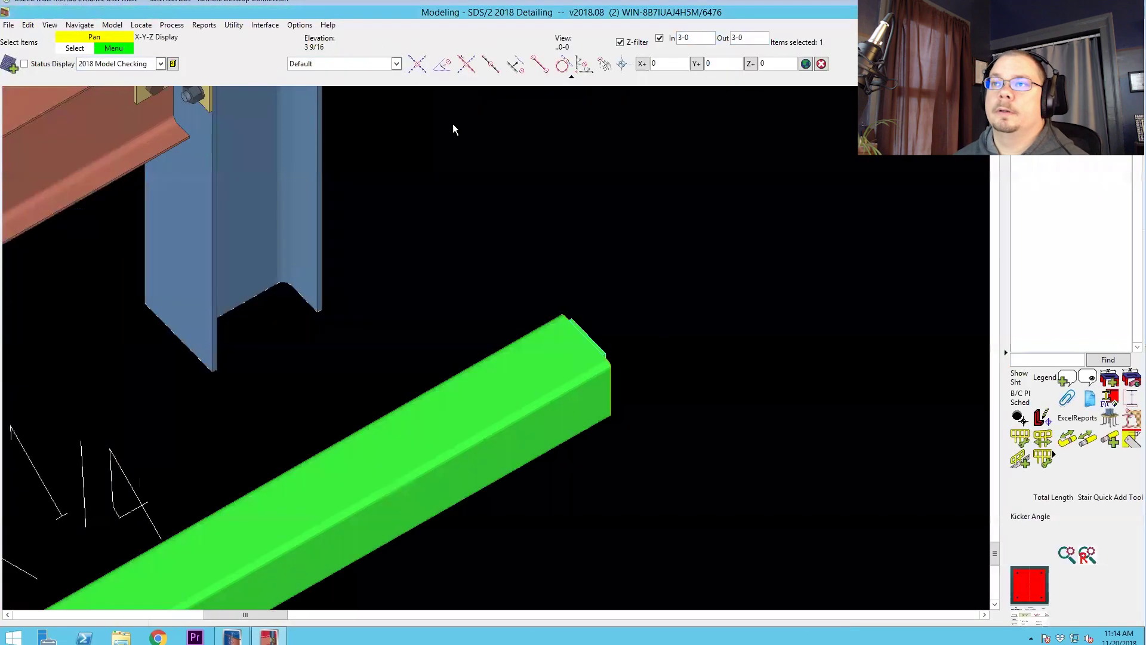
- Inspect the cap plate at the end of the resized tube and check its rectangular plate material settings
middle_drag(645, 188, 382, 310)
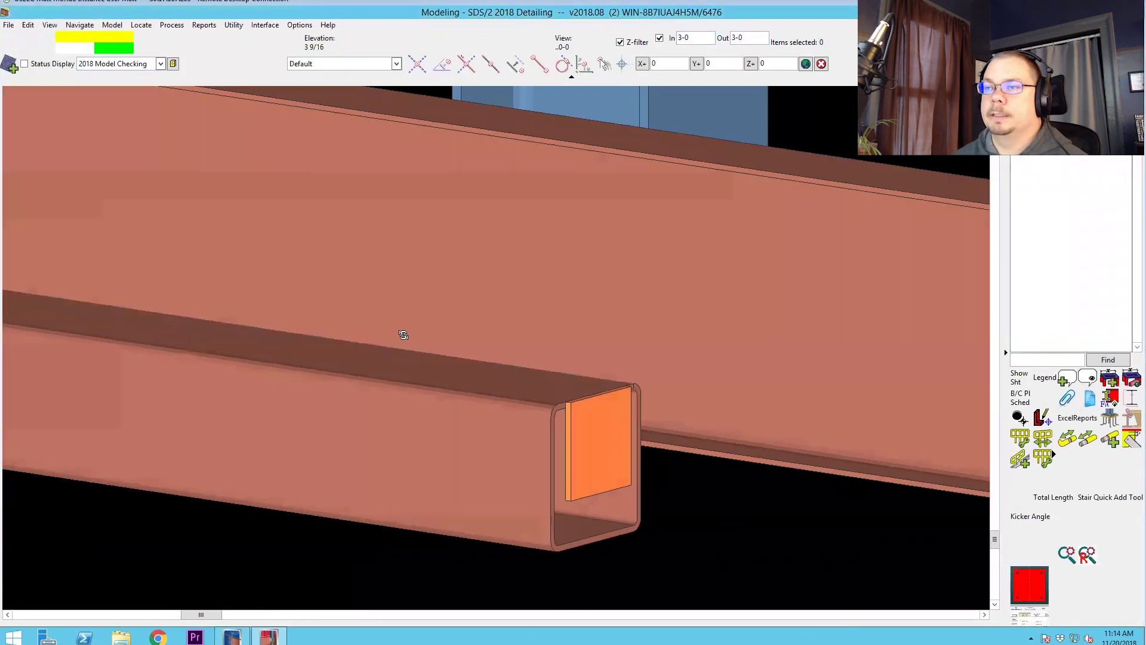
scroll(713, 385, down, 5)
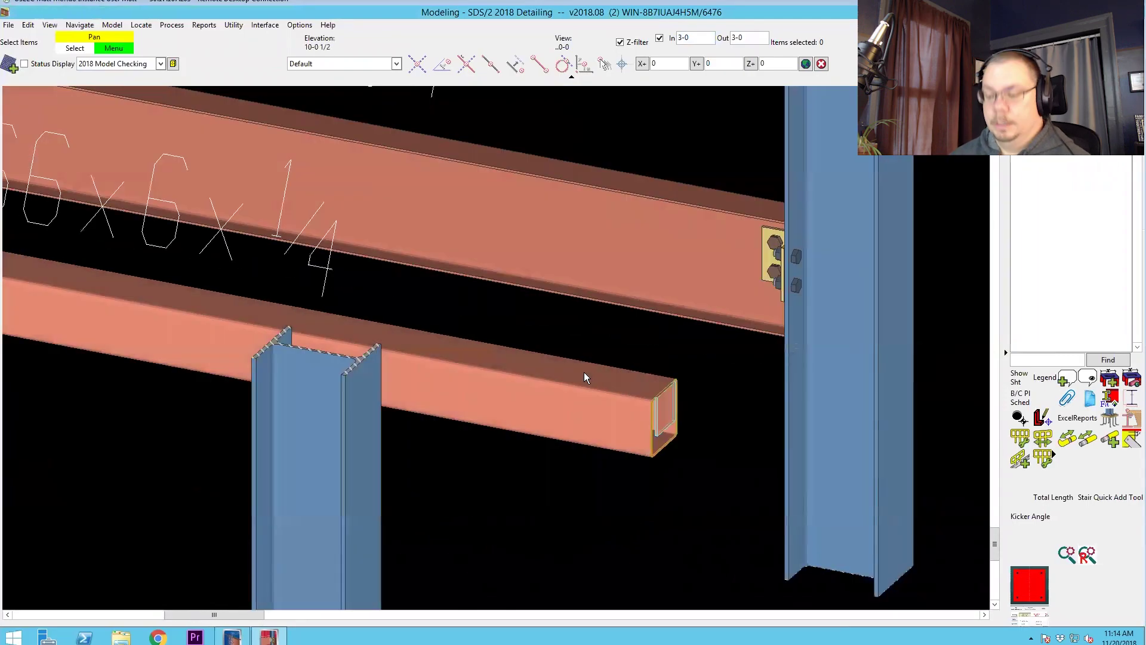
scroll(657, 396, up, 3)
double_click(671, 411)
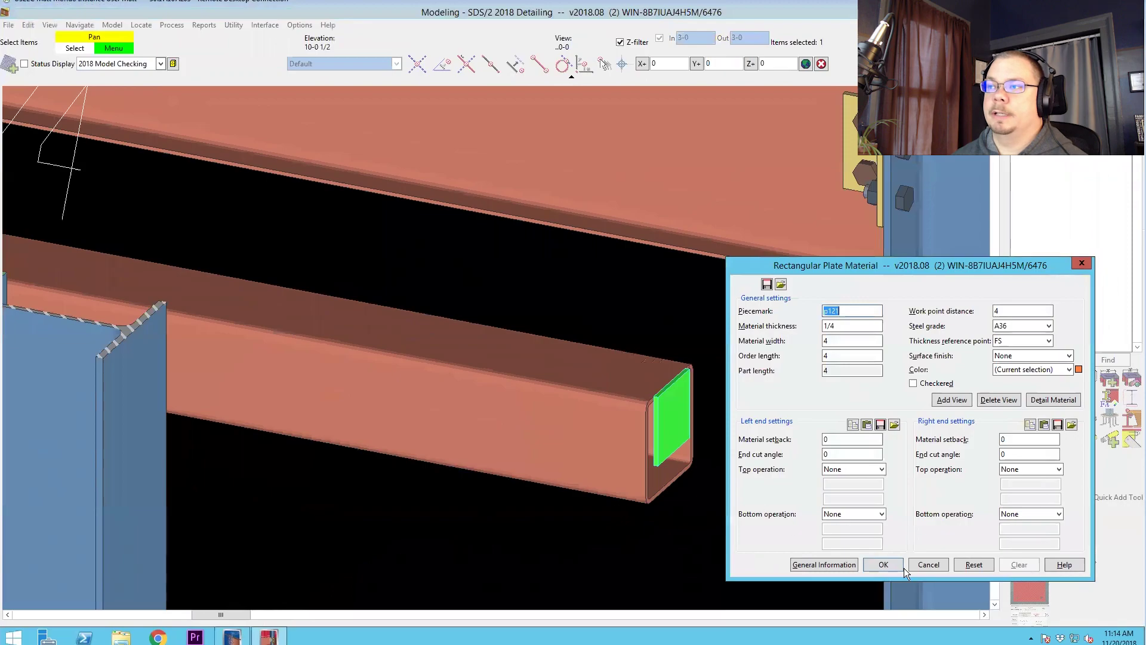
click(923, 565)
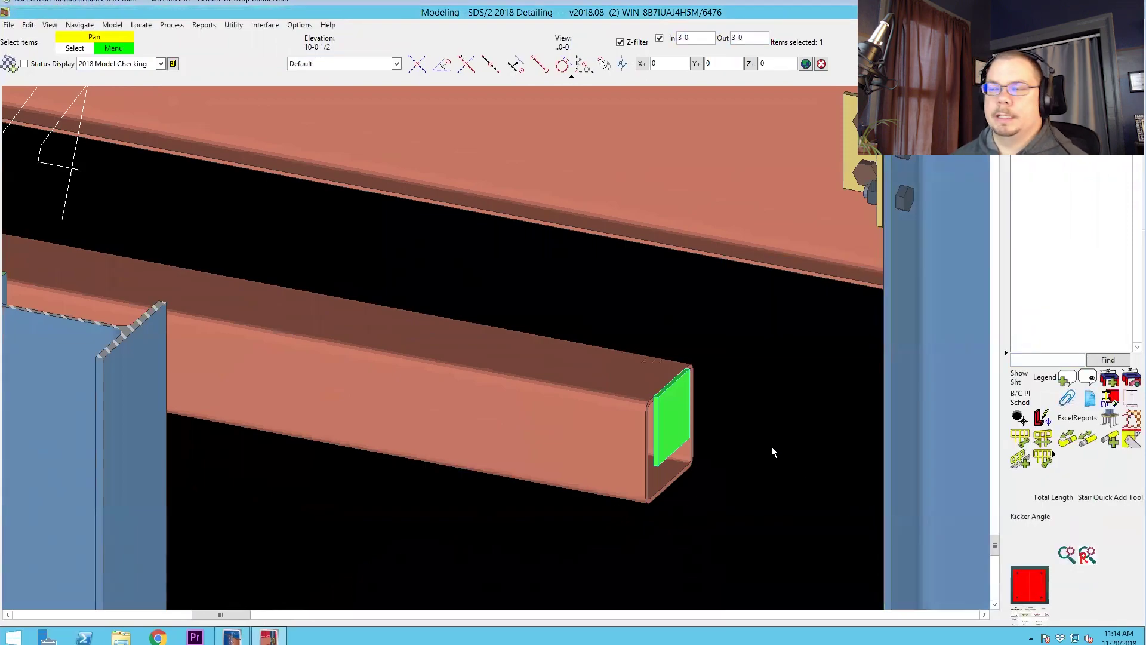
key(Escape)
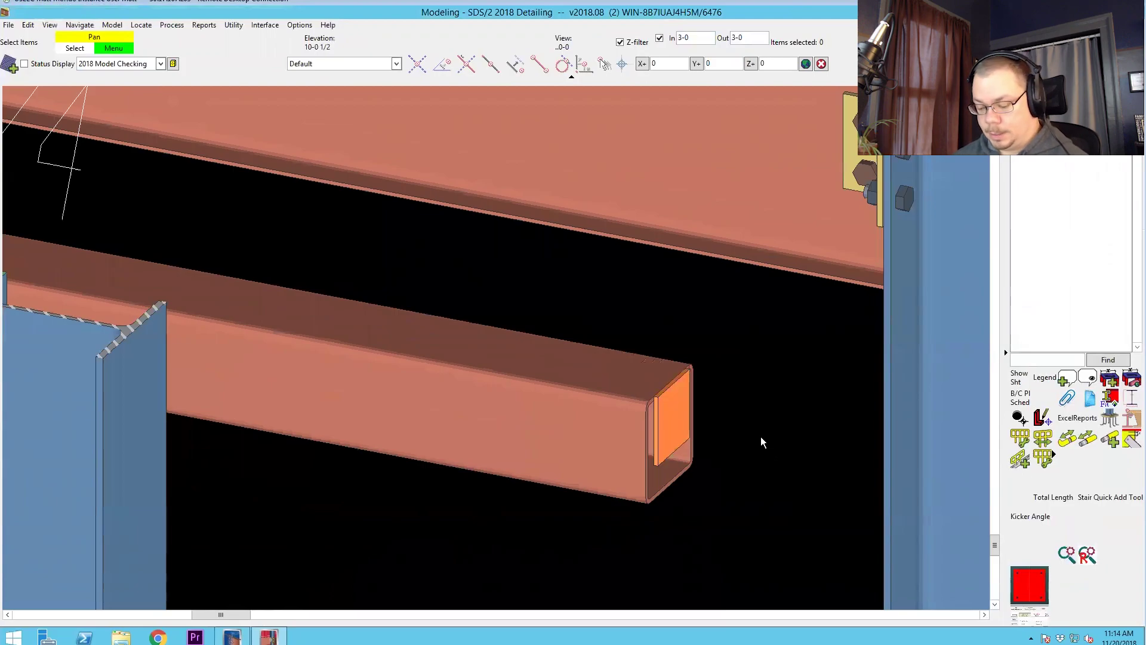
- Erase the HSS_Cap.py_05 parametric from the HSS beam
key(Delete)
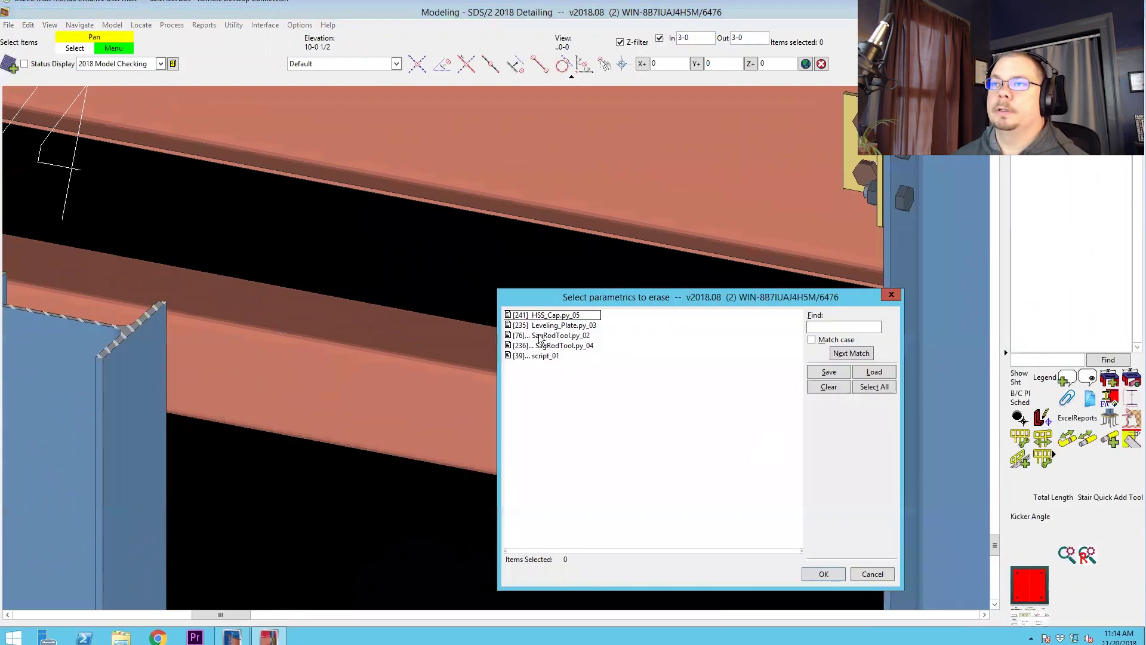
double_click(539, 316)
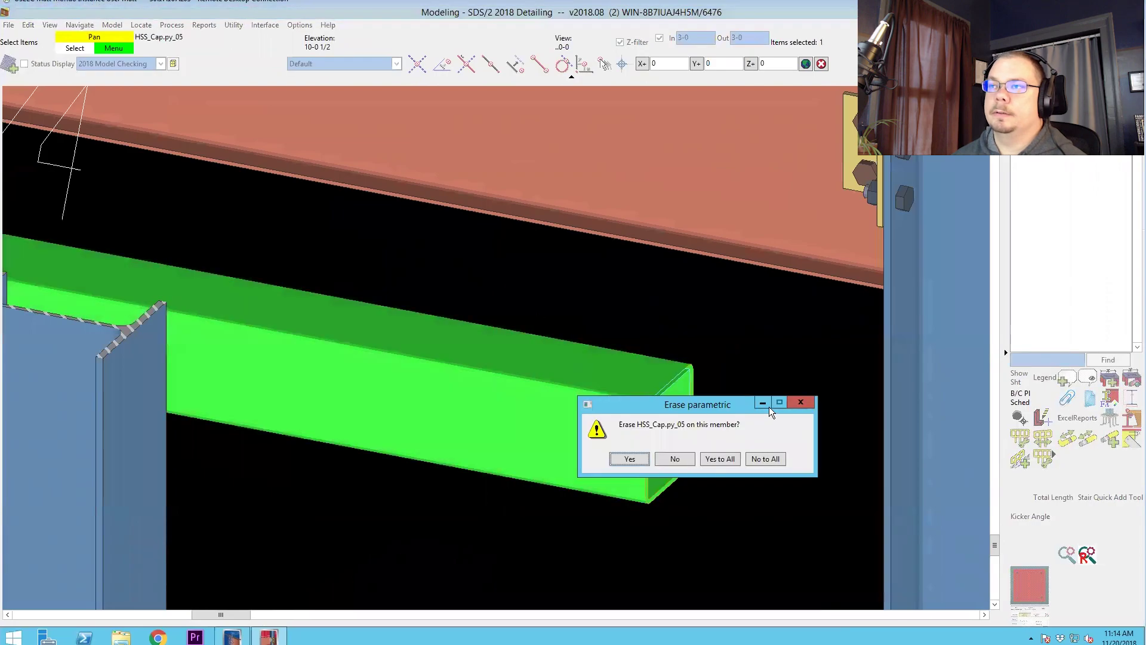
click(643, 465)
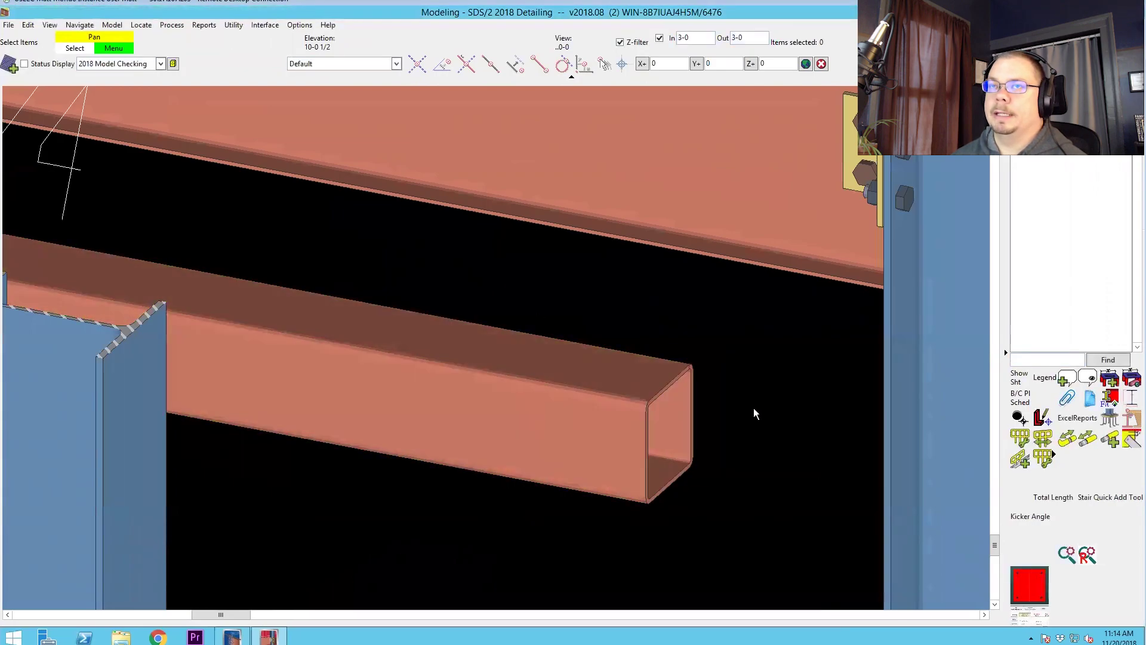
- Set the uncapped HSS beam's section size back to hss4x4x1/4
scroll(664, 396, down, 3)
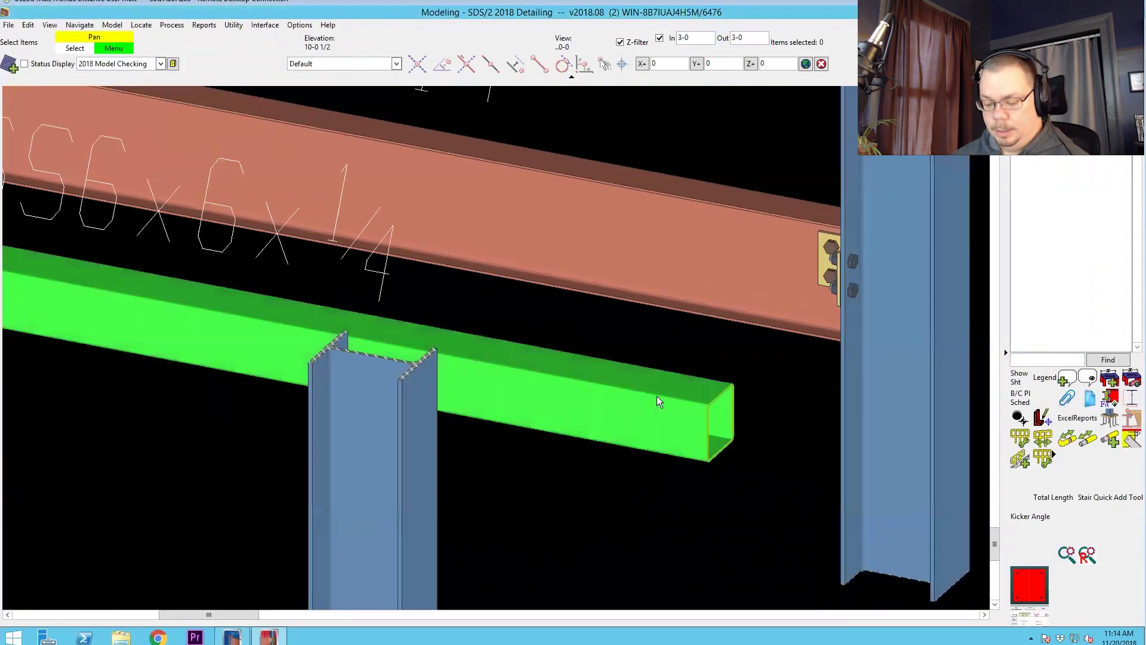
double_click(681, 402)
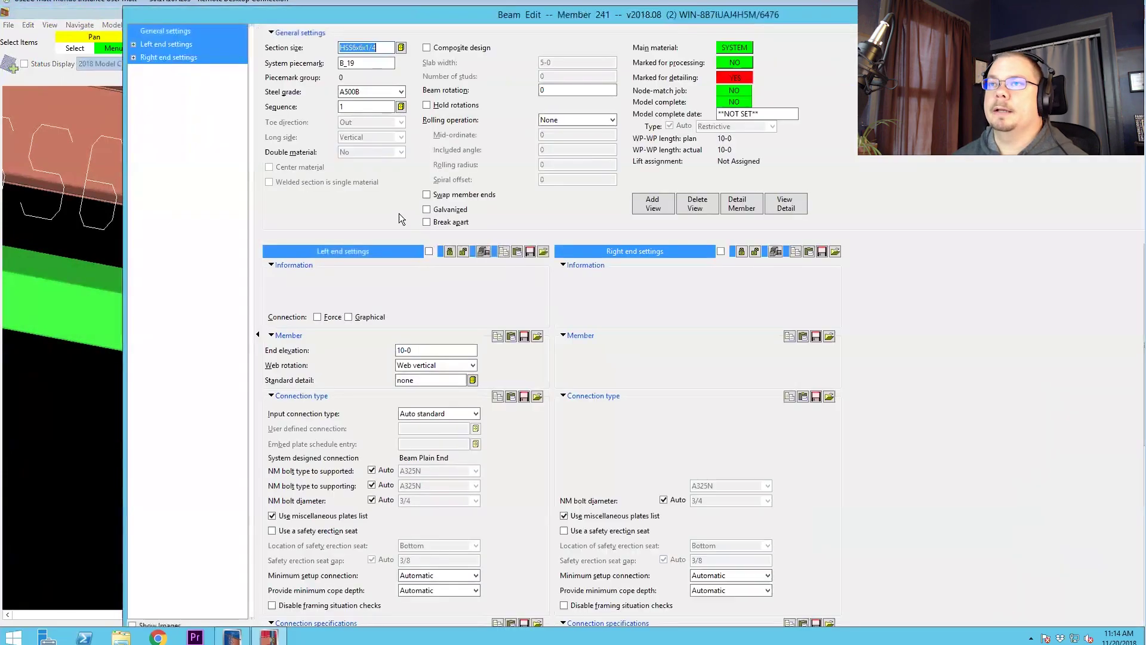
text(hss4x4)
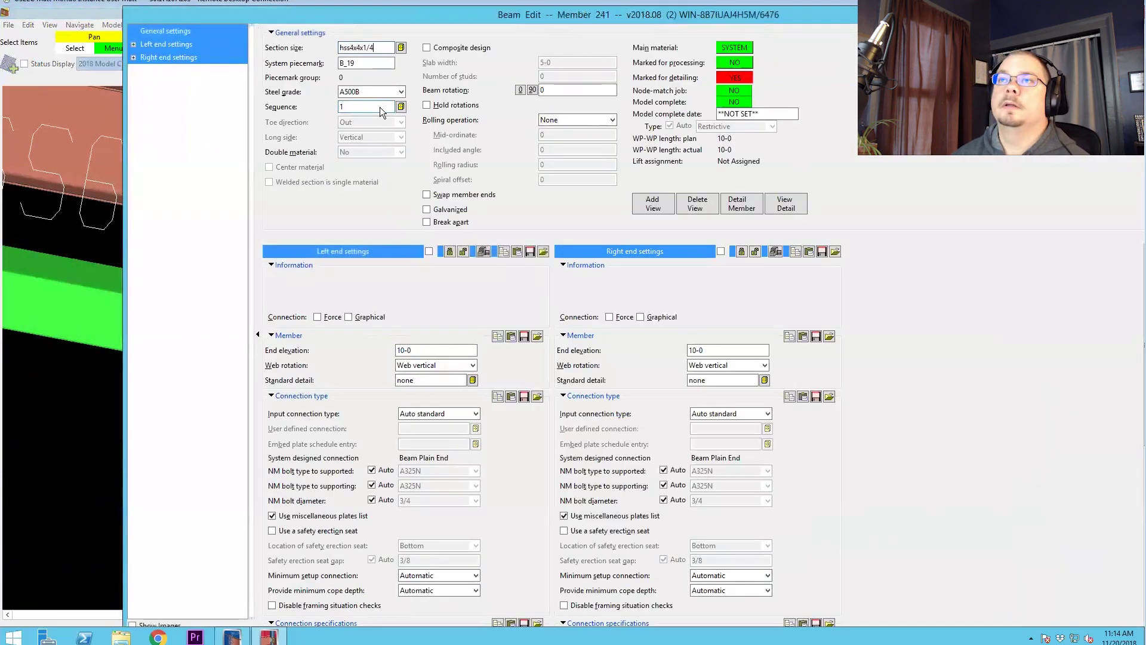
key(Return)
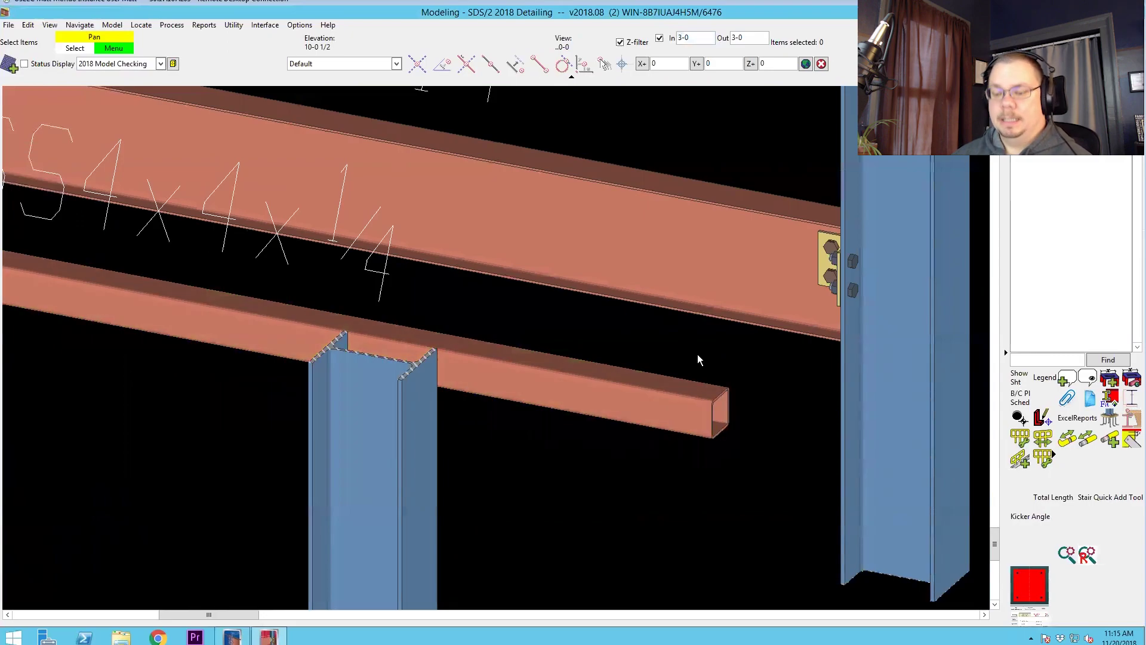
- Add an HSS Cap Plates component to the HSS4x4x1/4 beam, with 1/4 thick A36 plates at both ends
key(a)
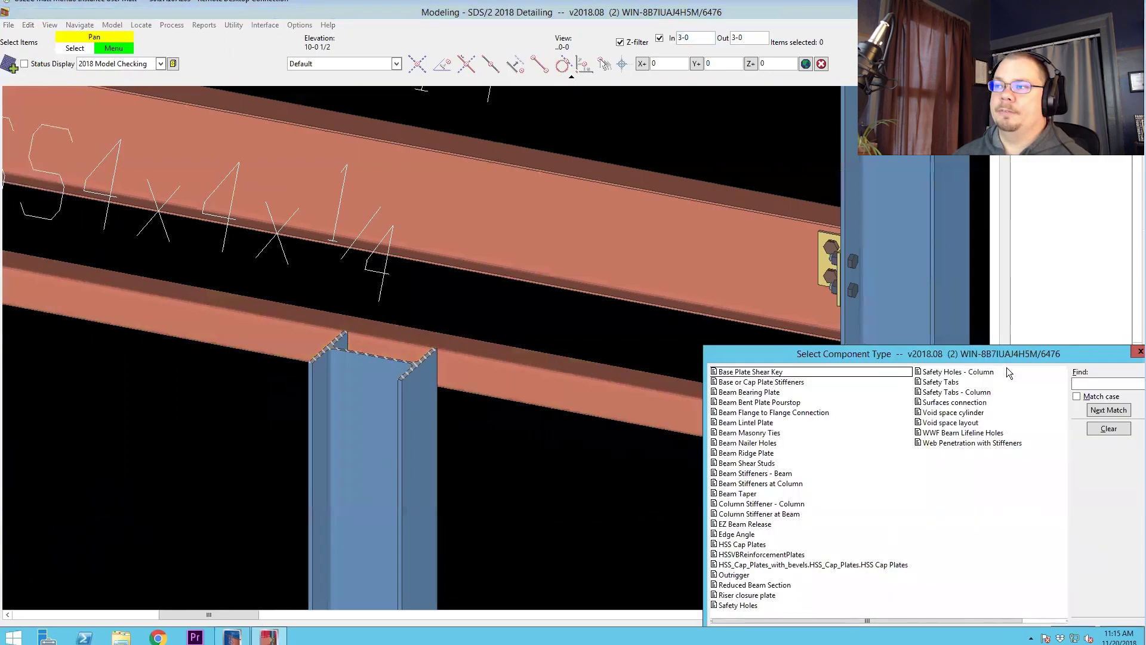
double_click(951, 444)
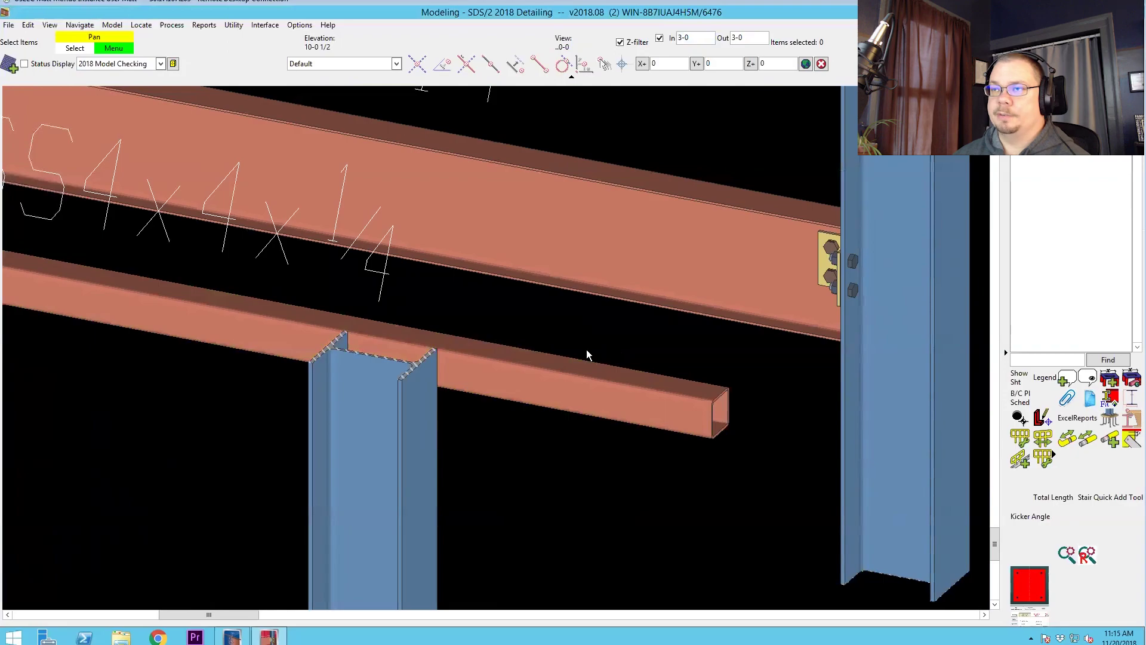
click(544, 371)
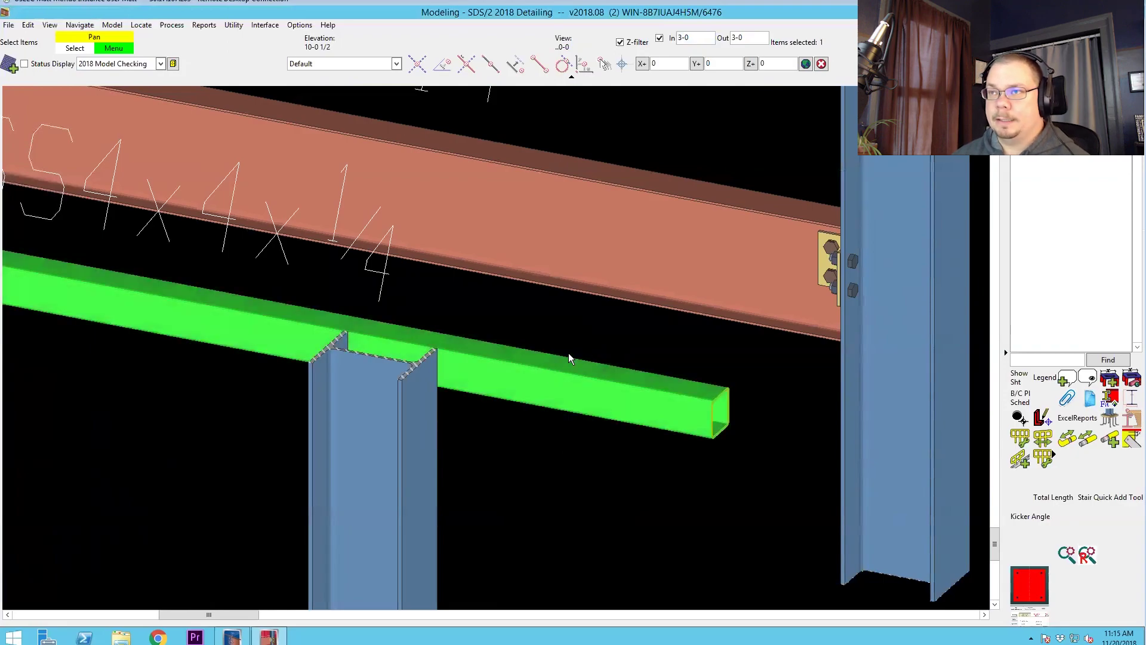
key(c)
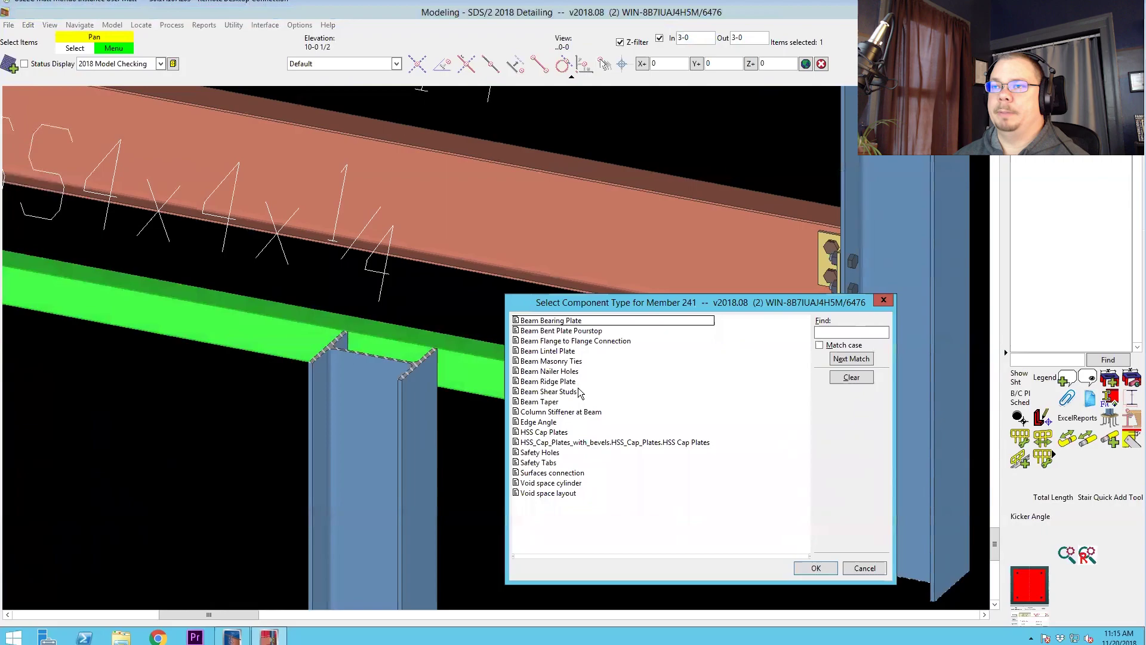
double_click(541, 432)
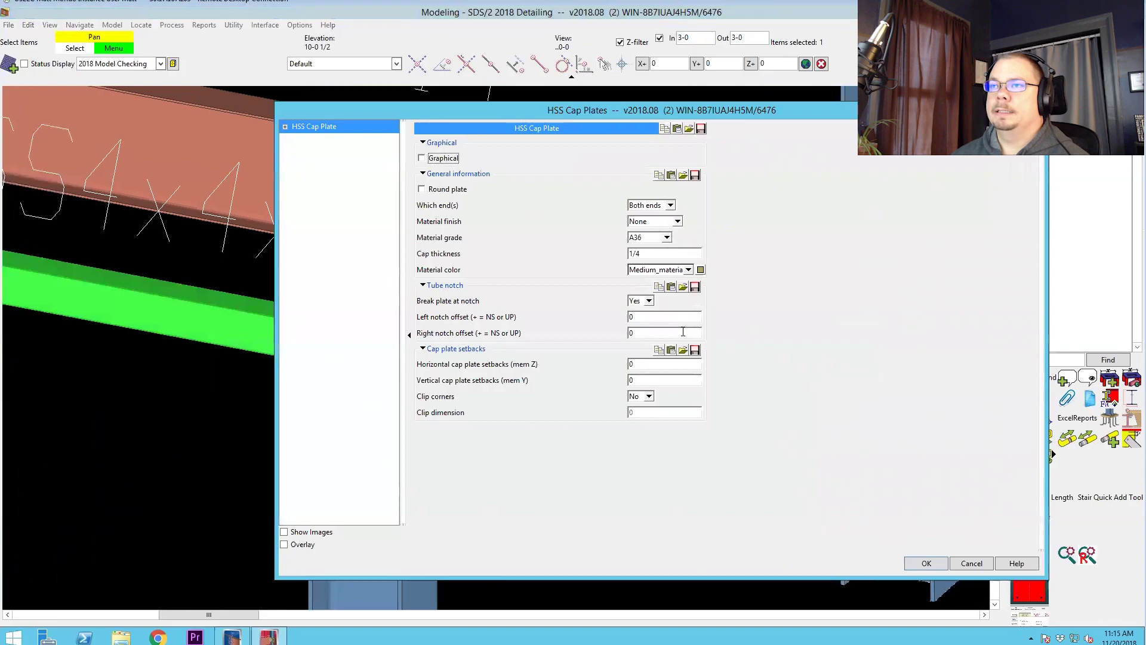
key(Return)
- Set the section size of the HSS beam with cap plates at both ends to hss6x6x1/4
scroll(738, 392, up, 3)
scroll(673, 414, up, 4)
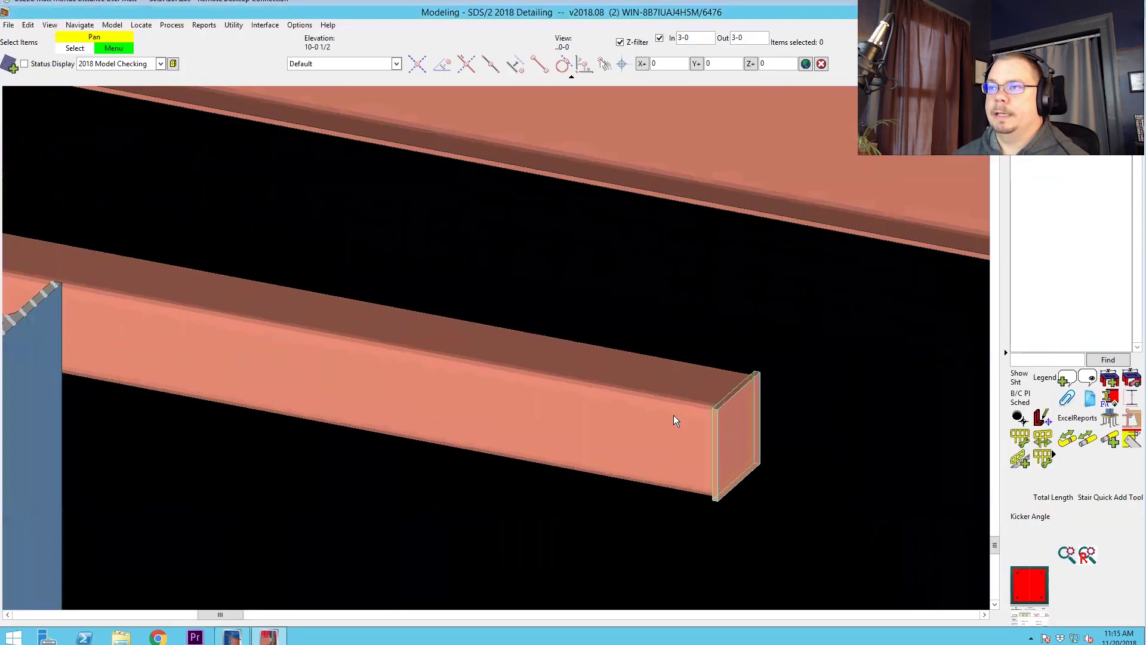
shift+middle_drag(643, 433, 785, 431)
scroll(784, 431, down, 4)
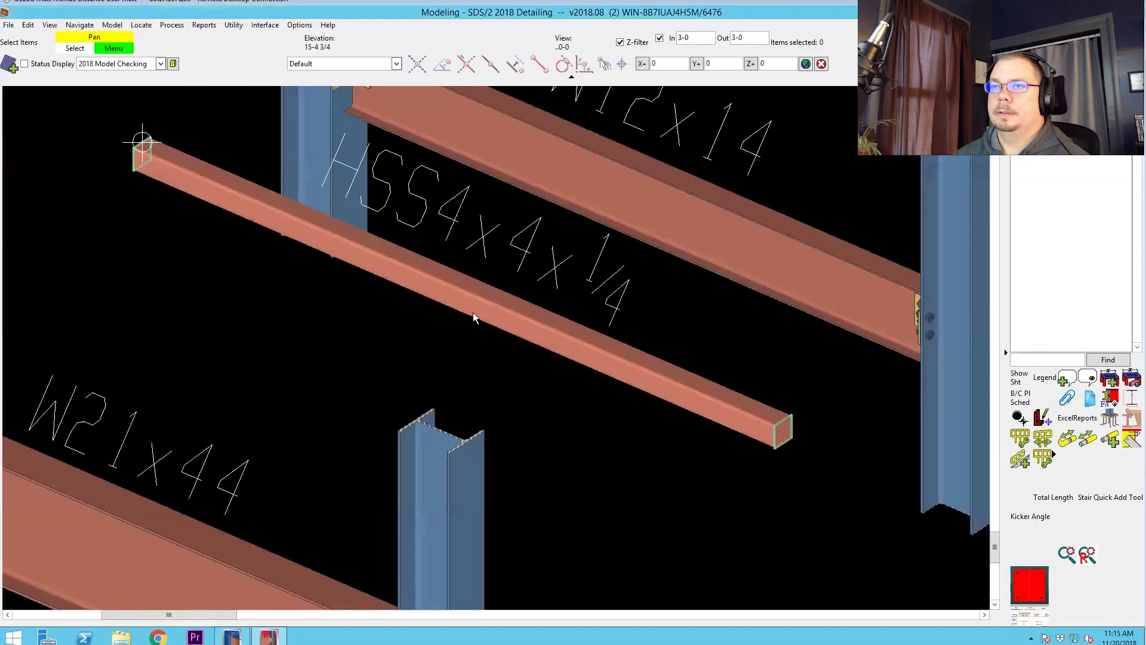
scroll(263, 171, up, 5)
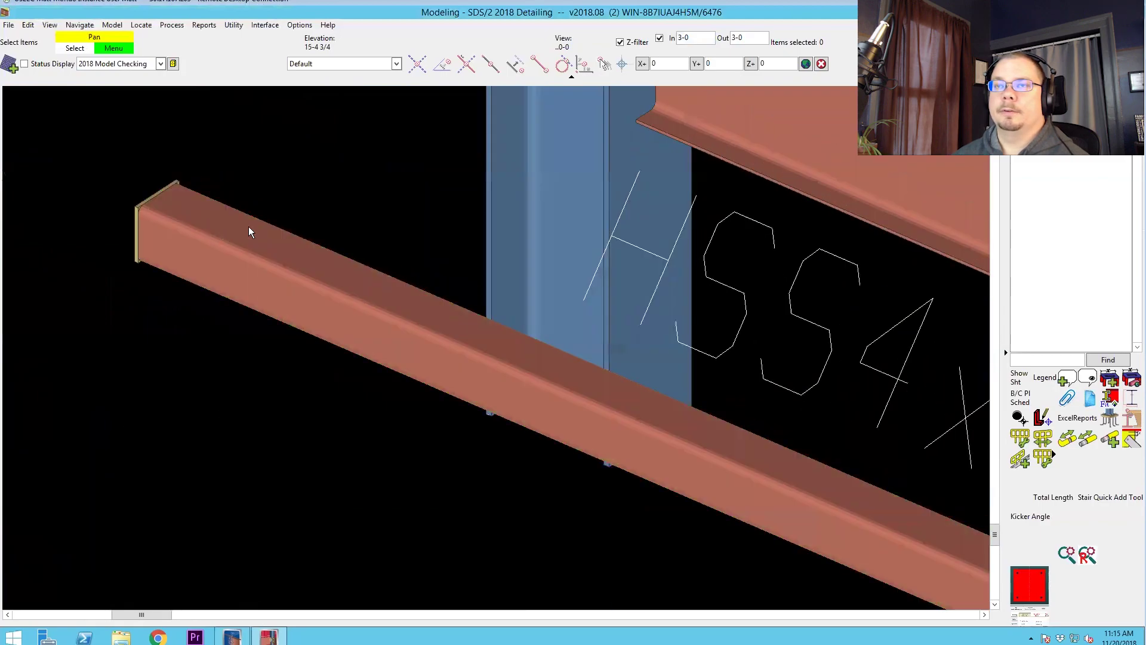
double_click(251, 235)
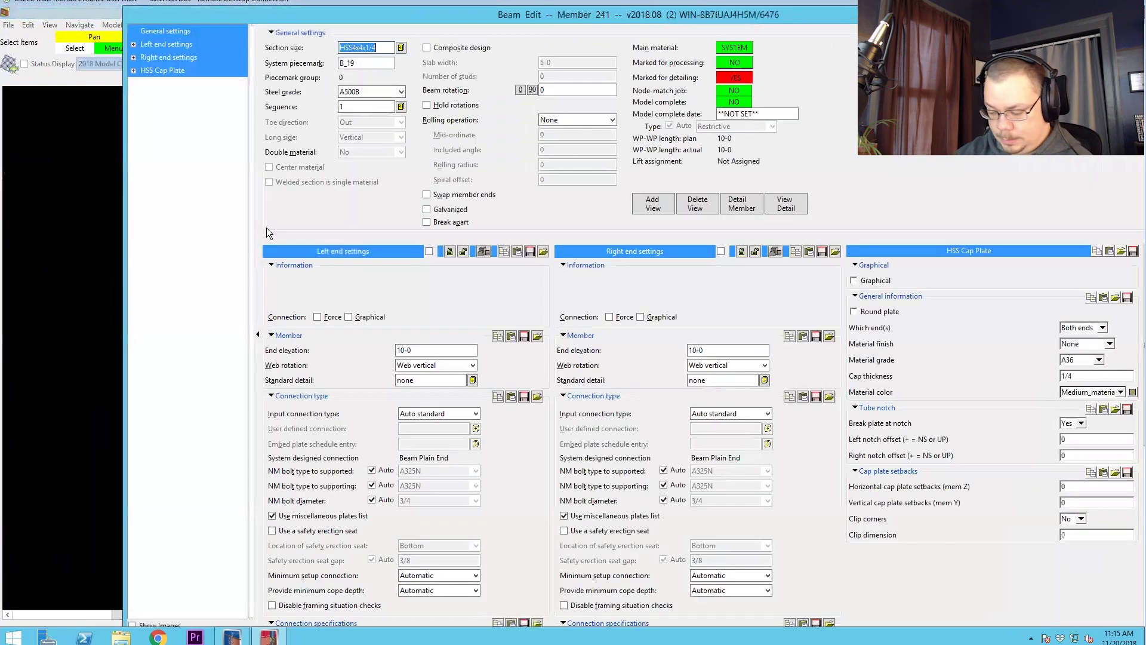
text(hs6x6x1/4)
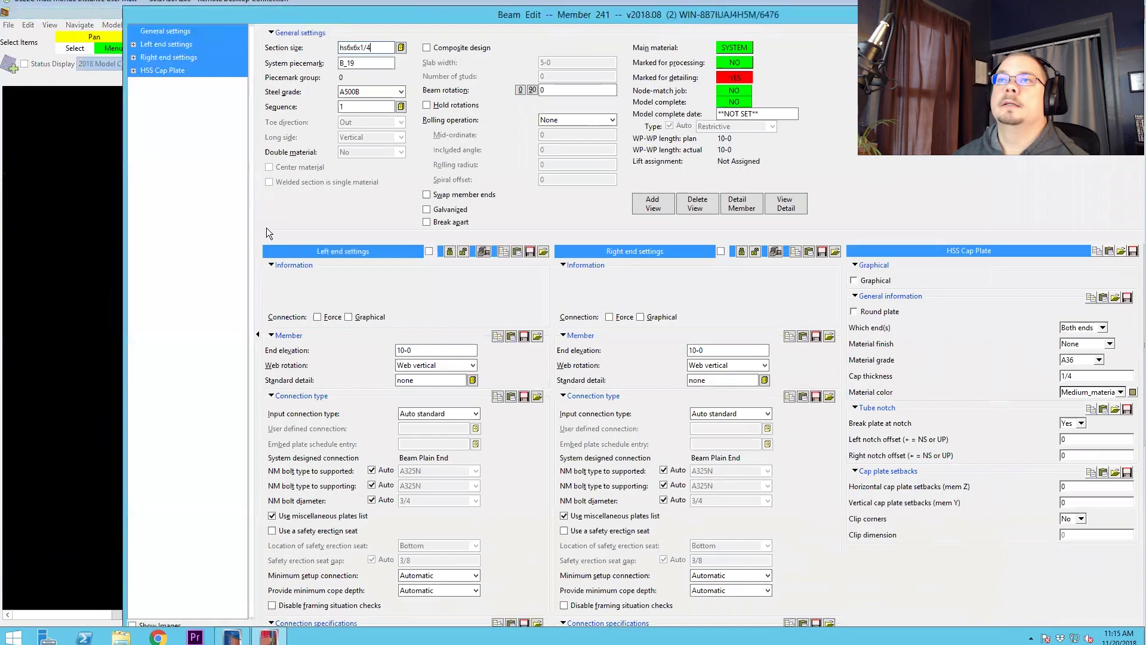
key(Return)
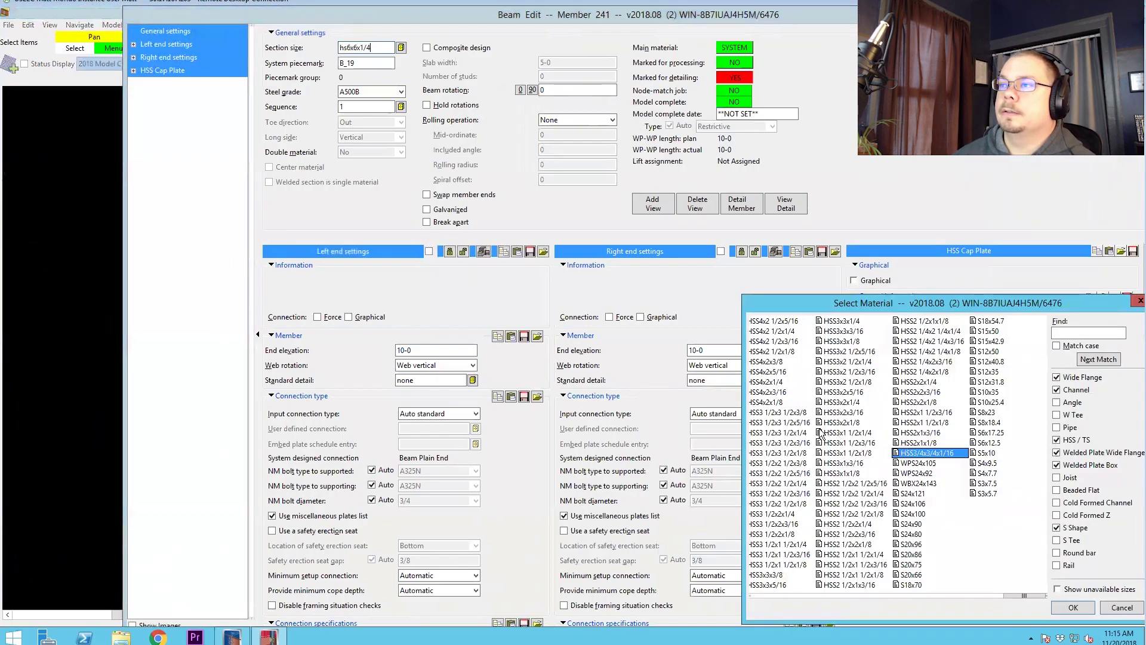
click(1122, 607)
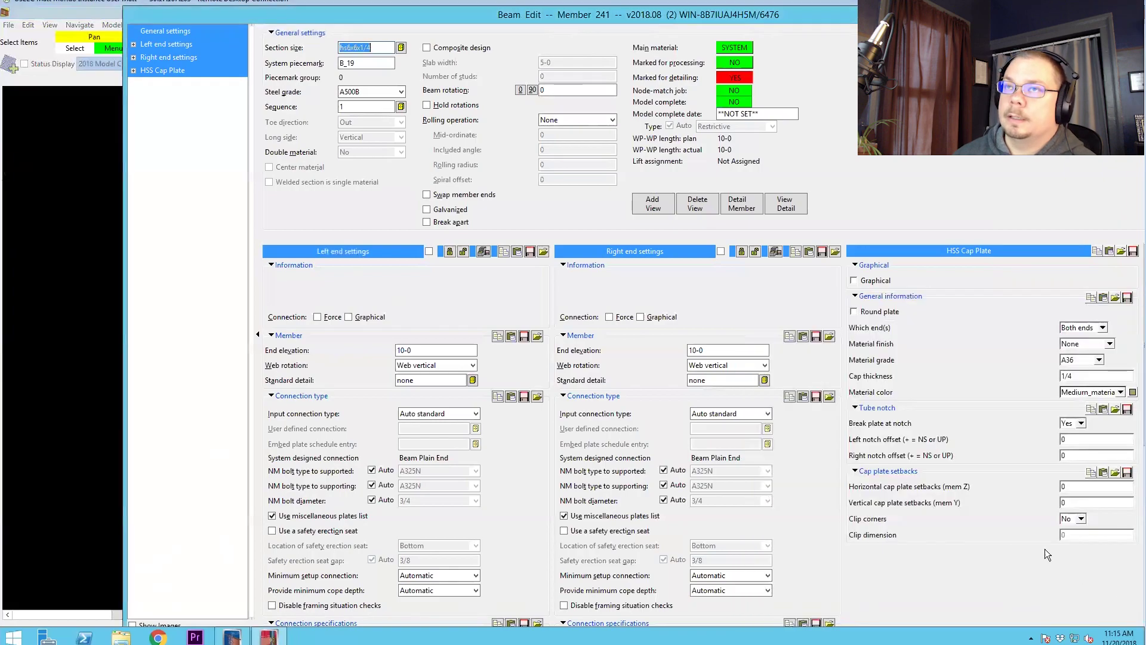
text(hss6x)
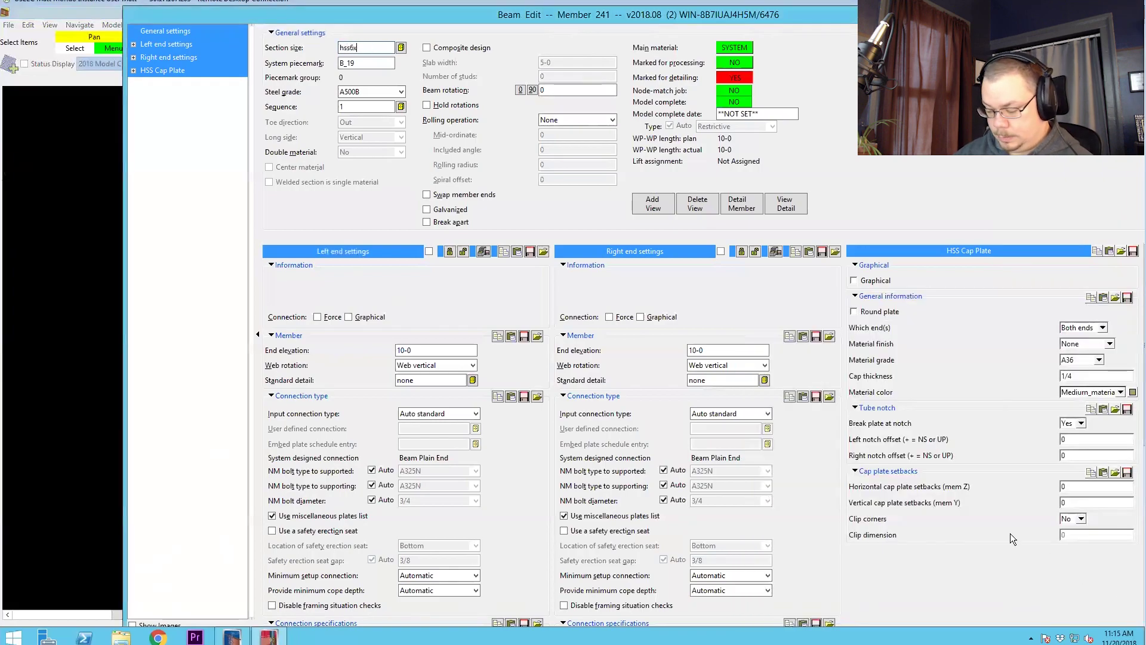
text(6x1/4)
key(Return)
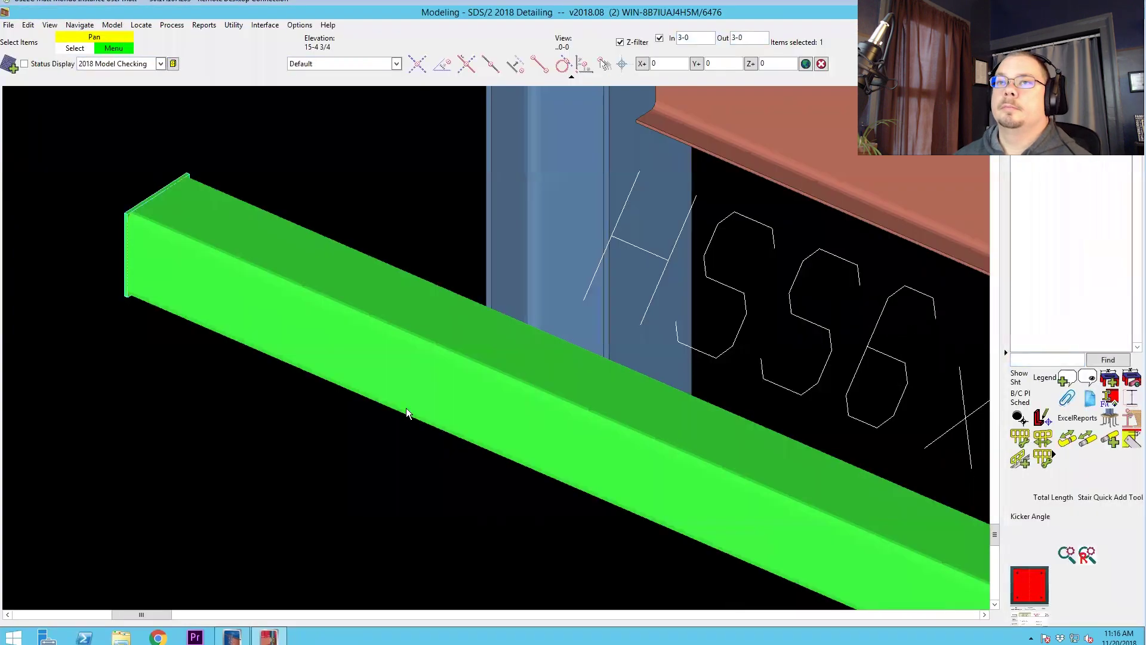
- Change the capped HSS beam's section size to HSS8x6x1/2
middle_drag(182, 230, 233, 293)
double_click(233, 288)
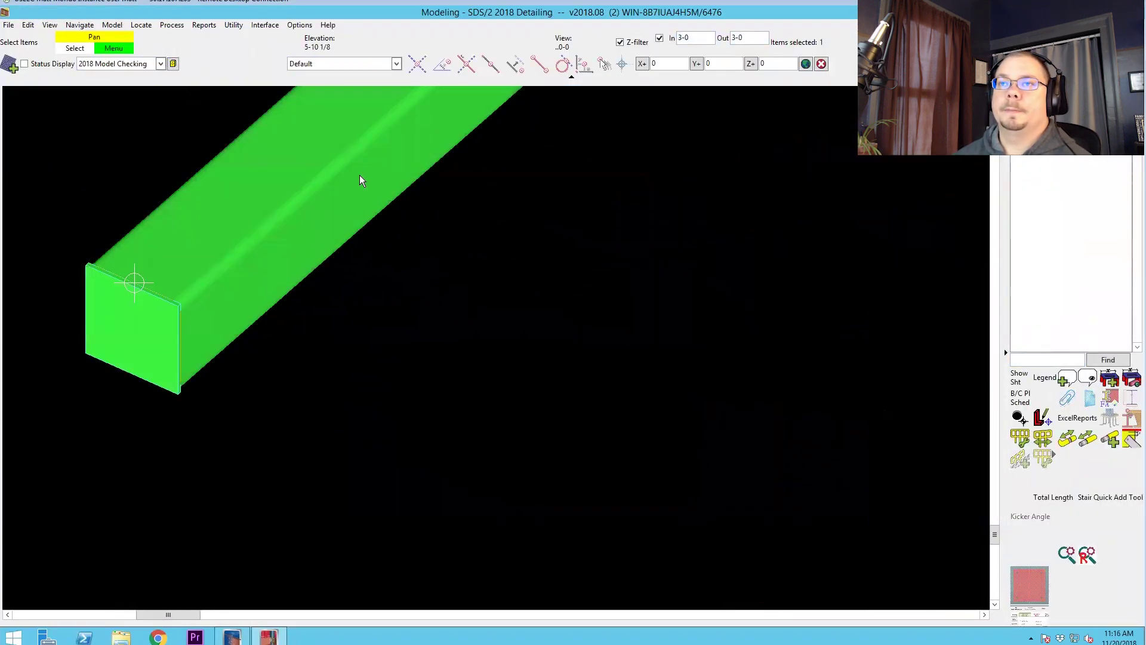
click(354, 47)
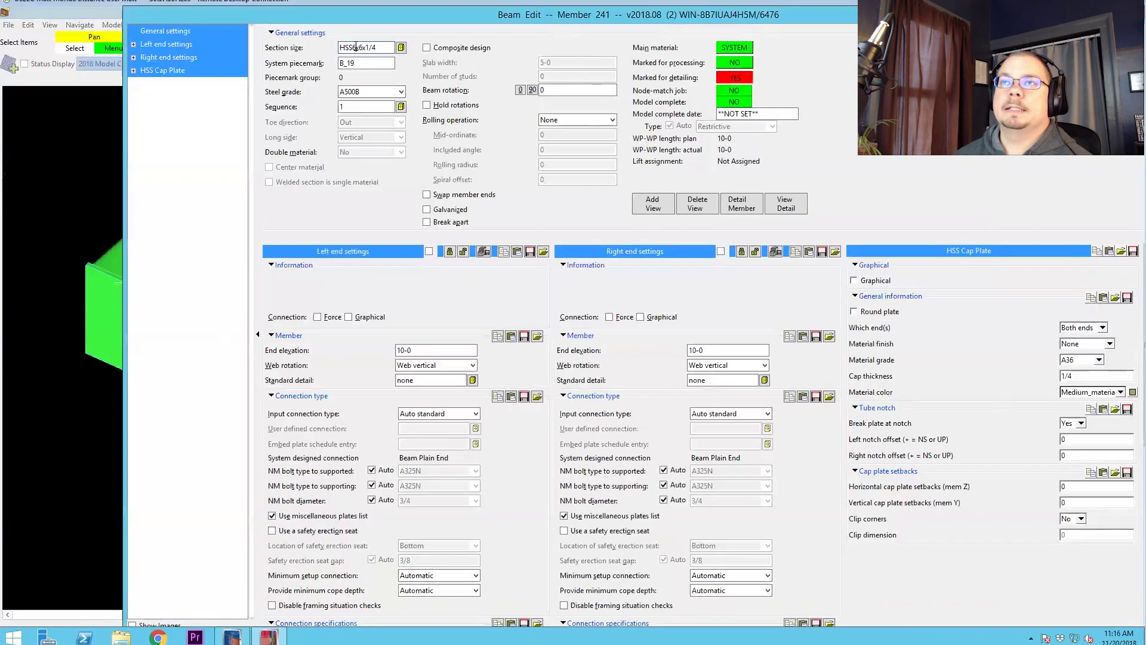
key(BackSpace)
text(8)
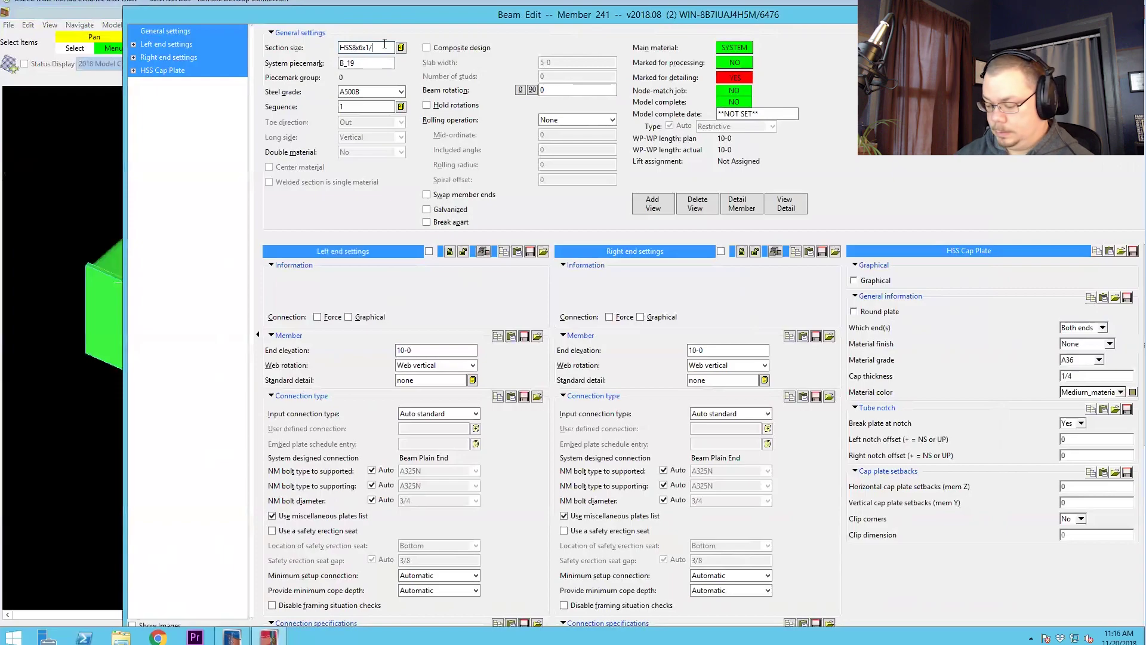
key(Return)
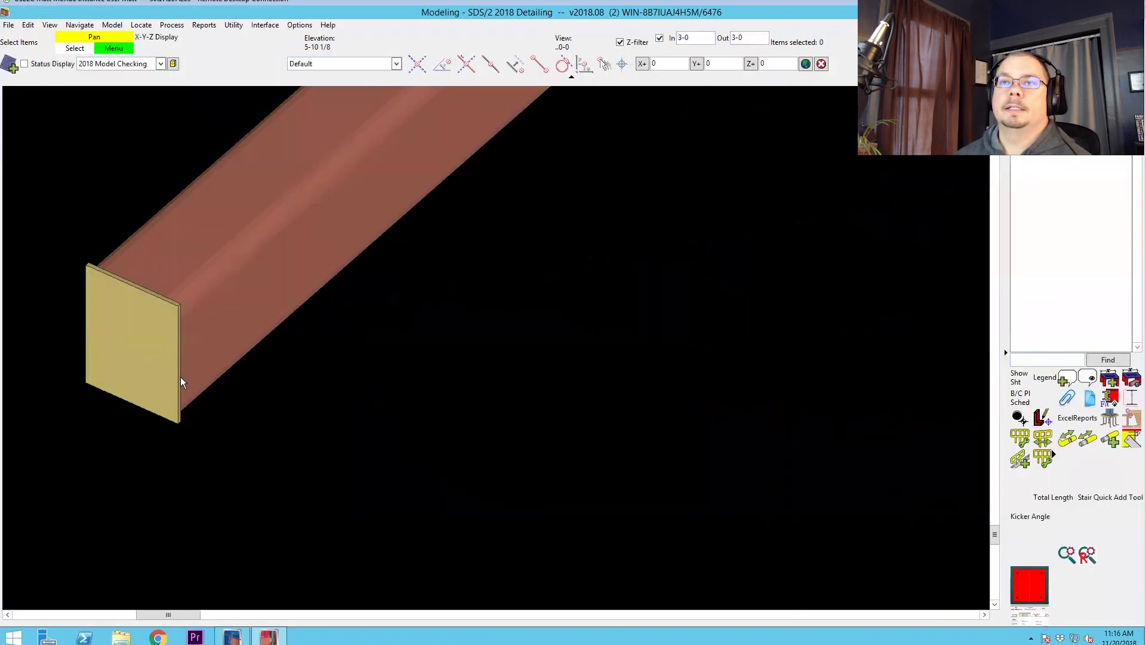
- Orient the long side of the capped HSS8x6x1/2 beam horizontally
double_click(299, 324)
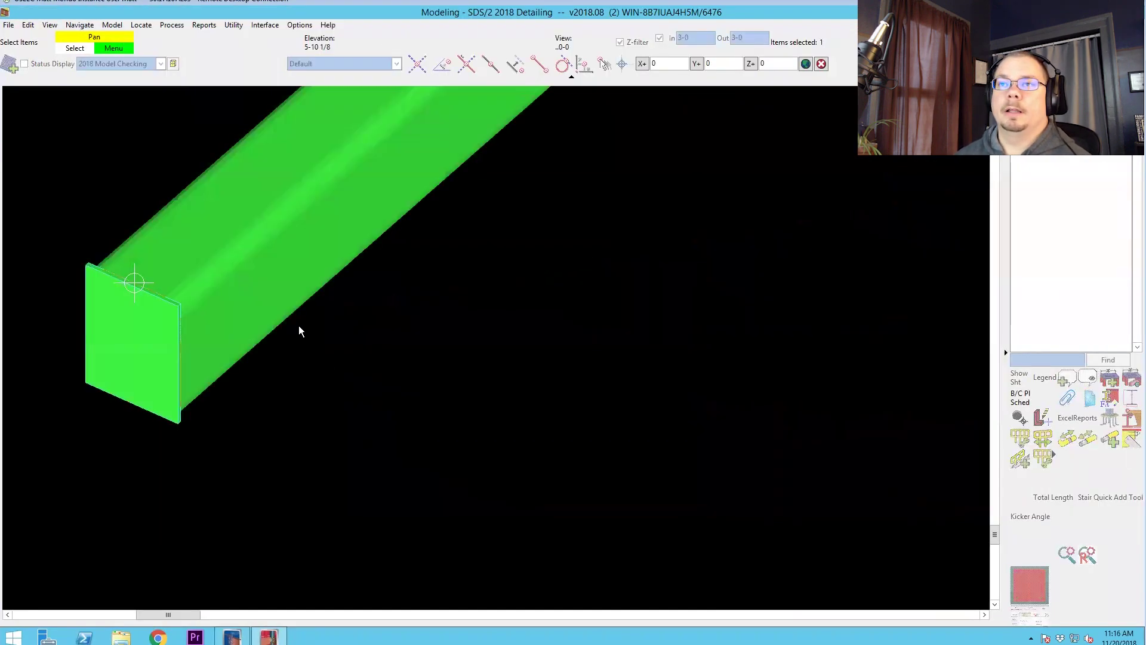
click(367, 136)
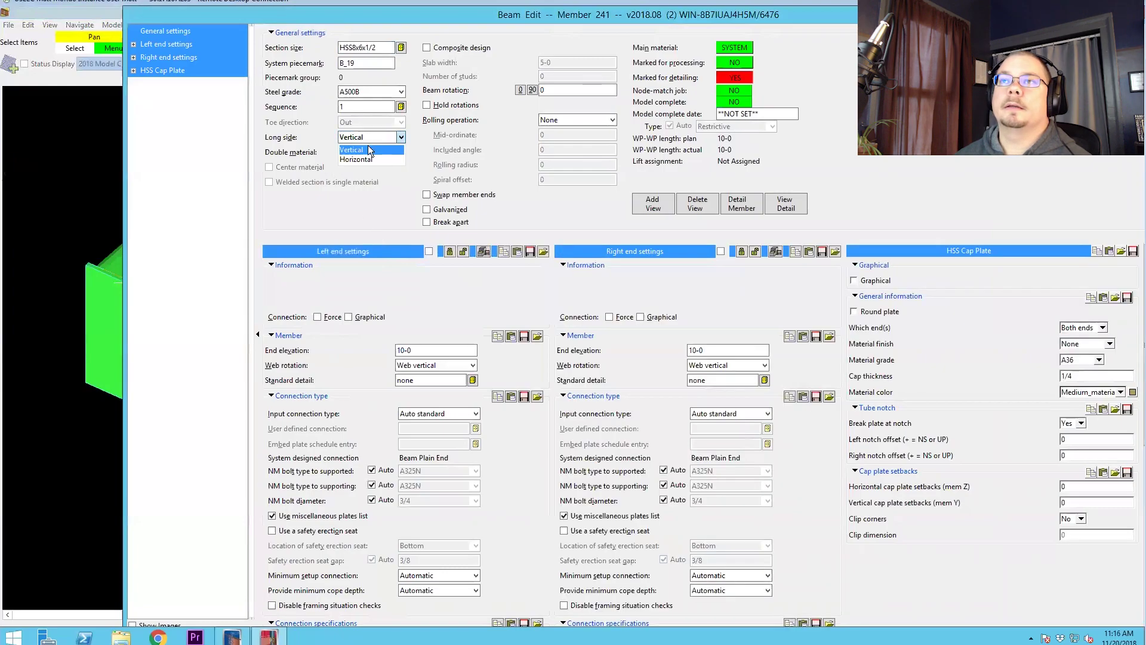
click(360, 159)
key(Return)
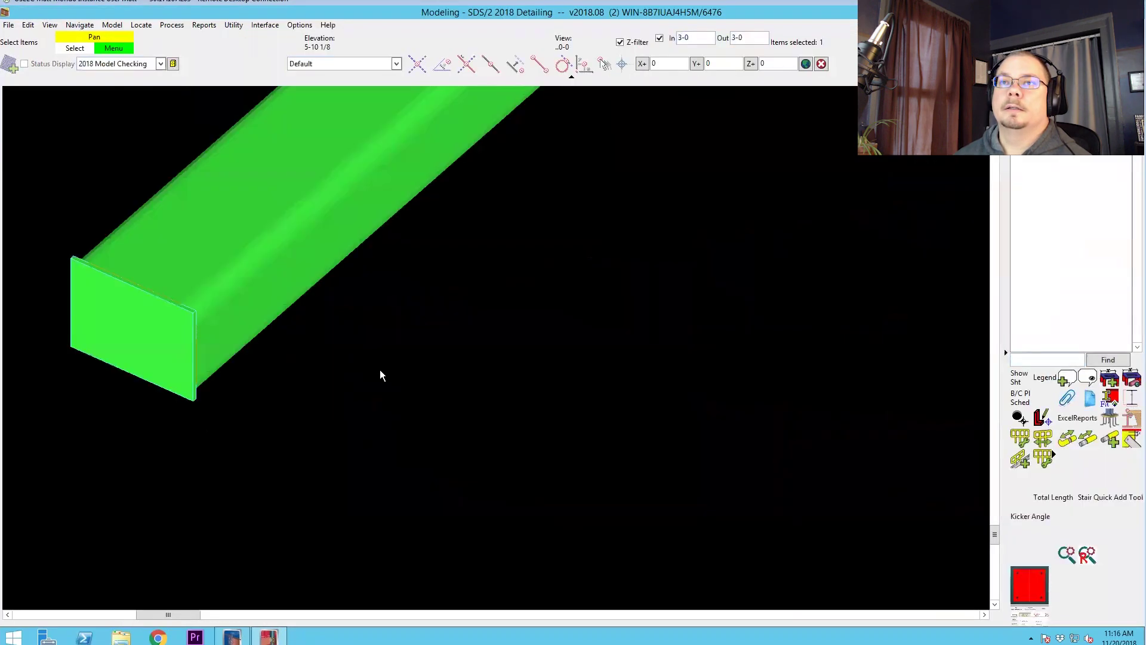
scroll(165, 457, down, 5)
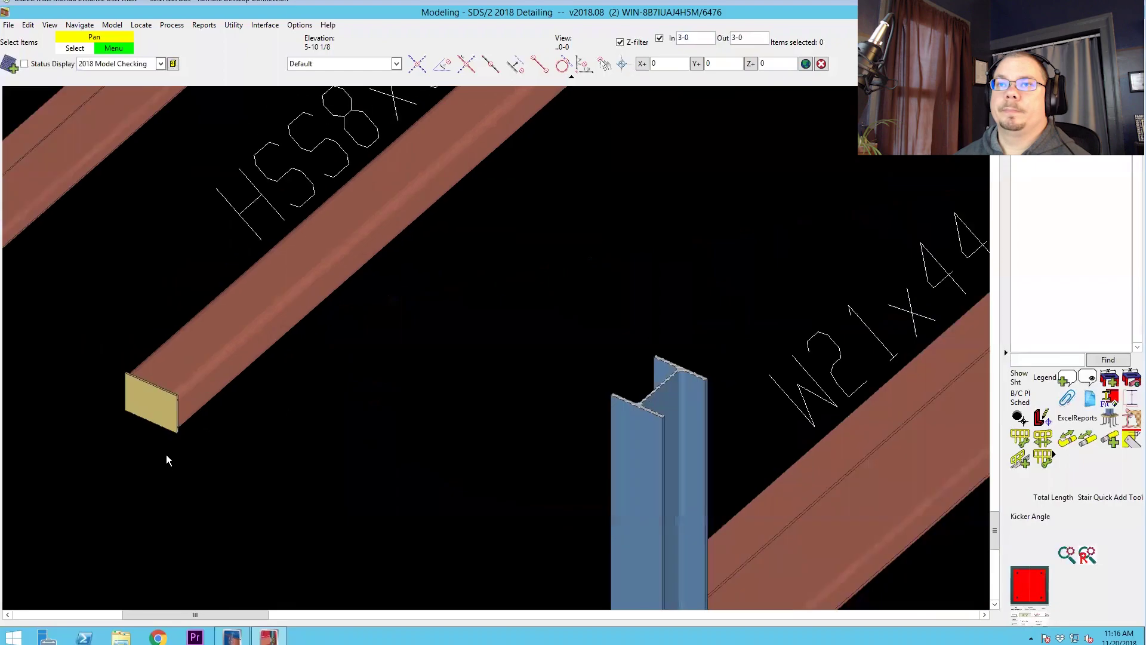
scroll(172, 436, up, 5)
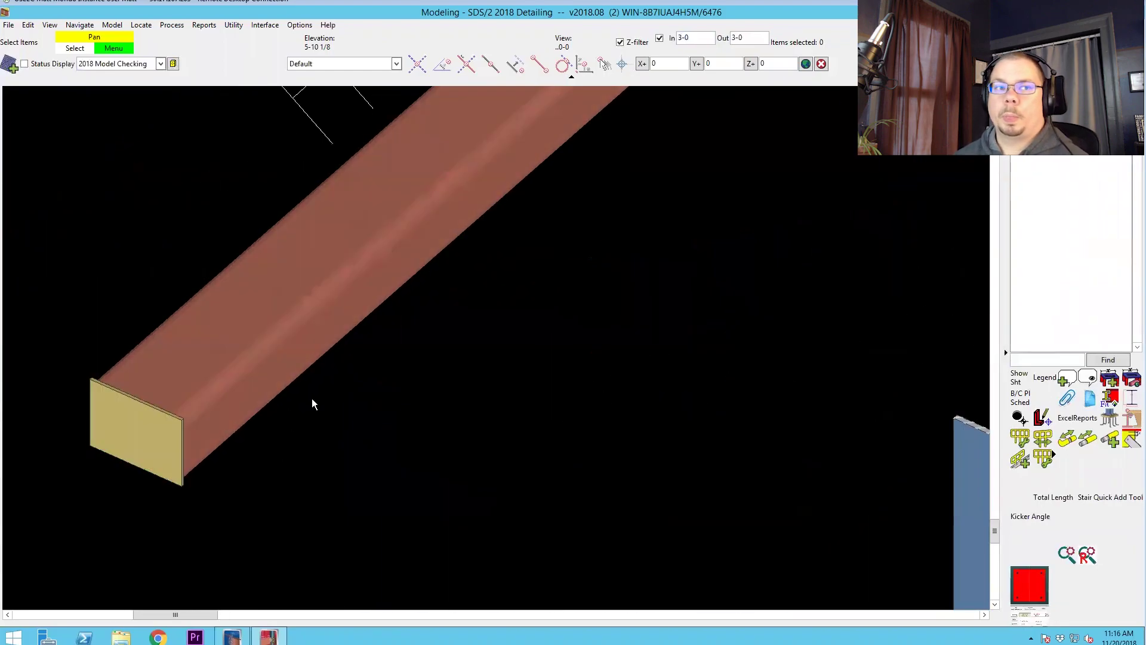
scroll(312, 399, down, 1)
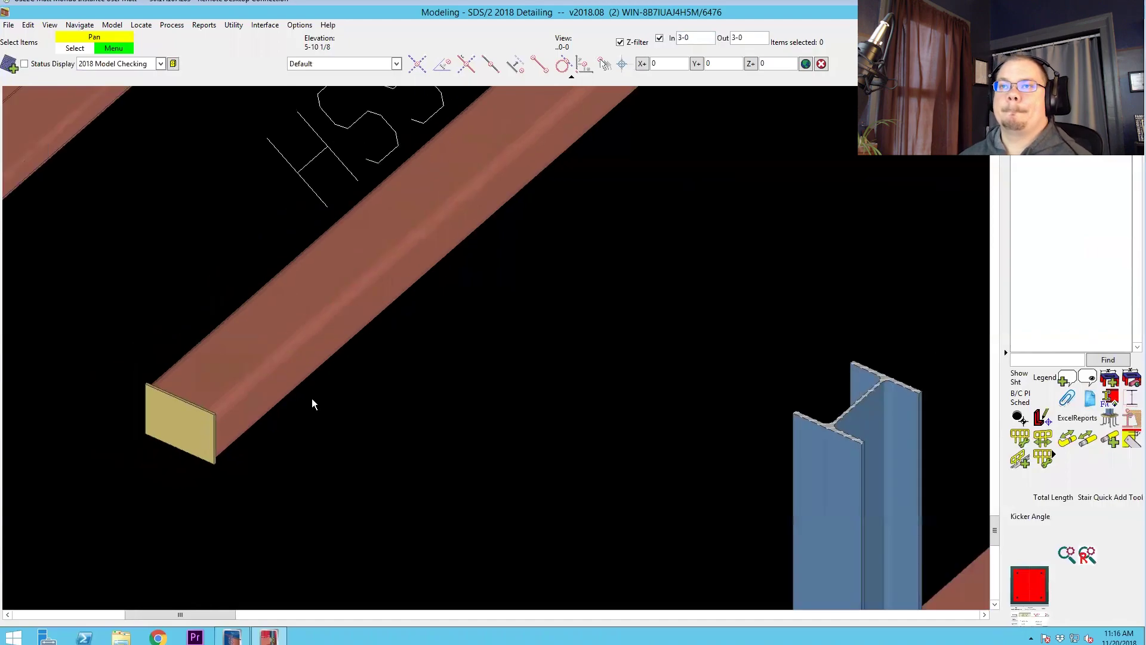
scroll(312, 404, down, 1)
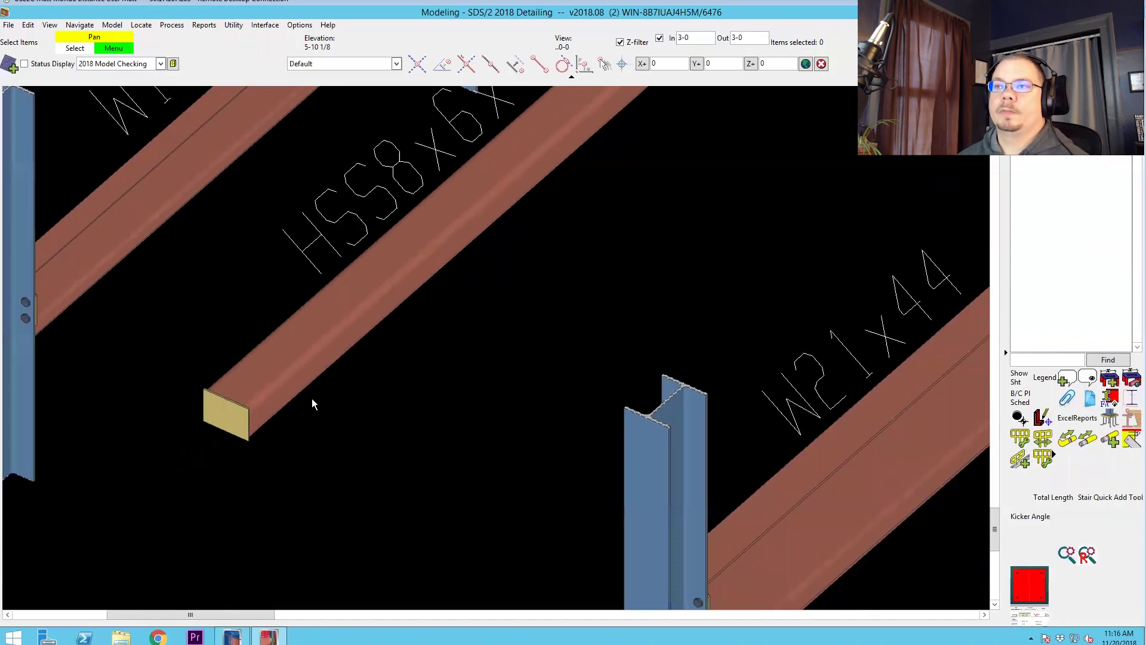
- Add a Beam Nailer Holes component to the W21x44 beam's top flange, with 9/16 holes at 3 1/2 gage, staggered at 2-8 spacing
scroll(312, 400, down, 2)
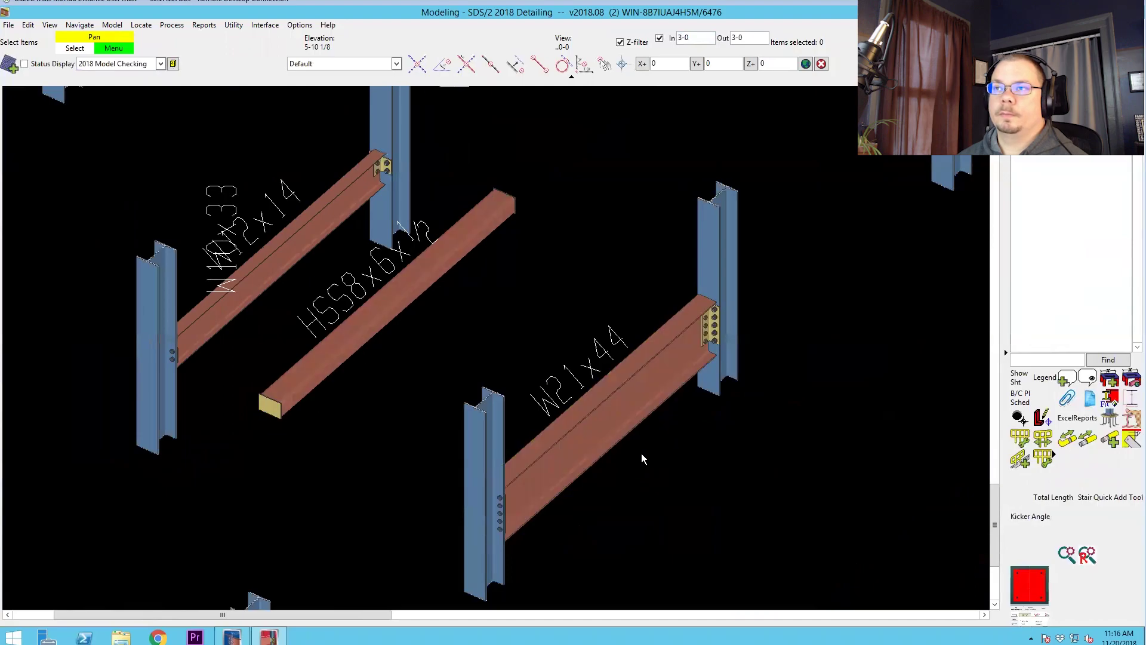
scroll(638, 459, up, 1)
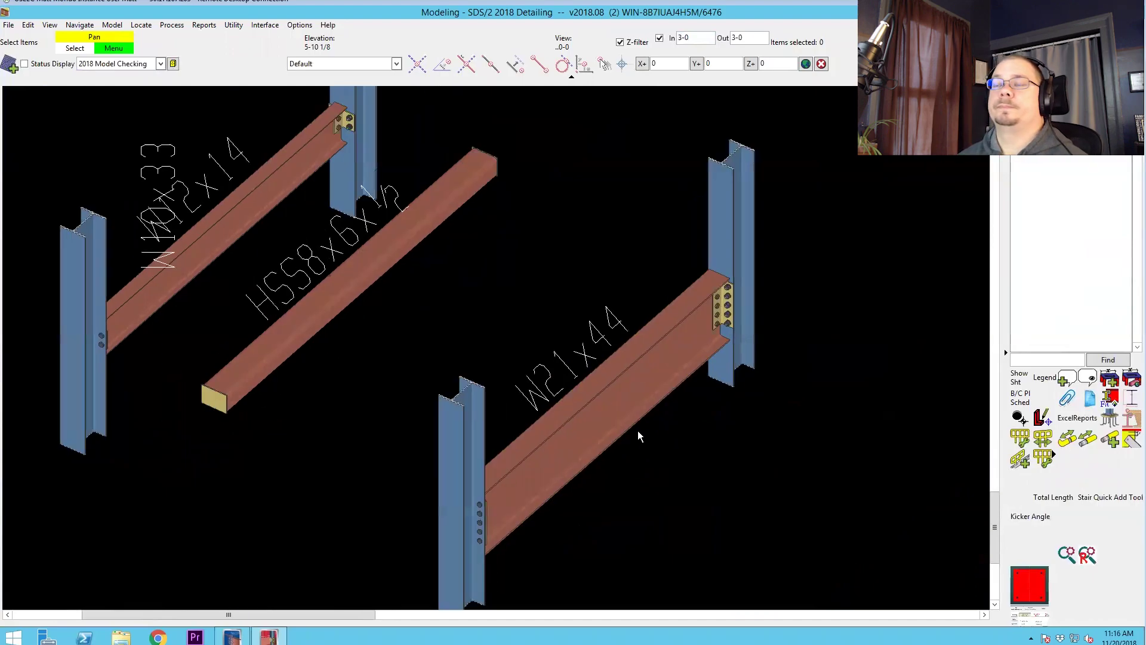
scroll(608, 427, up, 4)
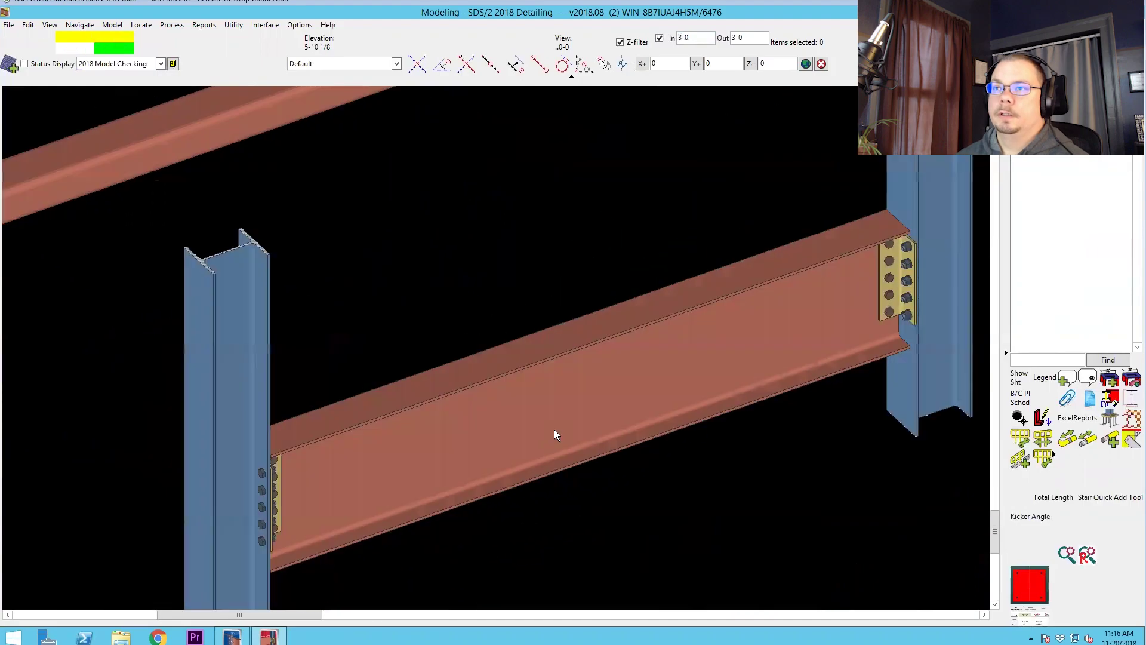
click(458, 434)
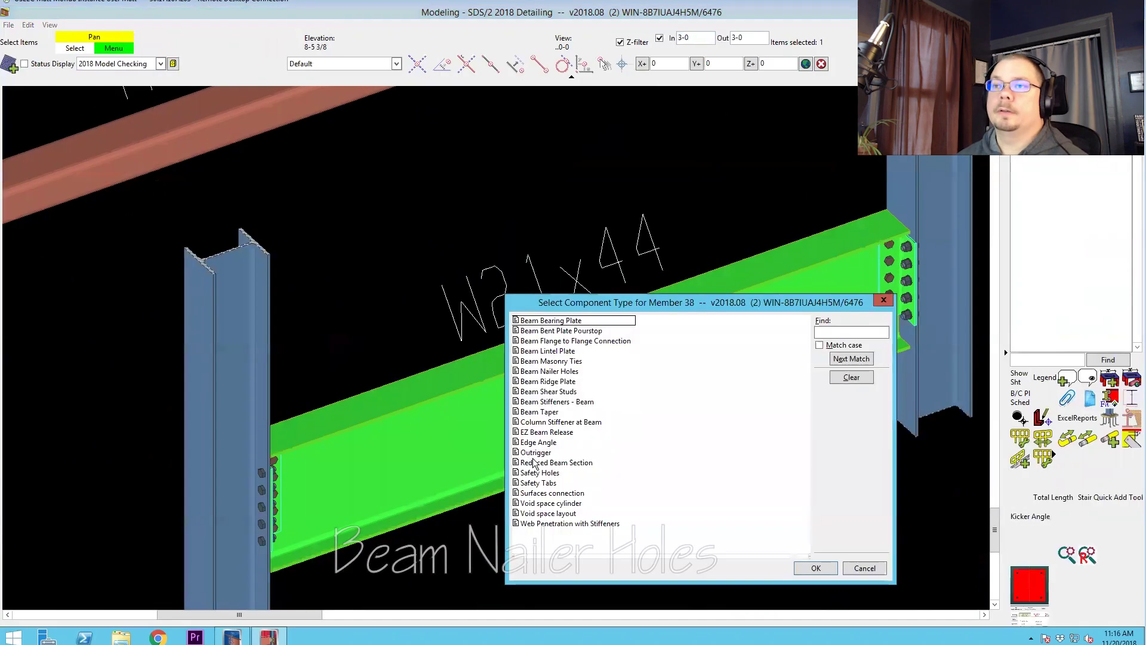
click(542, 371)
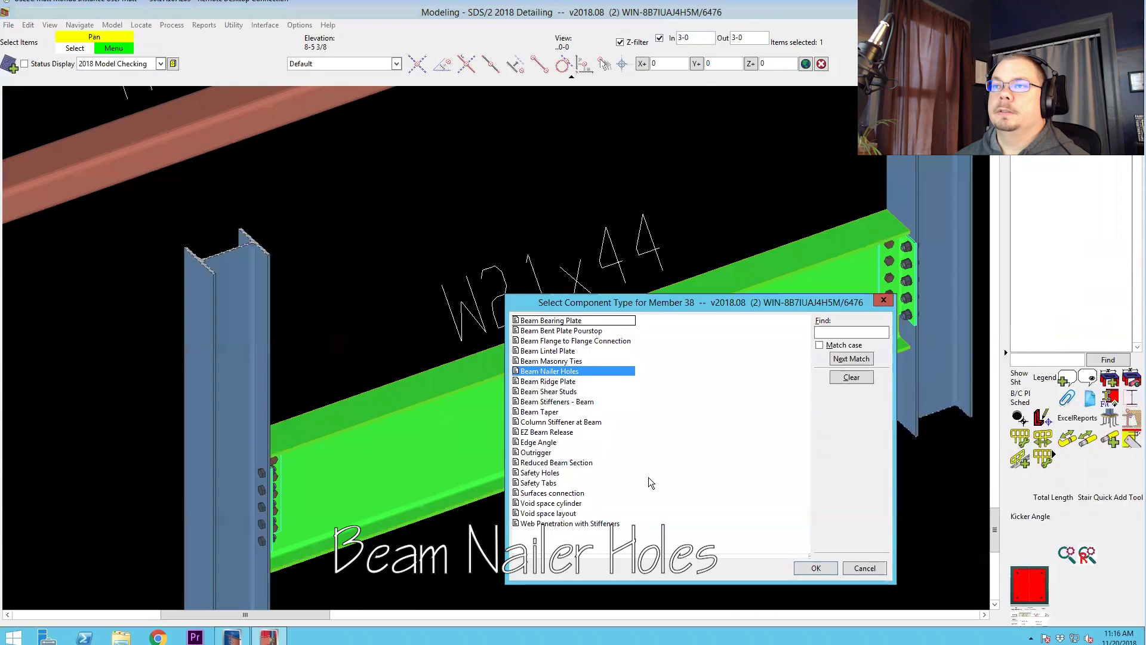
key(Return)
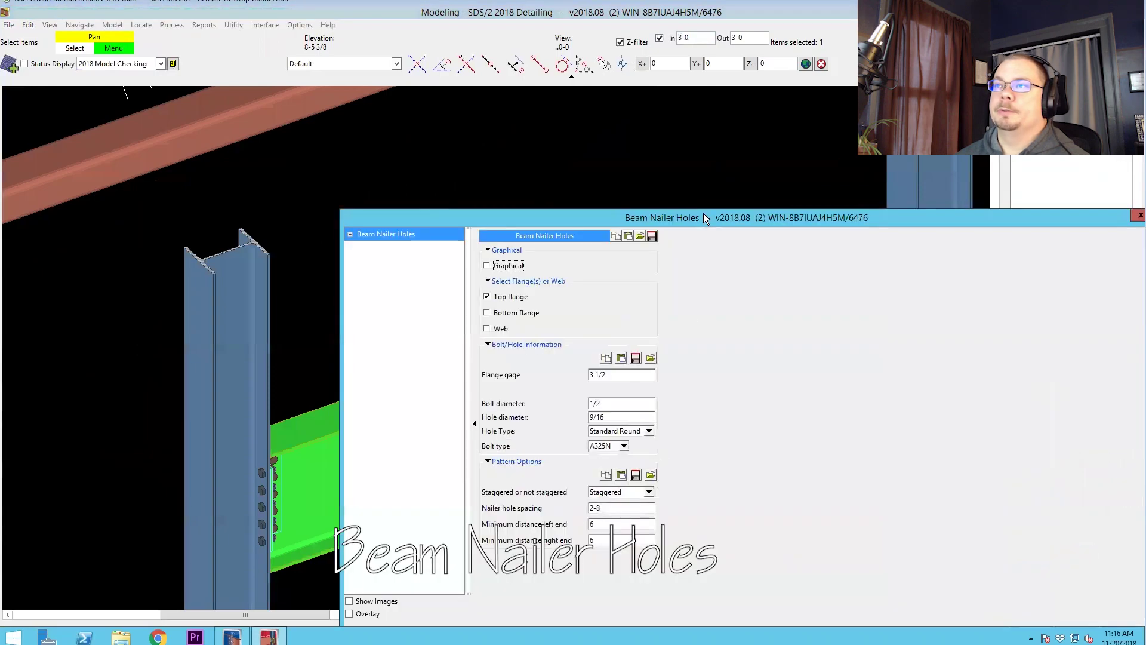
drag(703, 214, 455, 27)
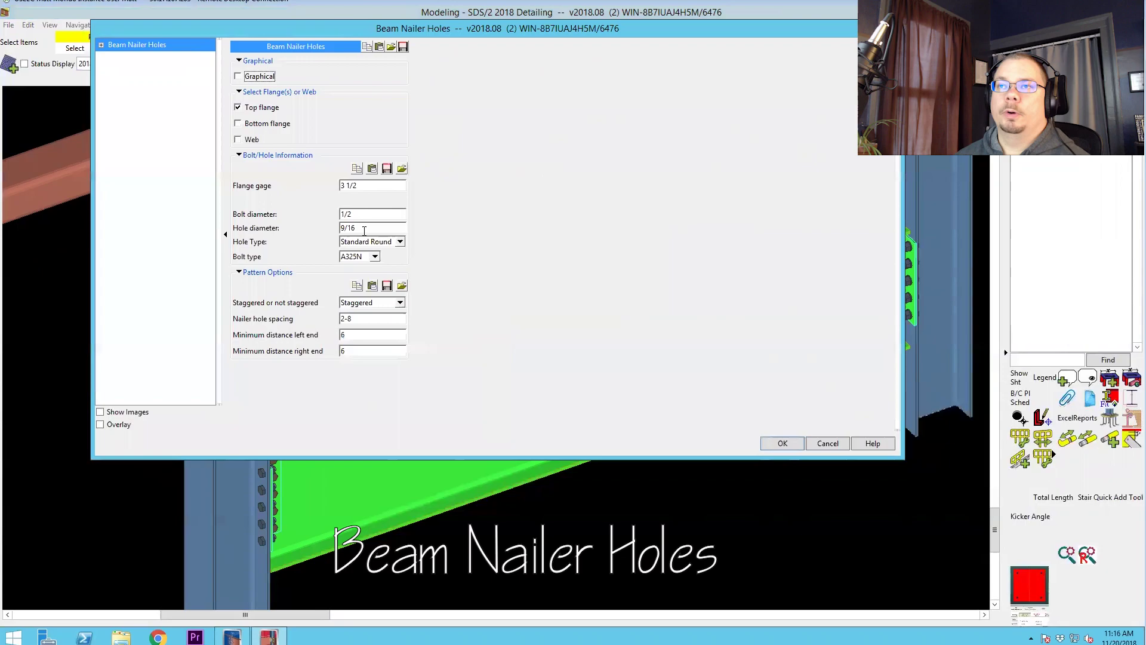
click(400, 303)
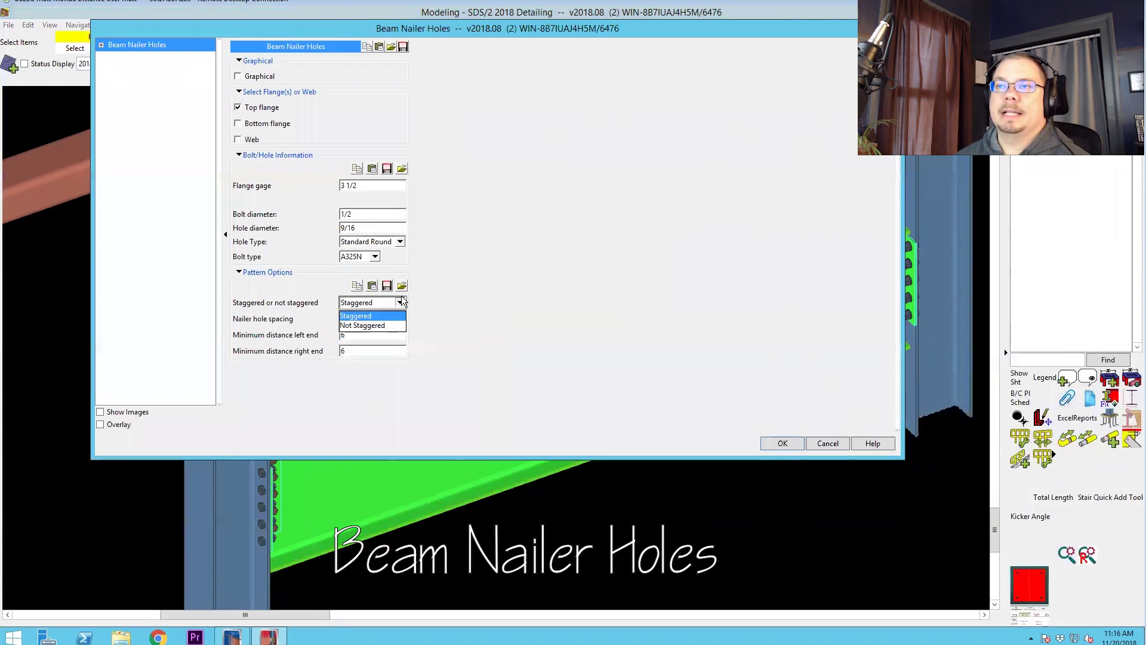
click(400, 302)
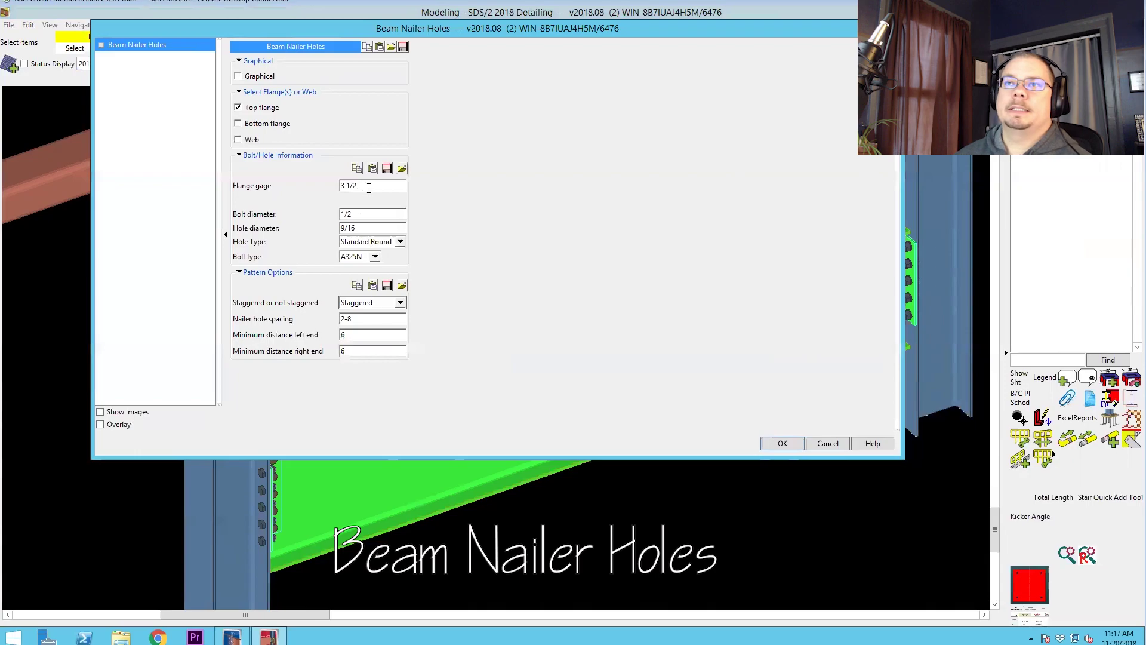
click(783, 443)
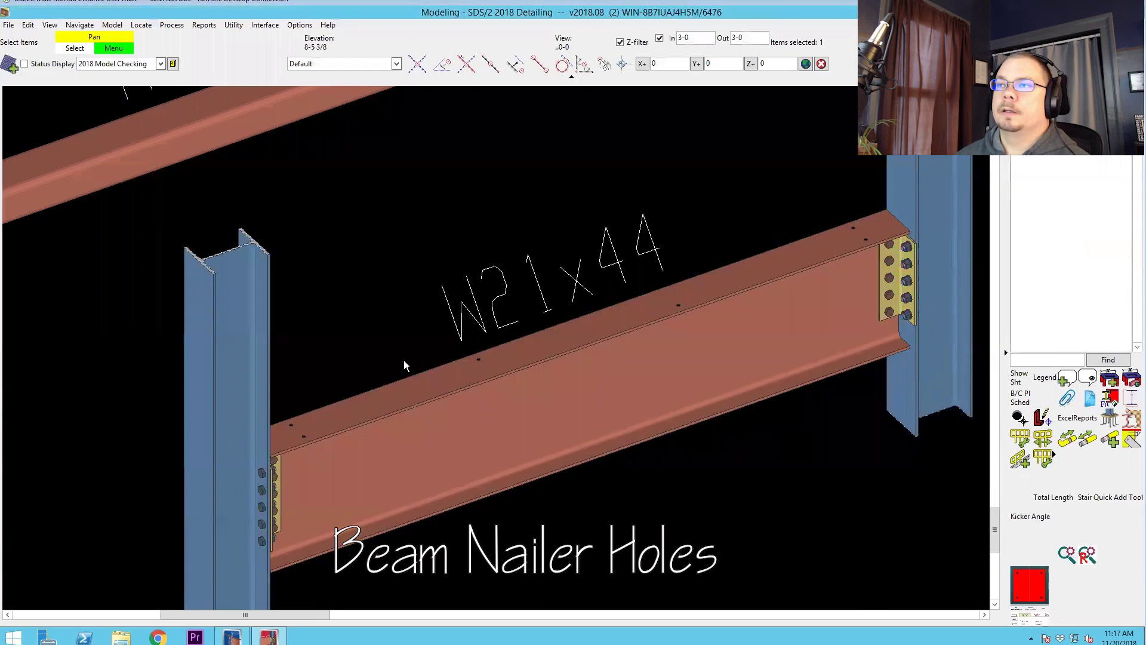
- Start another Beam Nailer Holes component on the W21x44 beam, with the web enabled and the top flange disabled
scroll(620, 371, up, 5)
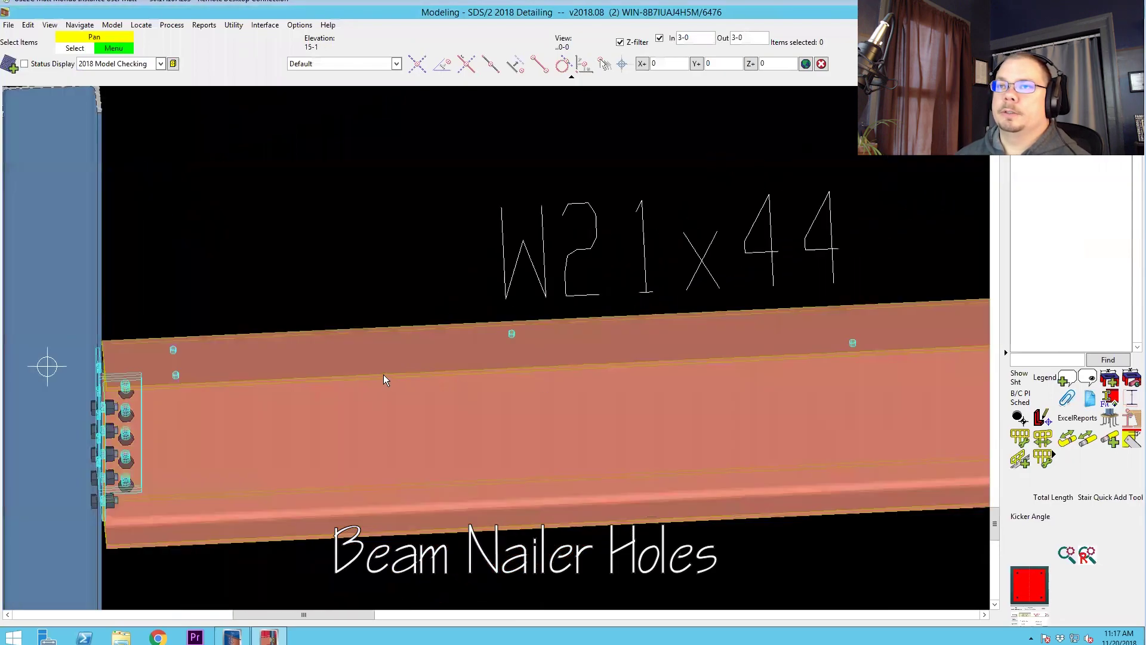
scroll(383, 379, down, 5)
click(538, 395)
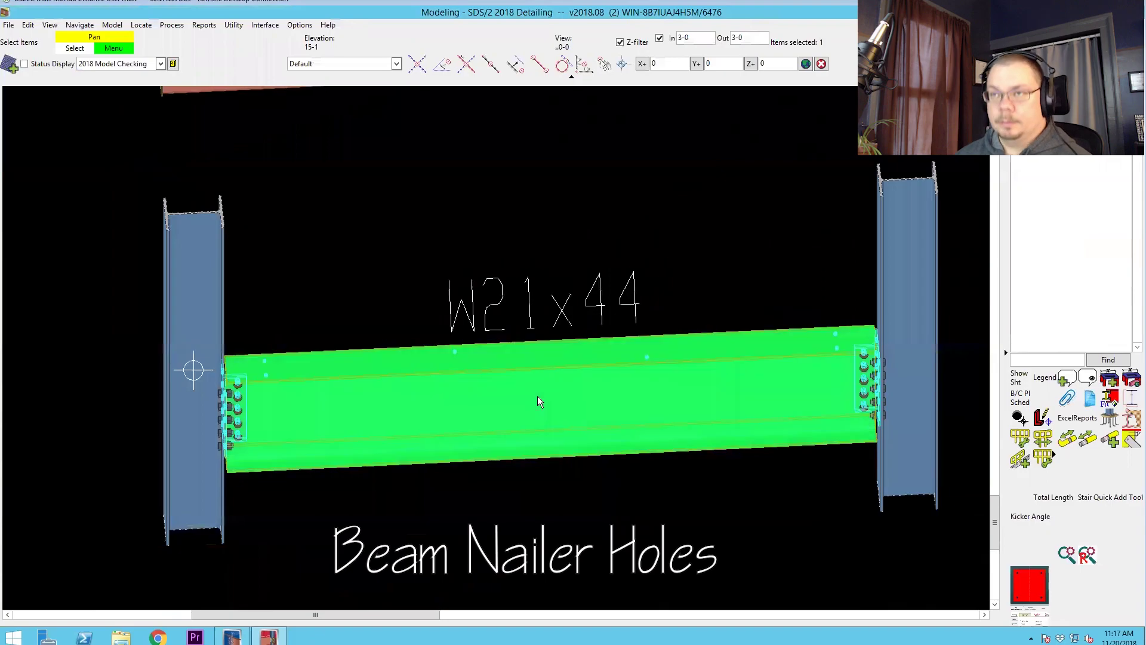
key(c)
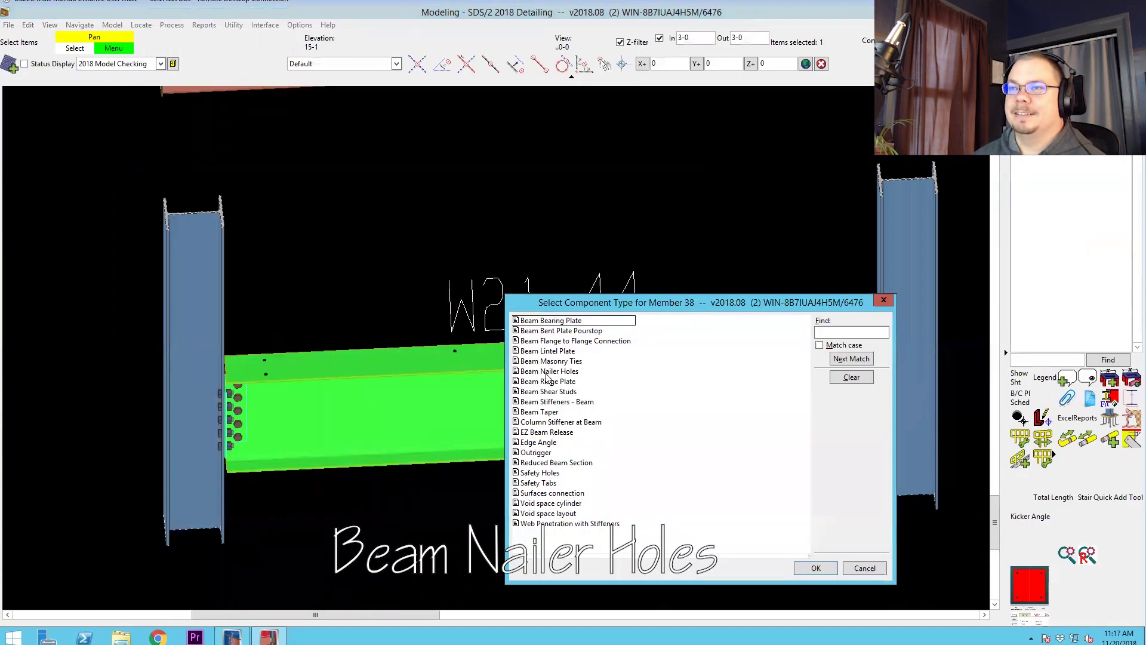
double_click(545, 372)
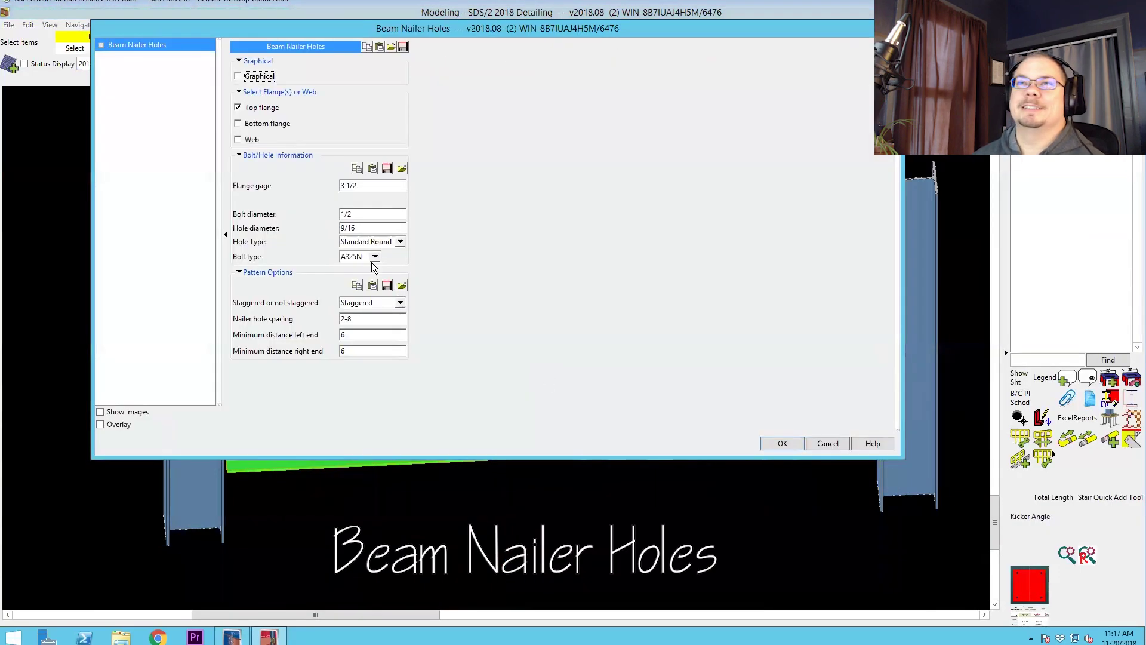
click(238, 107)
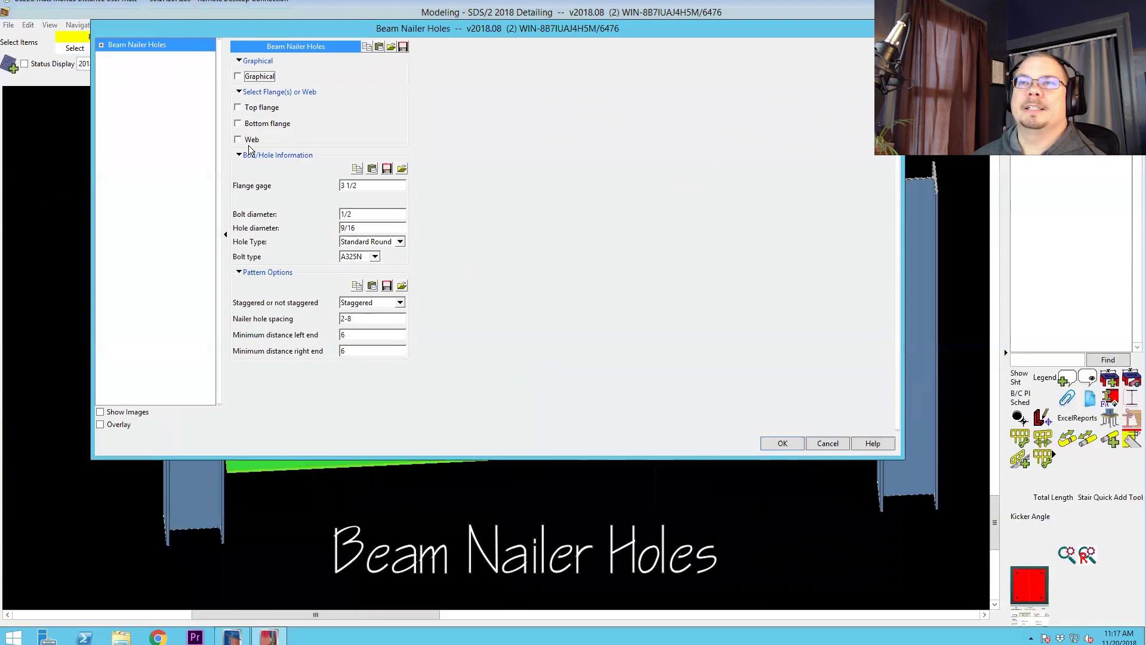
click(247, 141)
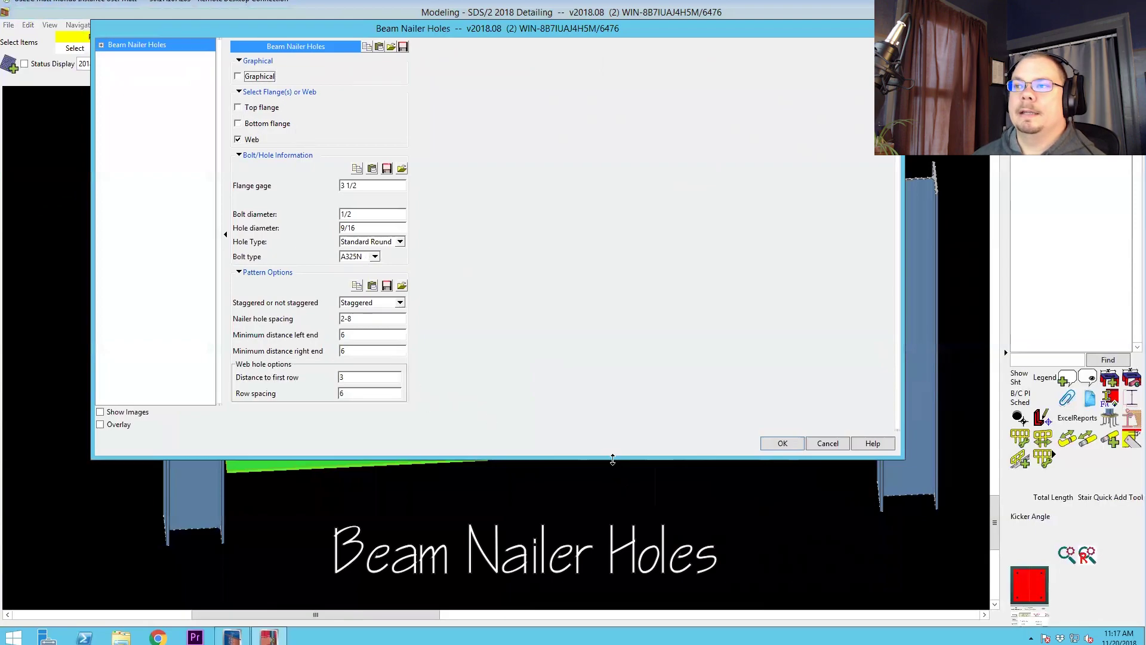
drag(609, 458, 609, 517)
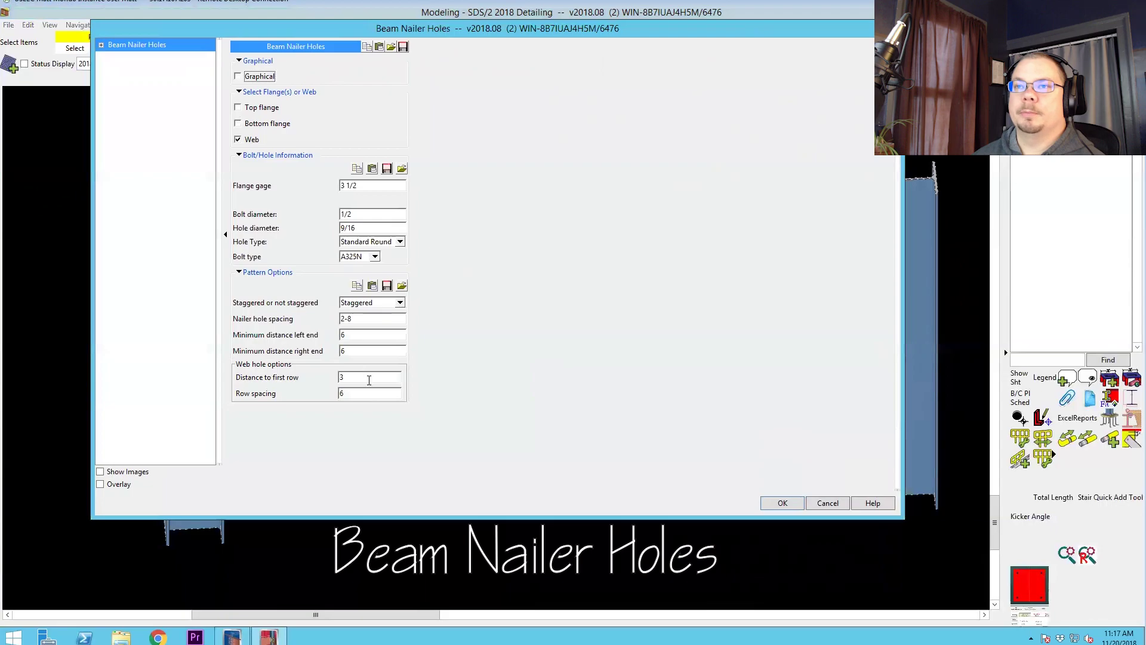
- Set the web nailer holes' distance to first row to 6, row spacing to 3 and hole spacing to 1-0
double_click(369, 380)
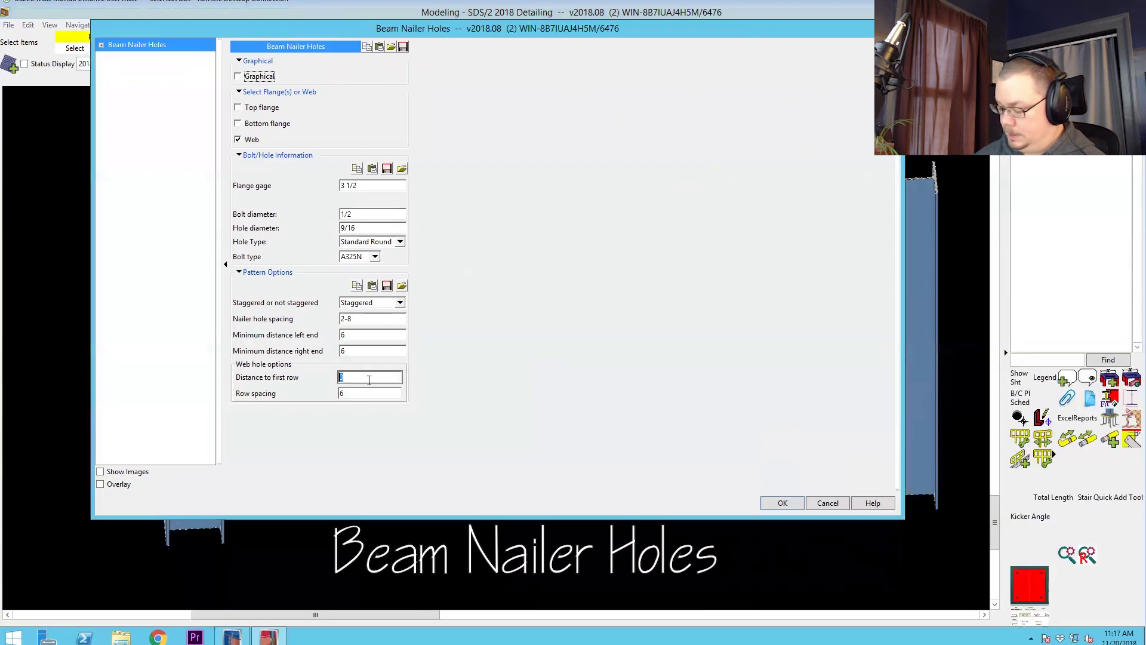
text(6)
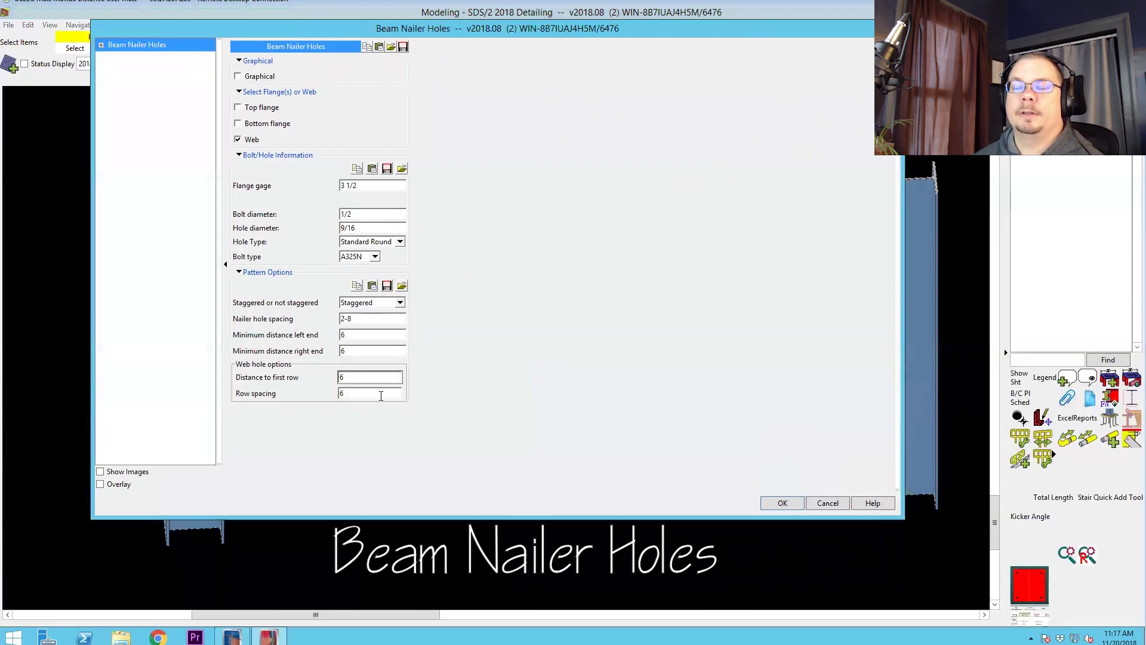
double_click(381, 396)
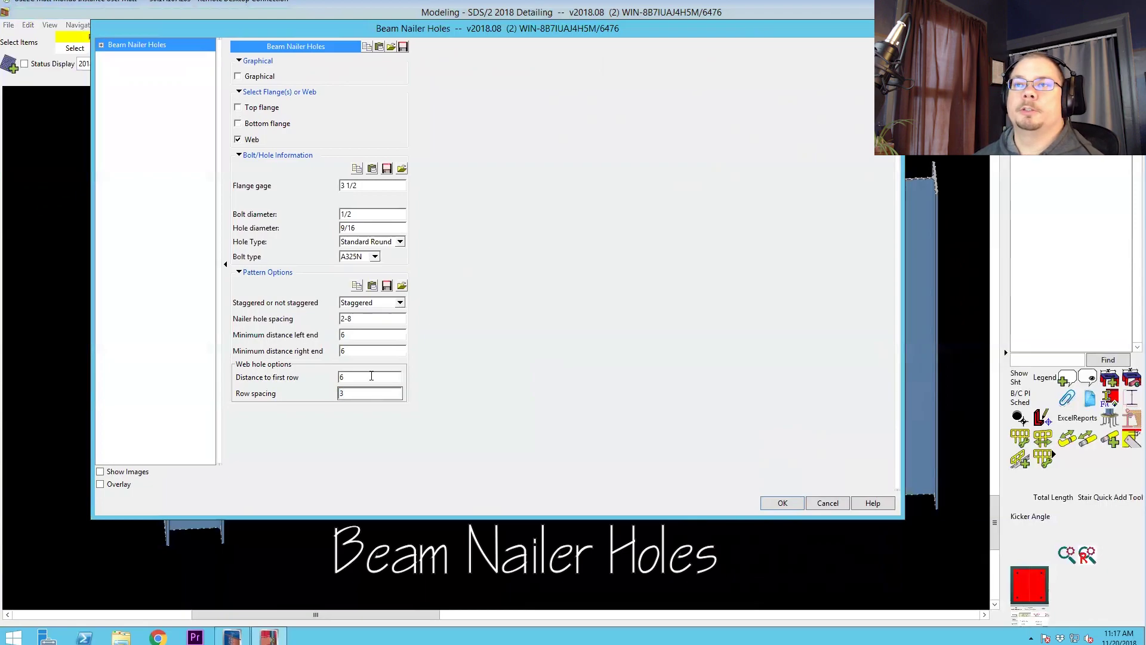
double_click(386, 319)
text(1-0)
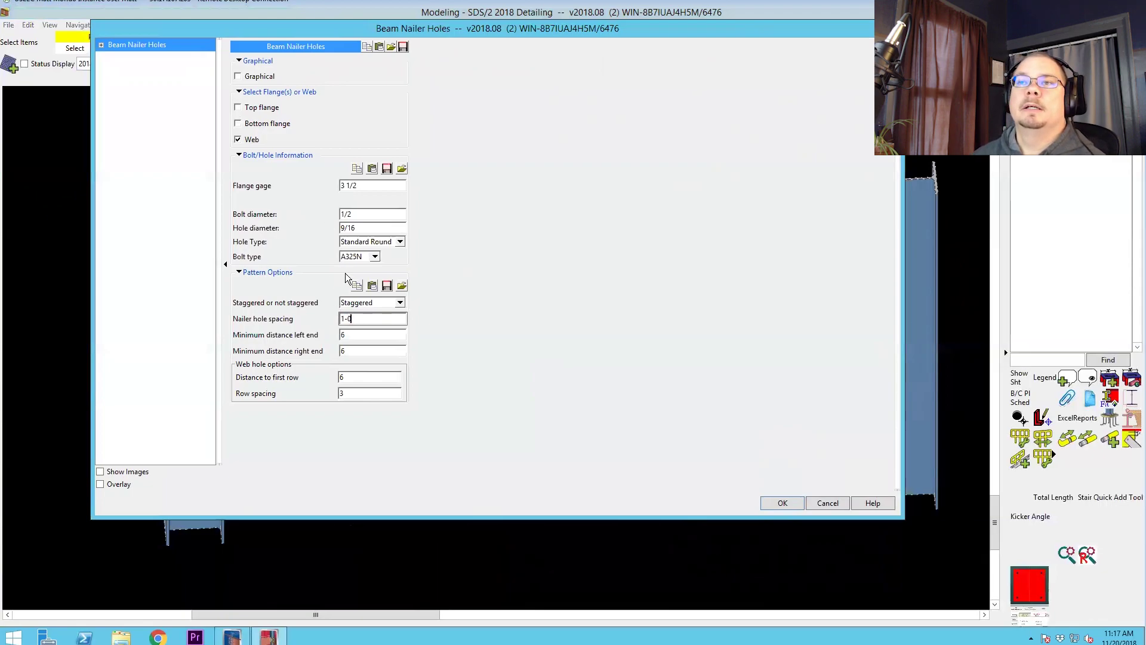
- Give the web nailer holes a bolt diameter of 1 and hole diameter of 1 1/16, and add the component
double_click(368, 217)
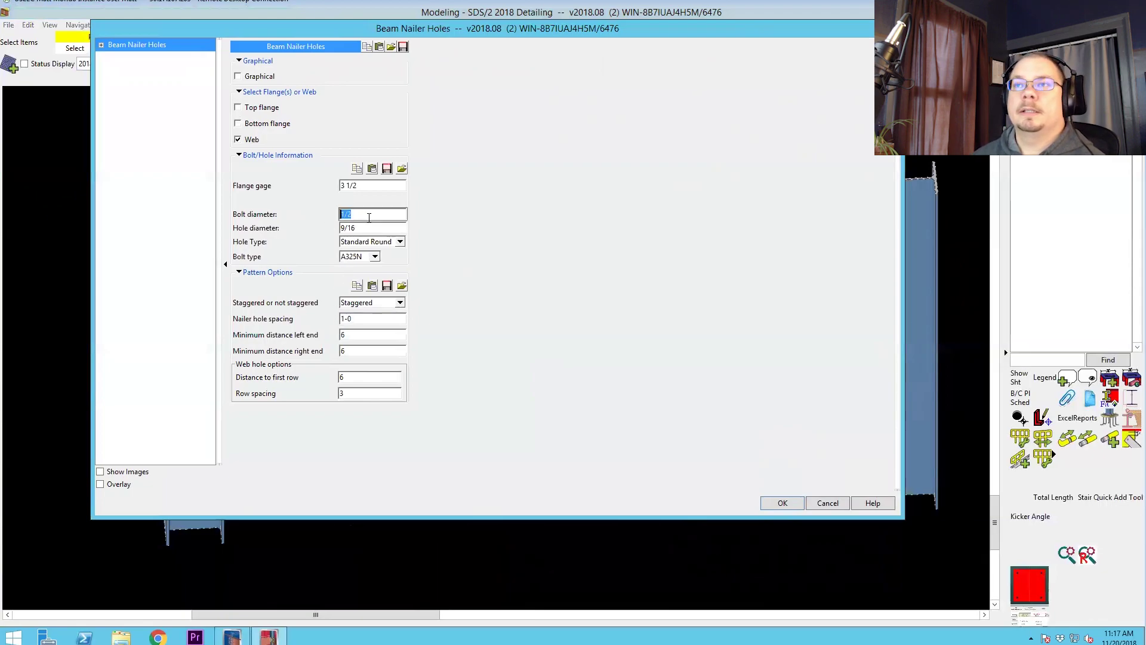
text(1)
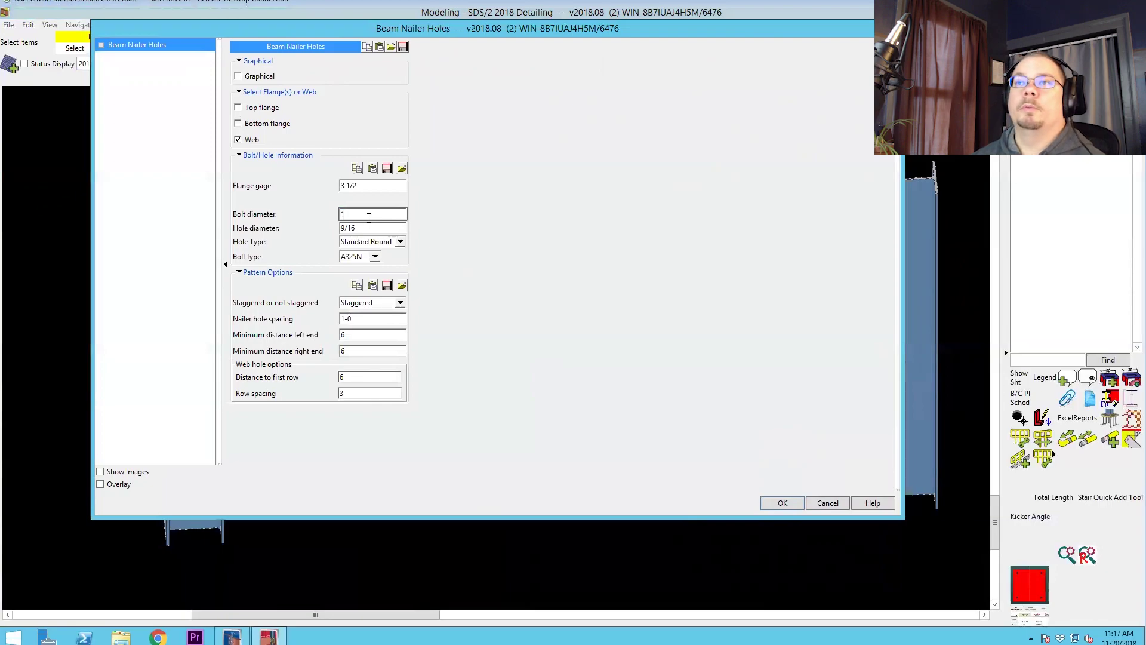
click(380, 226)
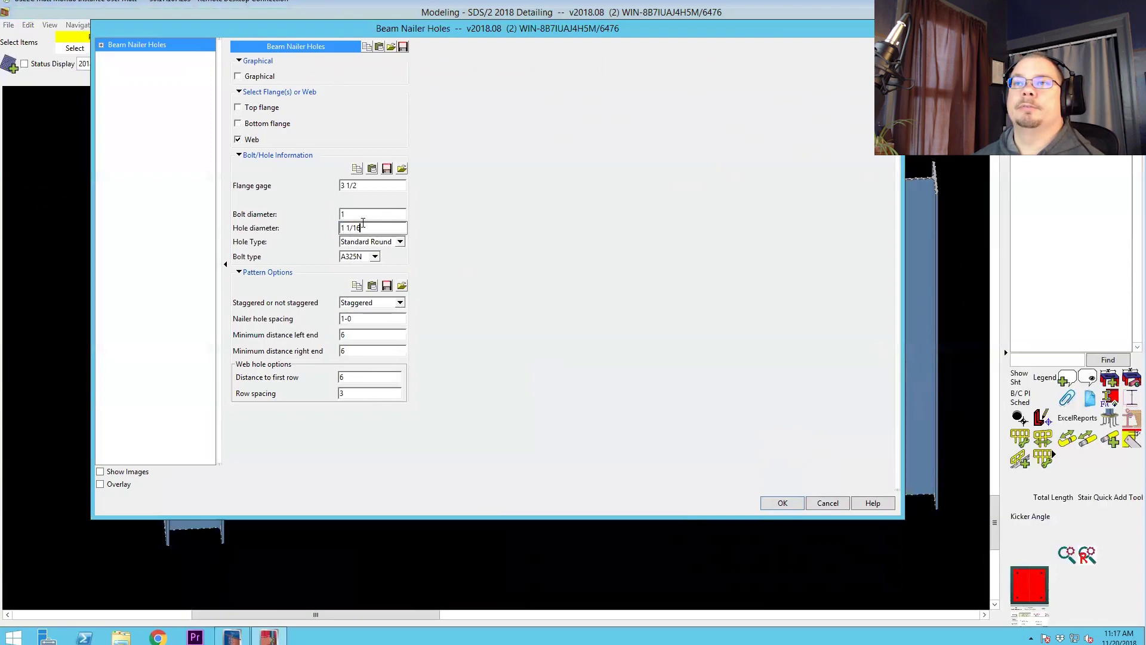
click(781, 503)
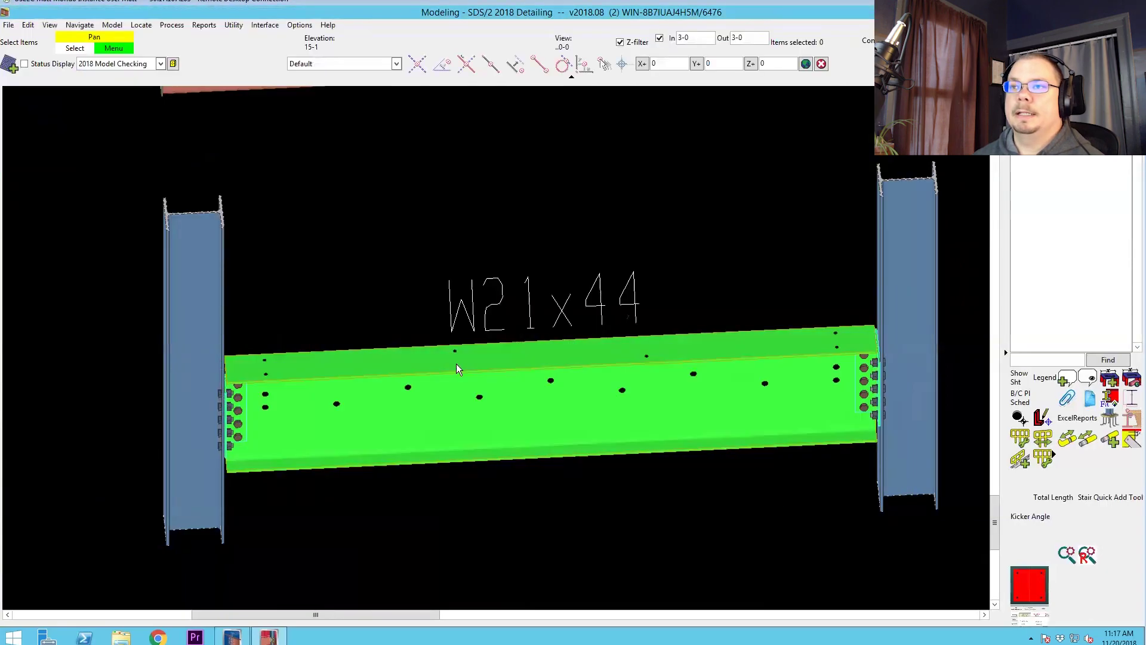
- Review the settings of both Beam Nailer Holes components in the W21x44 beam's member properties
scroll(451, 424, up, 5)
middle_drag(451, 424, 428, 370)
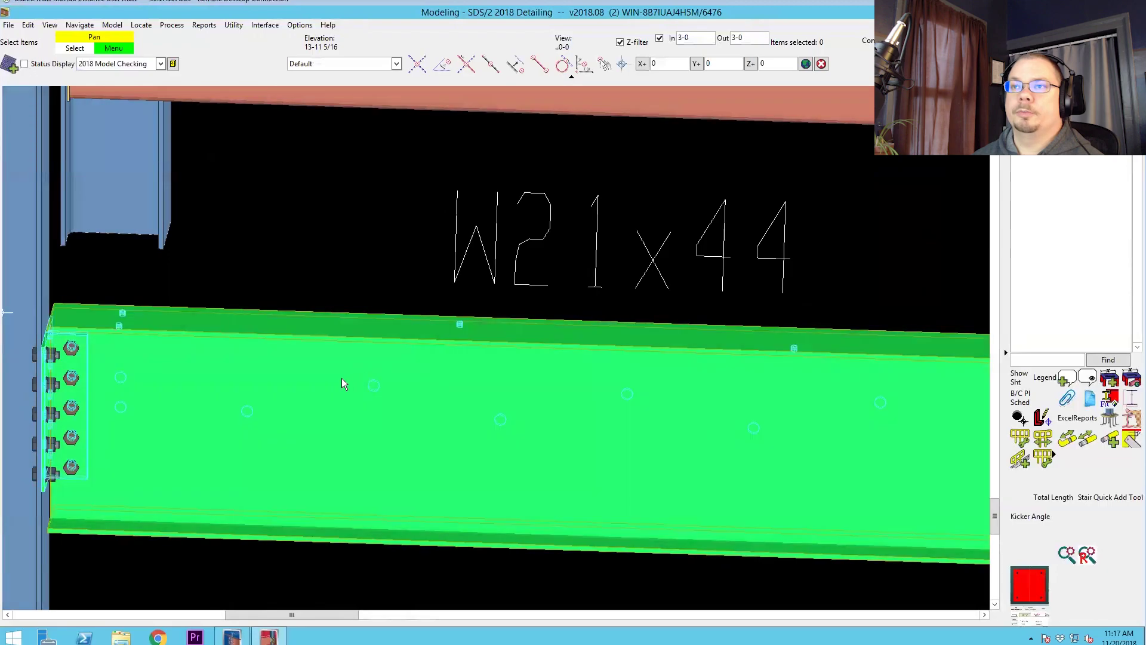
click(342, 379)
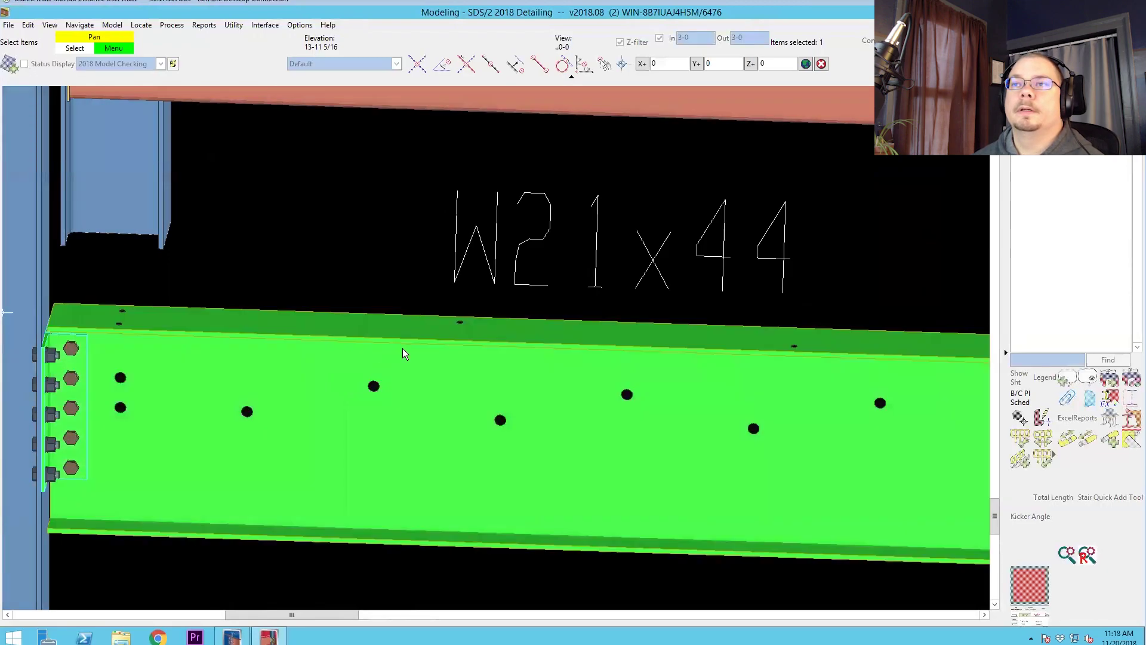
double_click(403, 352)
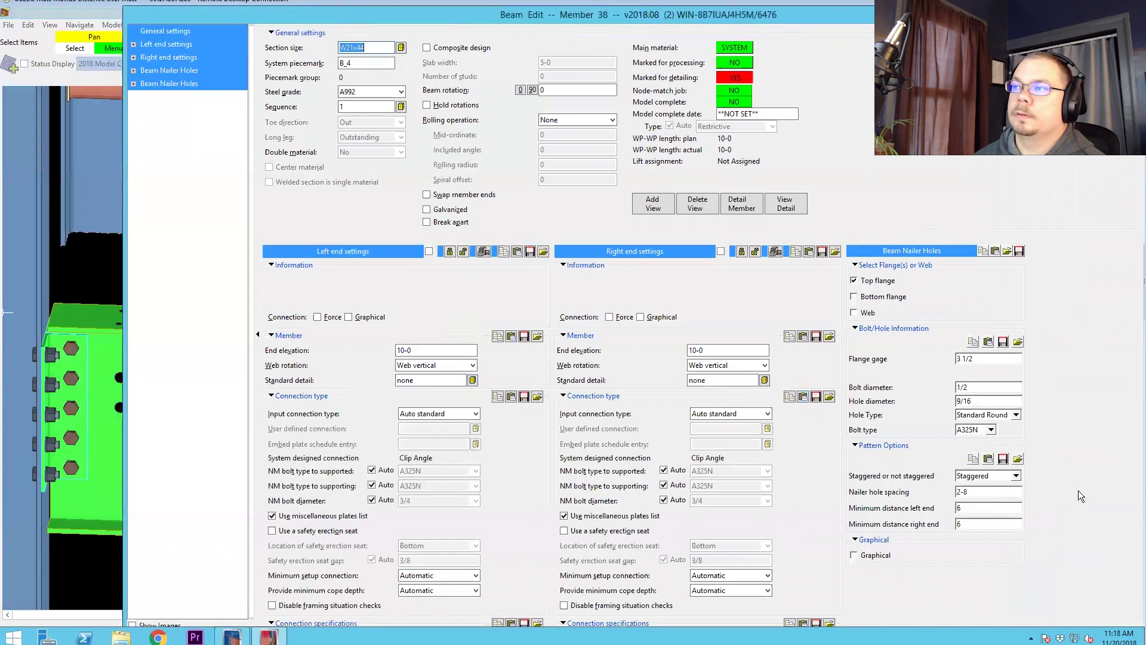
scroll(1078, 490, down, 5)
scroll(1078, 490, down, 10)
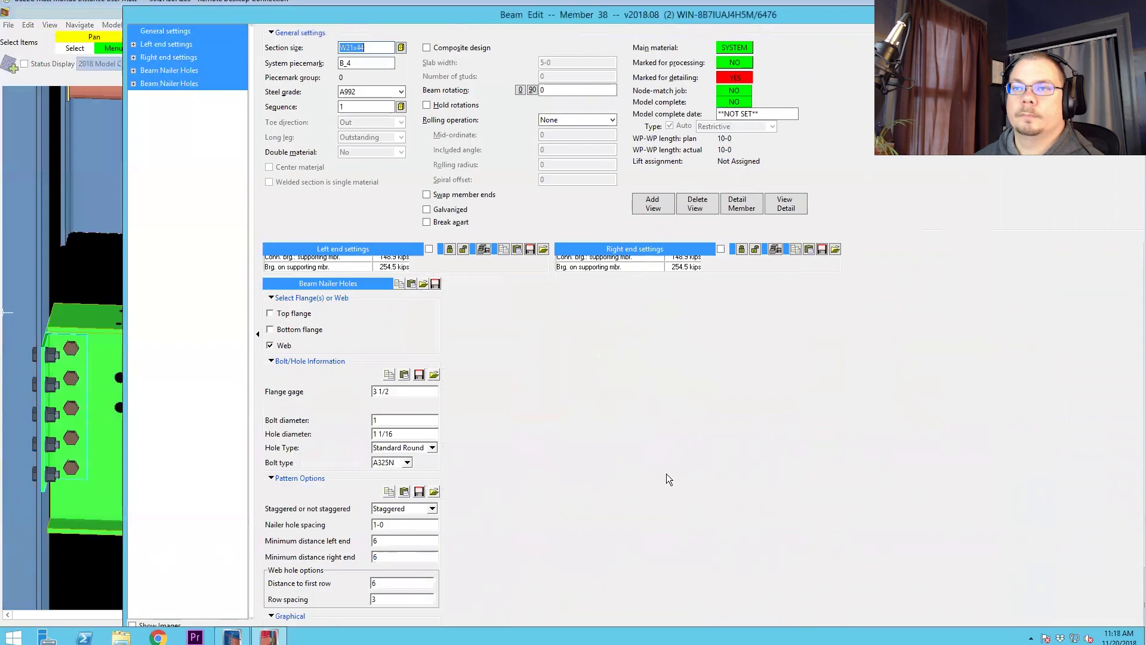
scroll(666, 474, up, 3)
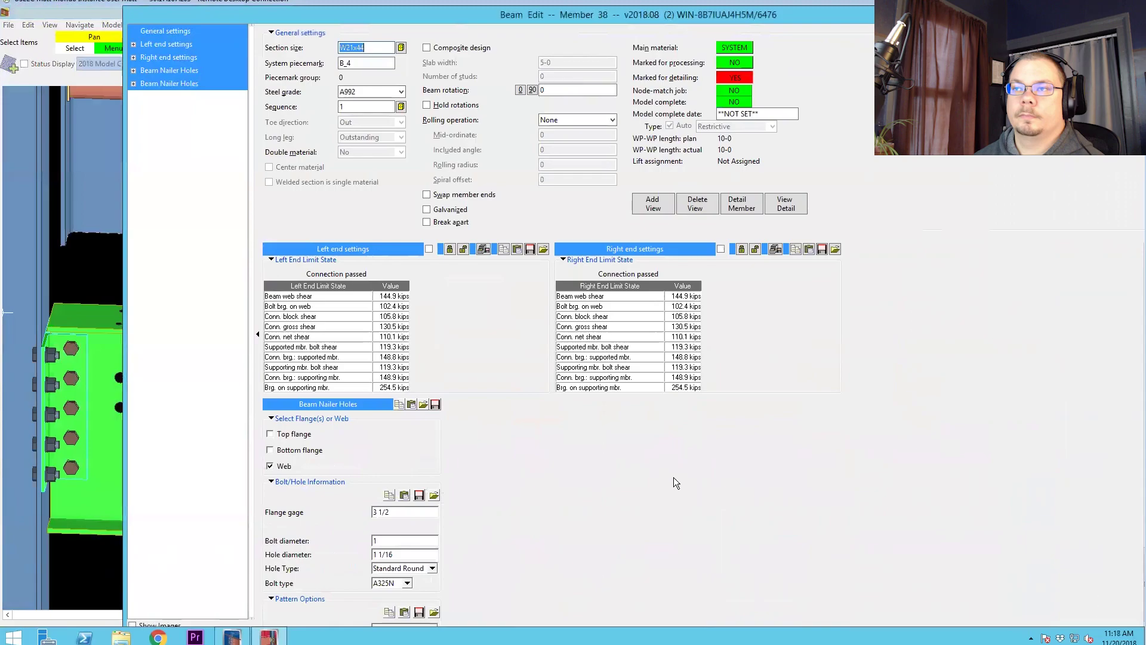
key(Return)
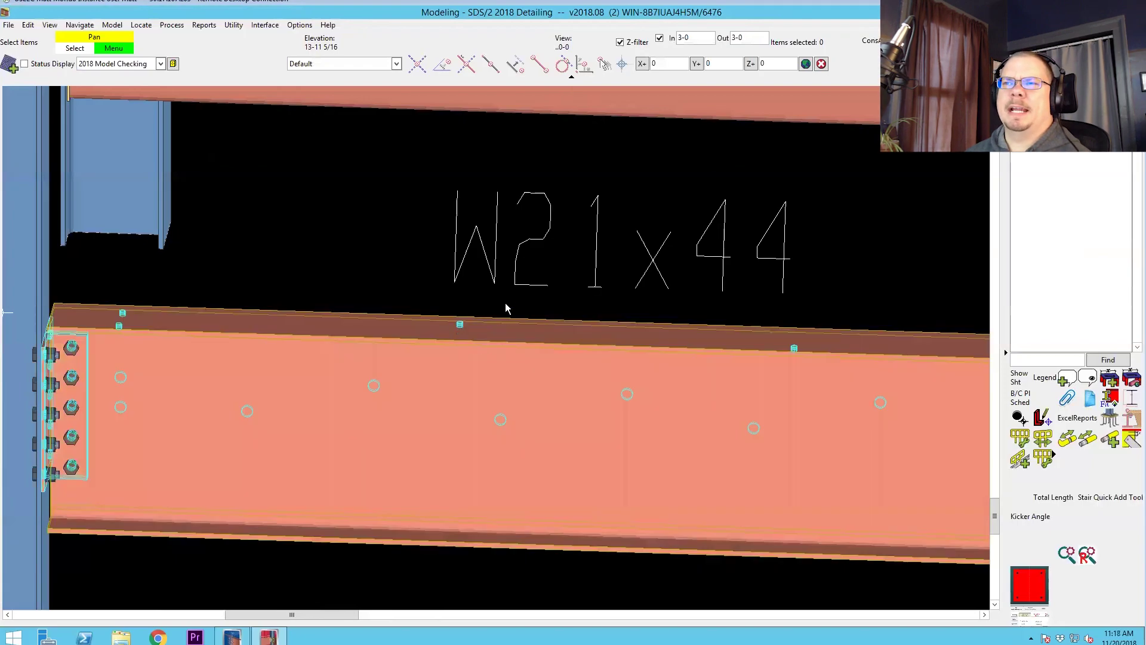
- Examine the HSS Cap Plates components at both ends of the HSS8x6x1/2 beam by selecting them in the model
scroll(470, 449, down, 3)
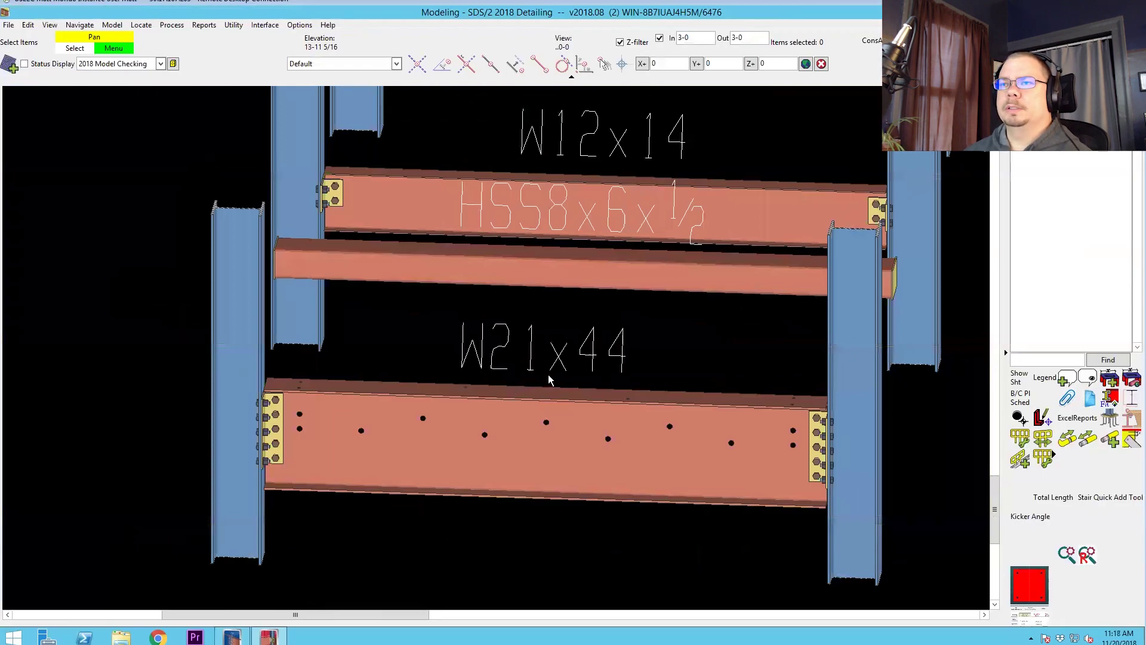
scroll(895, 287, up, 4)
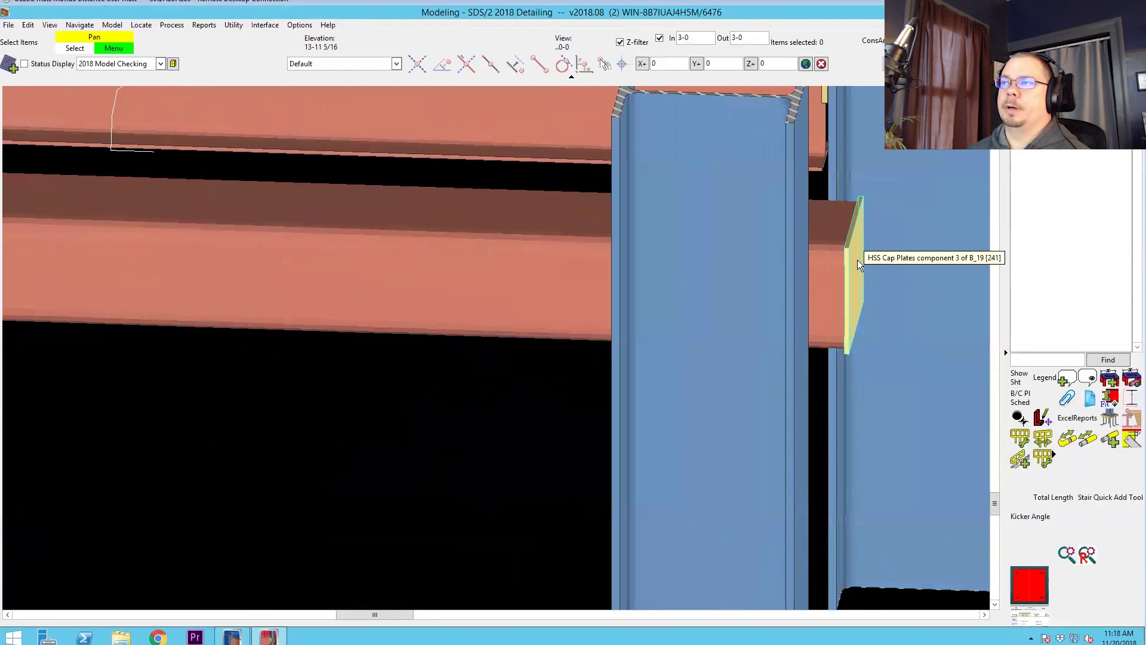
click(858, 265)
scroll(390, 300, down, 5)
scroll(298, 254, up, 6)
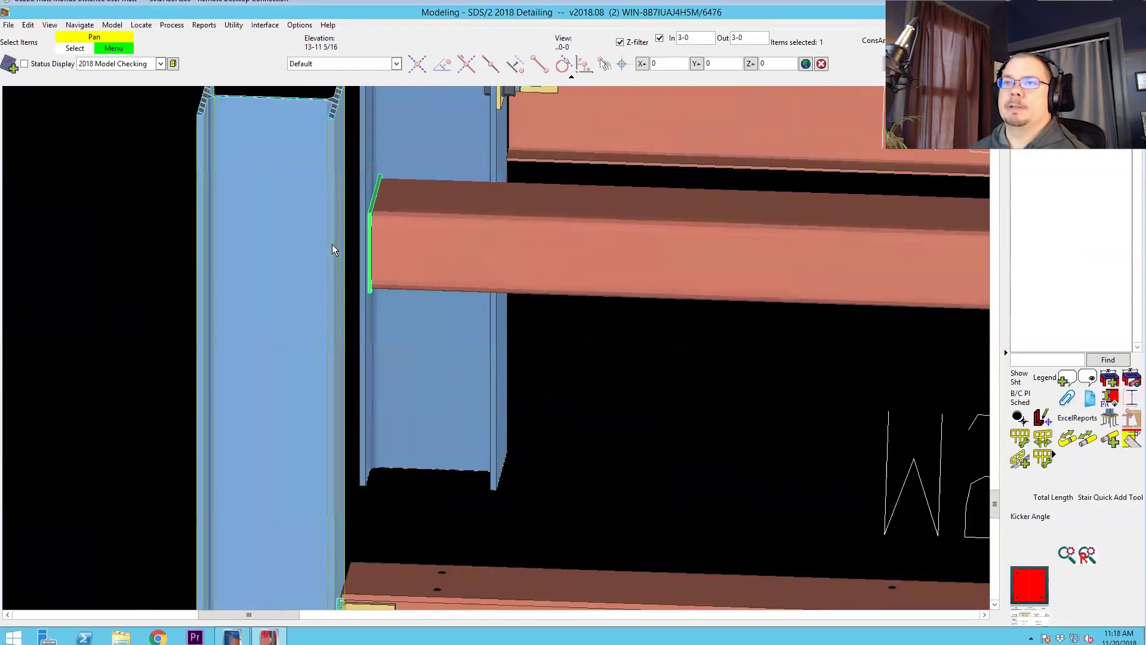
click(611, 452)
scroll(612, 452, down, 4)
scroll(448, 507, up, 6)
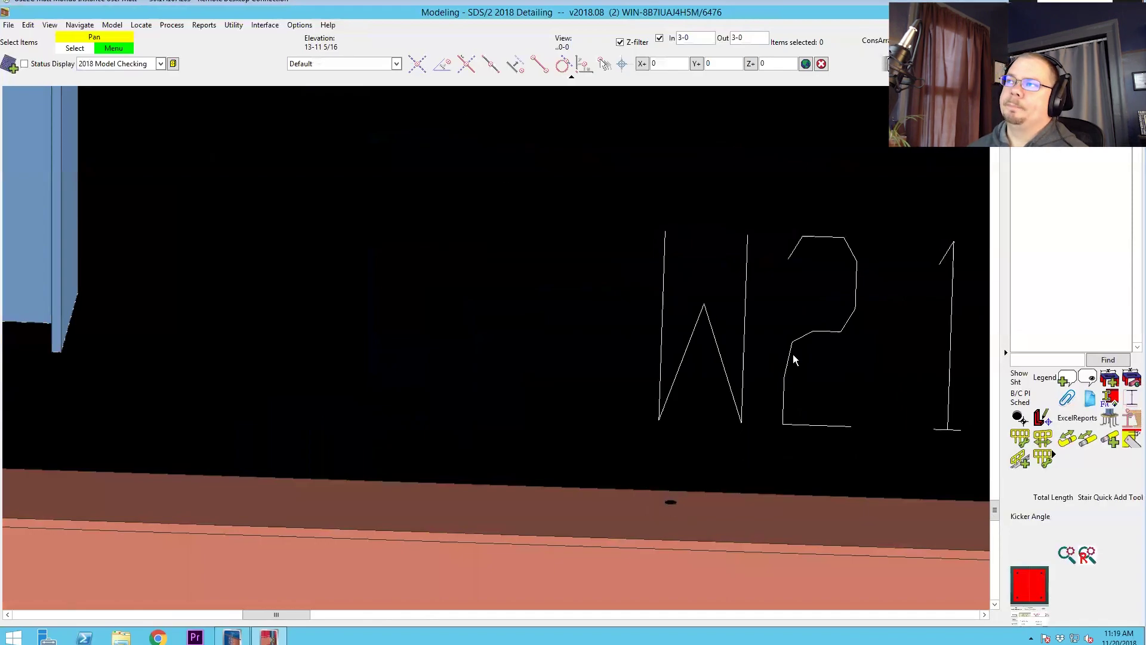
scroll(648, 496, down, 2)
- Pick out each of the W21x44 beam's Beam Nailer Holes components in the model tree, and try the Custom Components selection filter
click(612, 476)
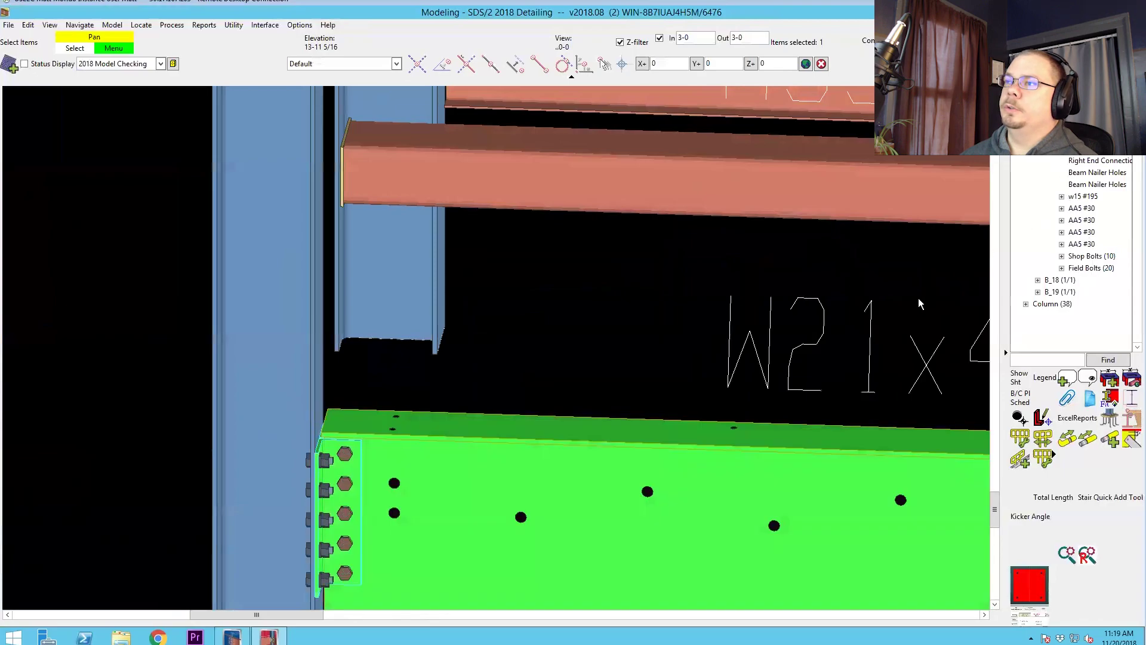
click(1094, 173)
click(1089, 175)
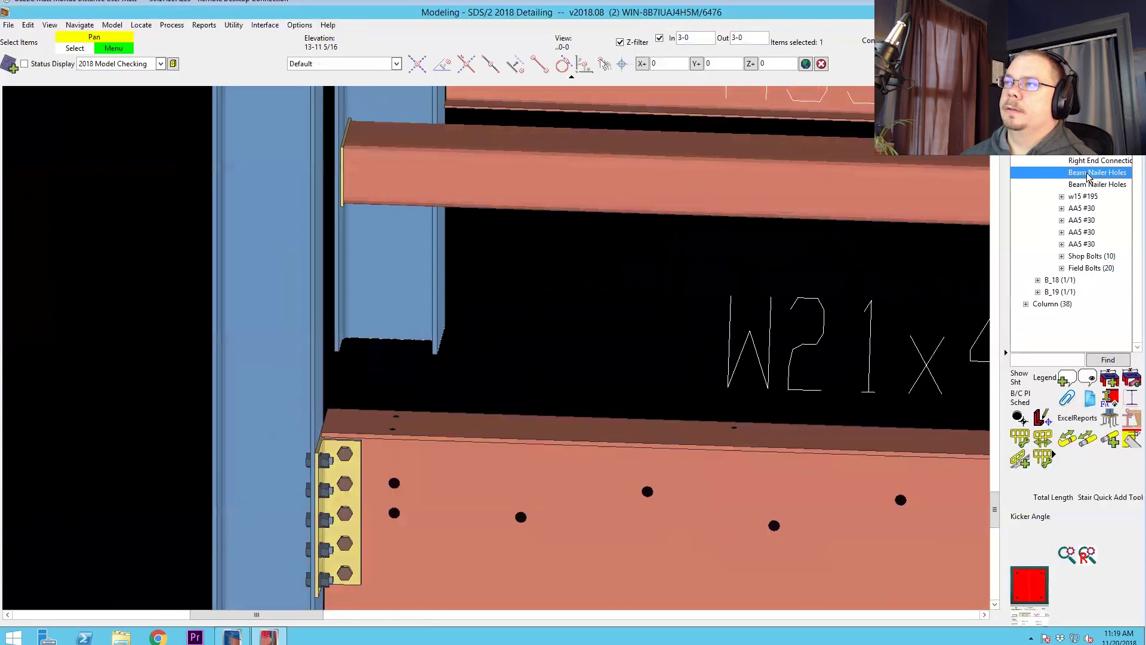
click(1084, 184)
click(1082, 172)
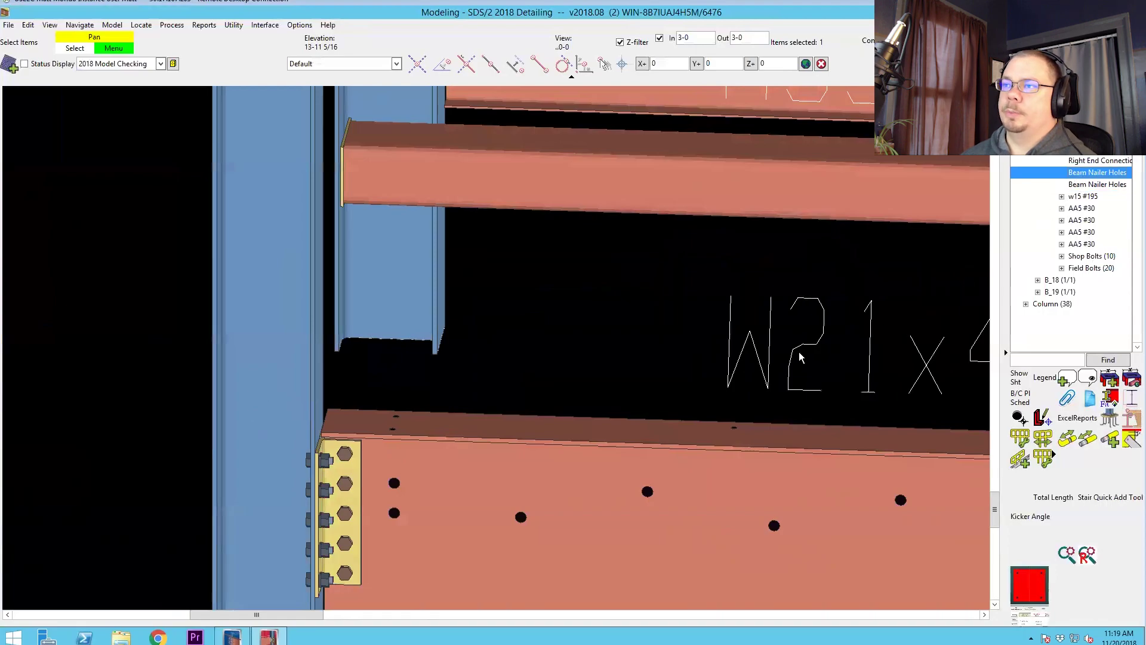
click(397, 66)
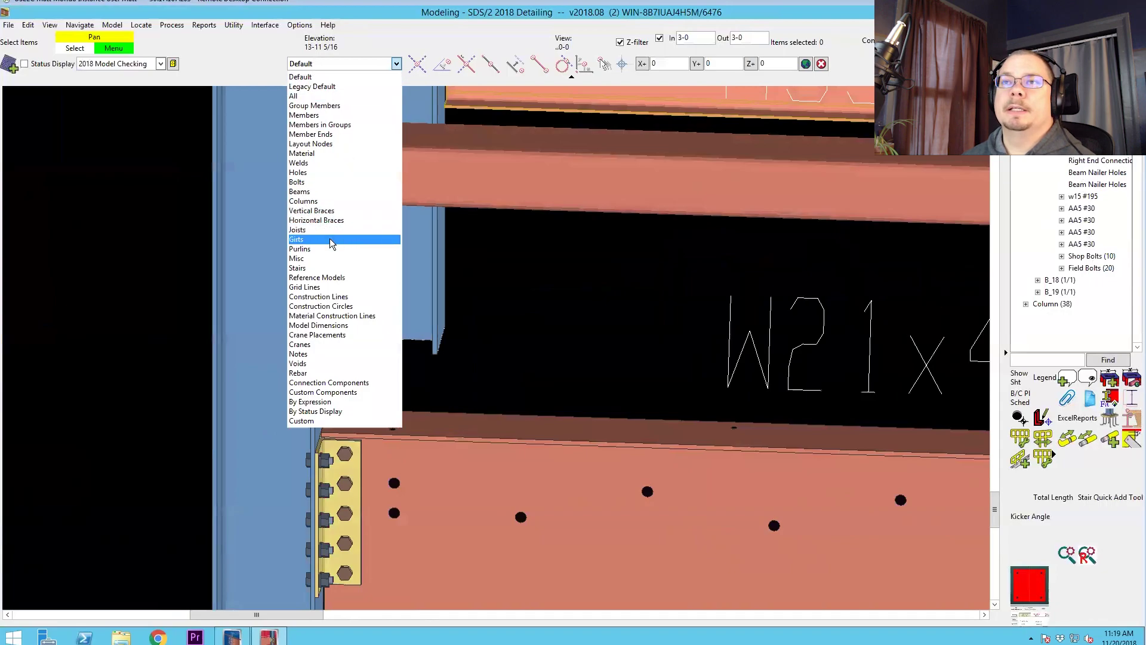
click(339, 392)
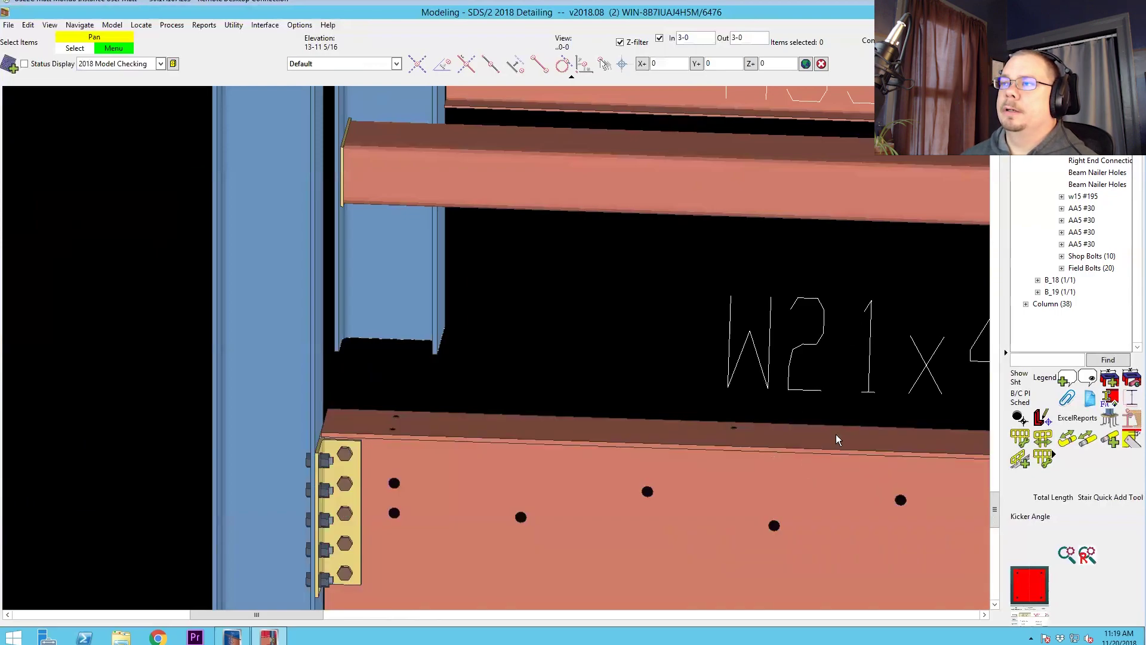
- Reopen the W21x44 beam's properties to check its second Beam Nailer Holes component, and close them
double_click(730, 365)
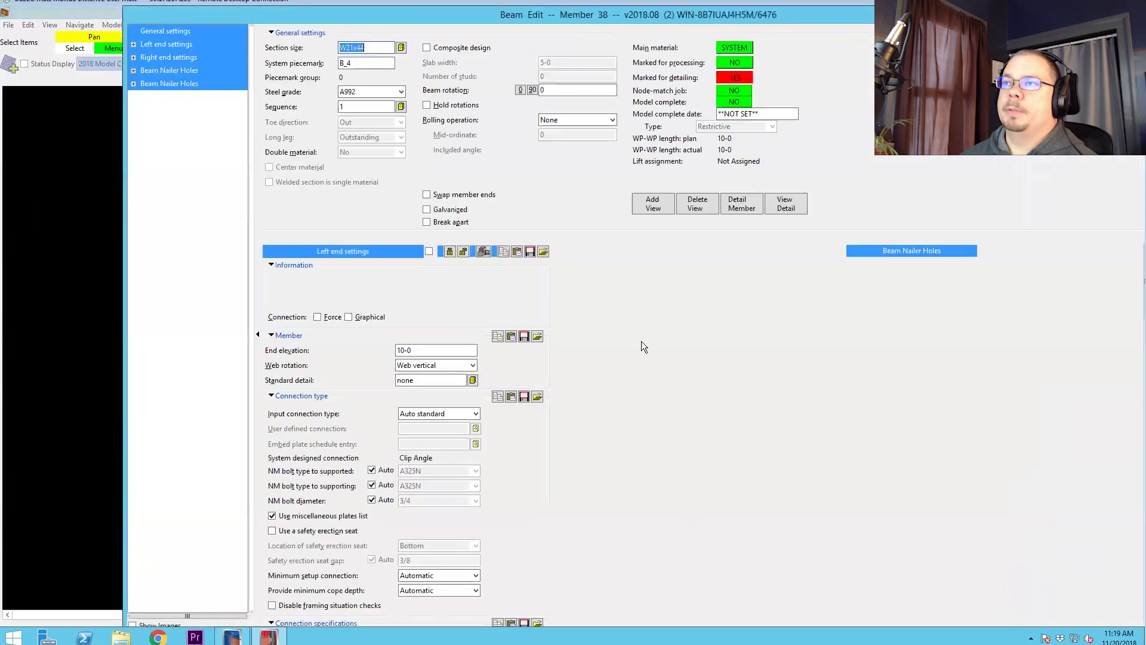
click(178, 83)
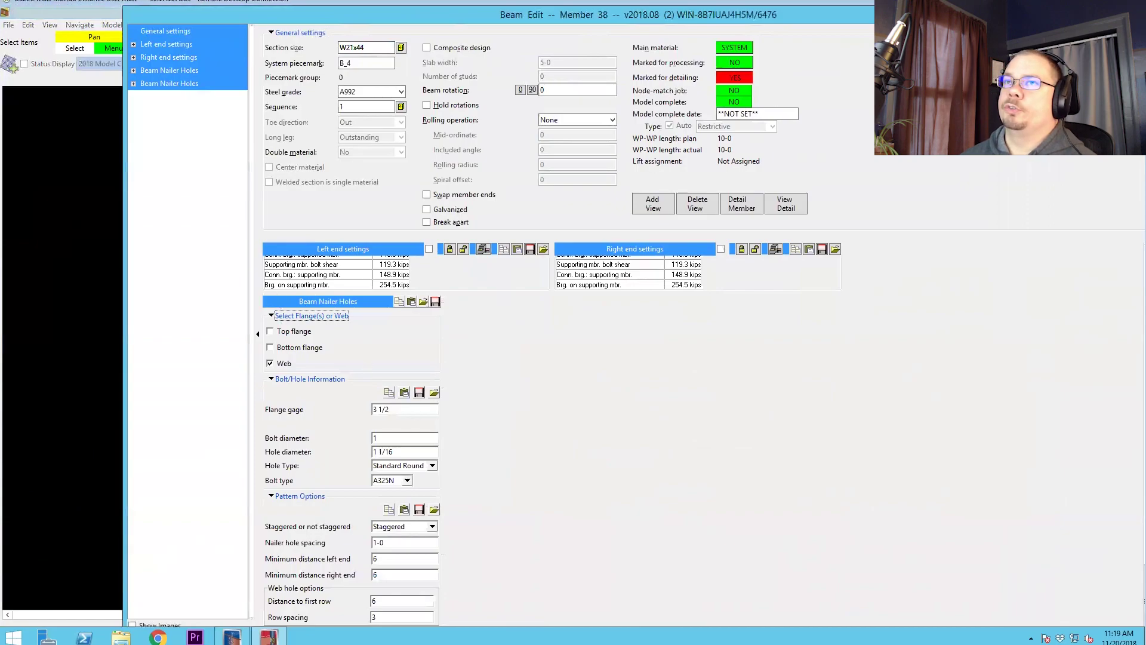
drag(597, 15, 510, 23)
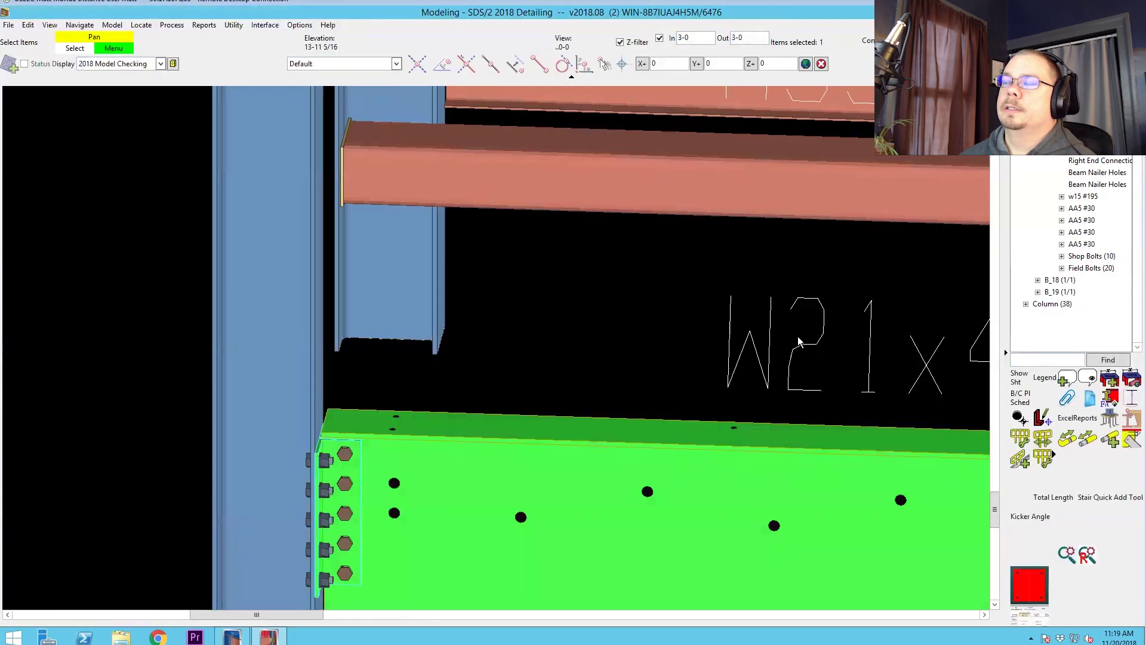
click(714, 350)
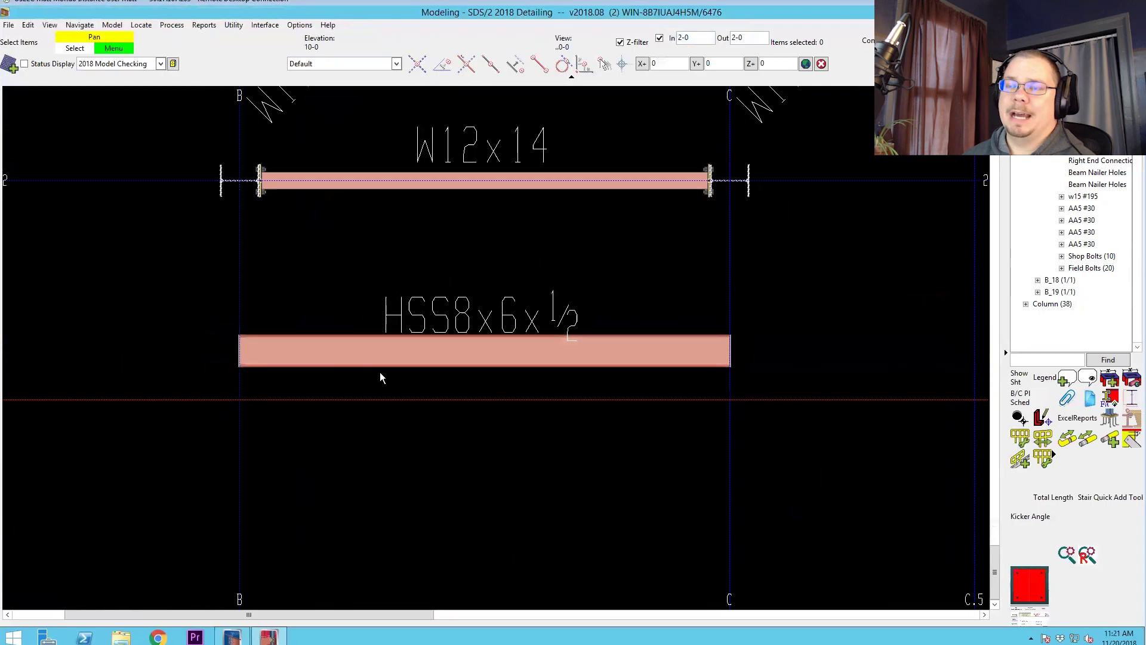
- Review the Site settings in User Options for which member data gets copied, including component data, and close them without changes
click(355, 353)
right_click(321, 288)
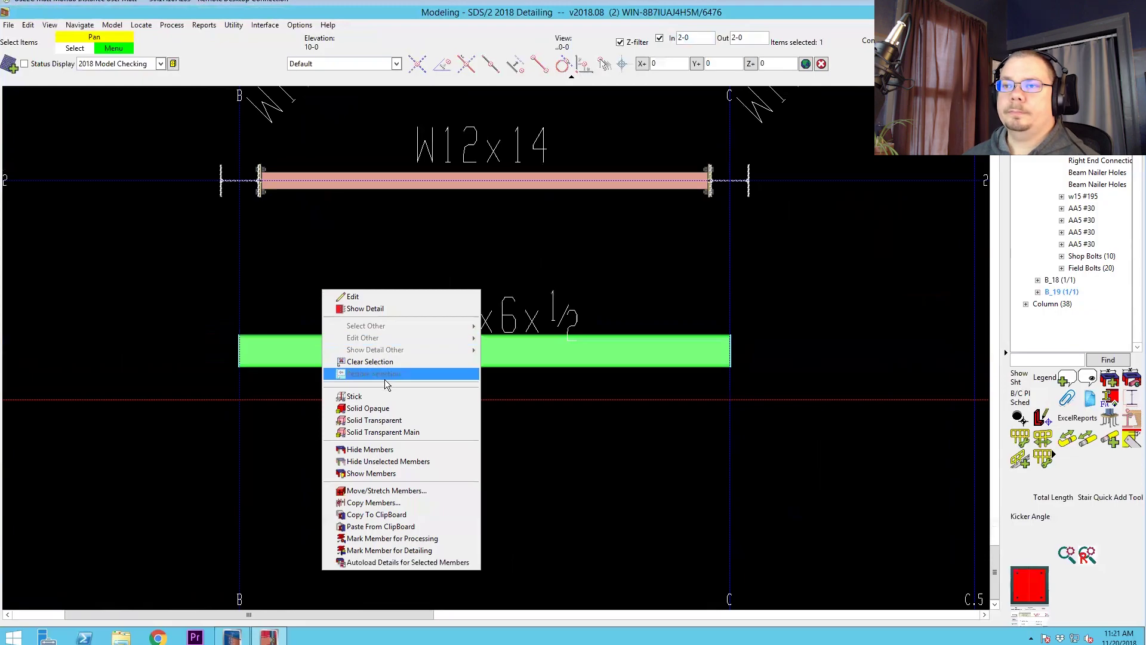
click(430, 255)
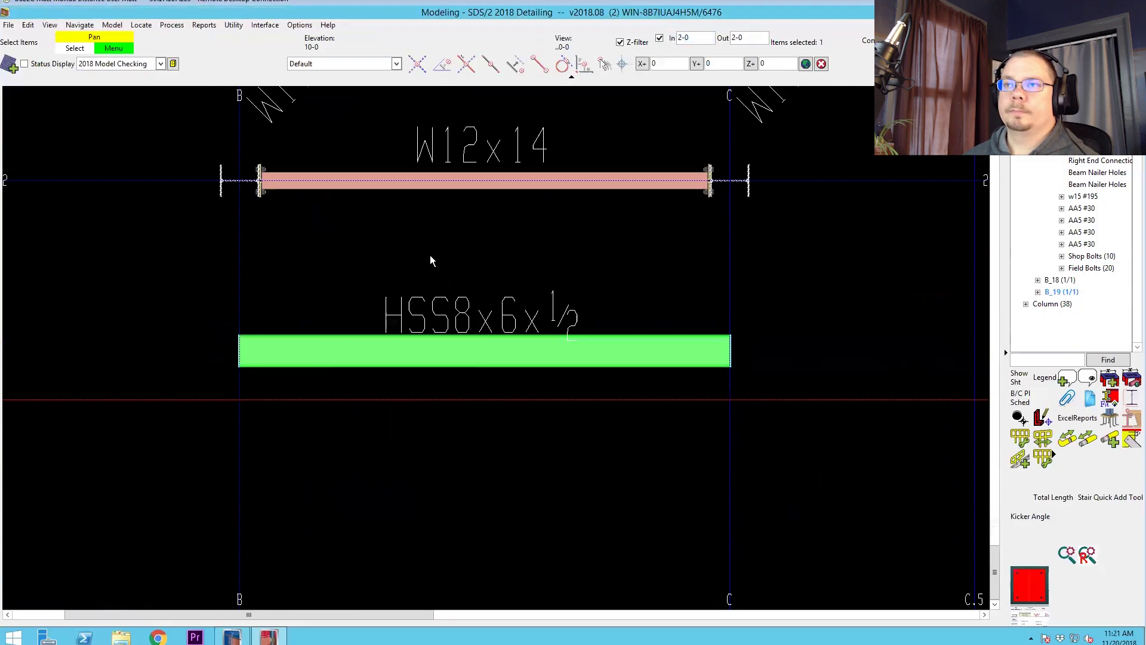
click(300, 26)
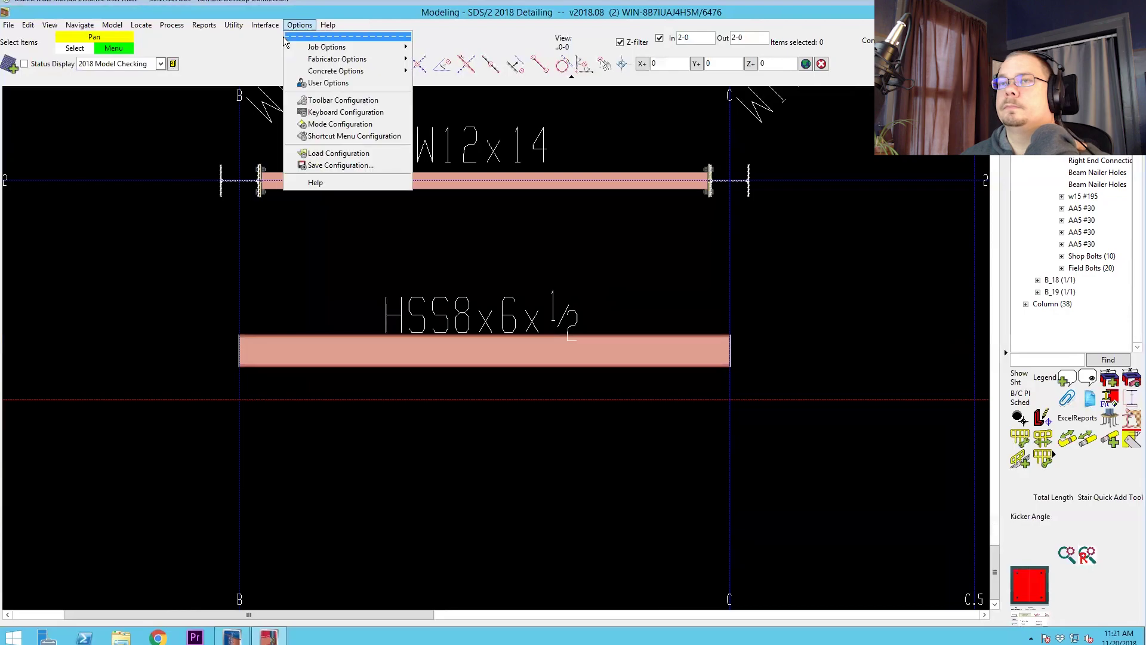
click(309, 84)
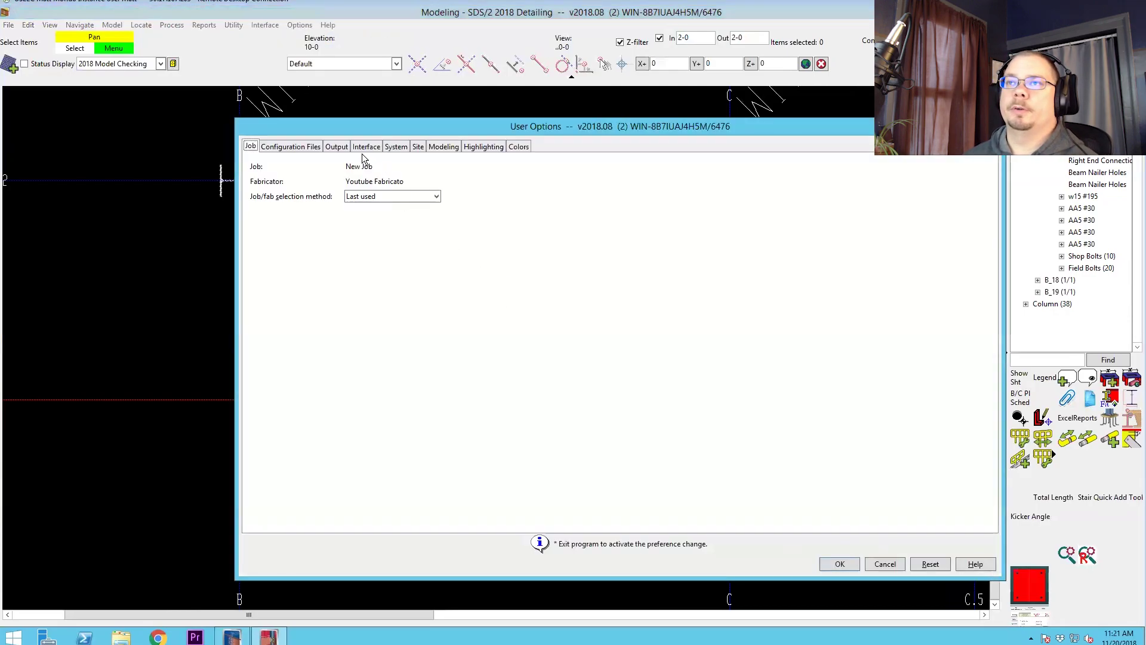
click(418, 147)
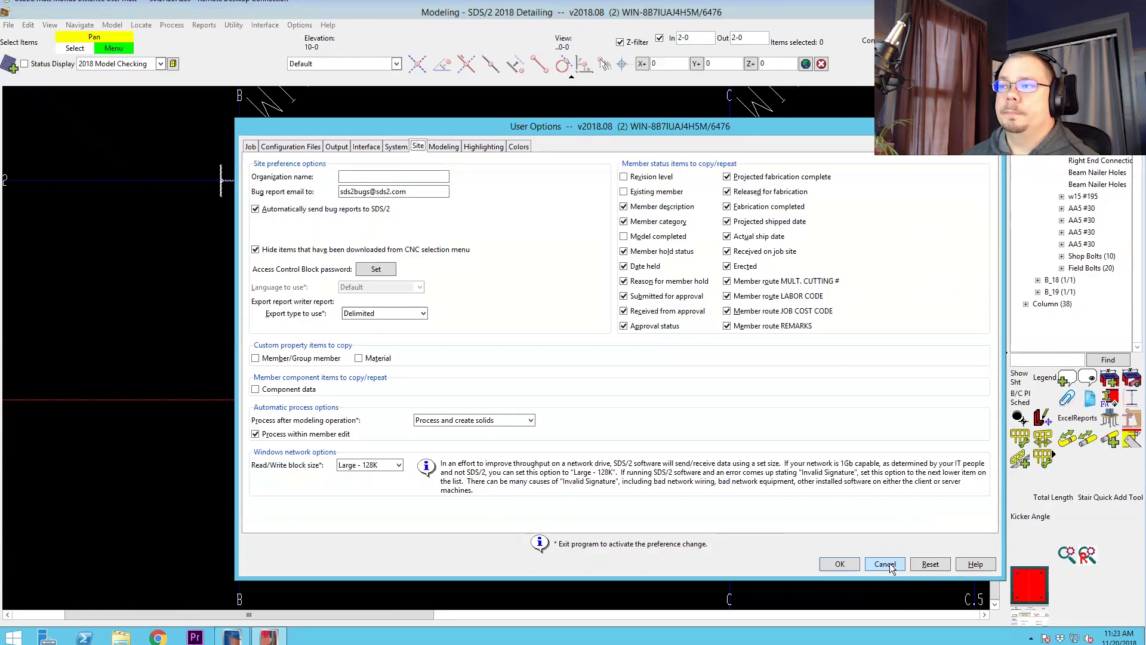
click(886, 564)
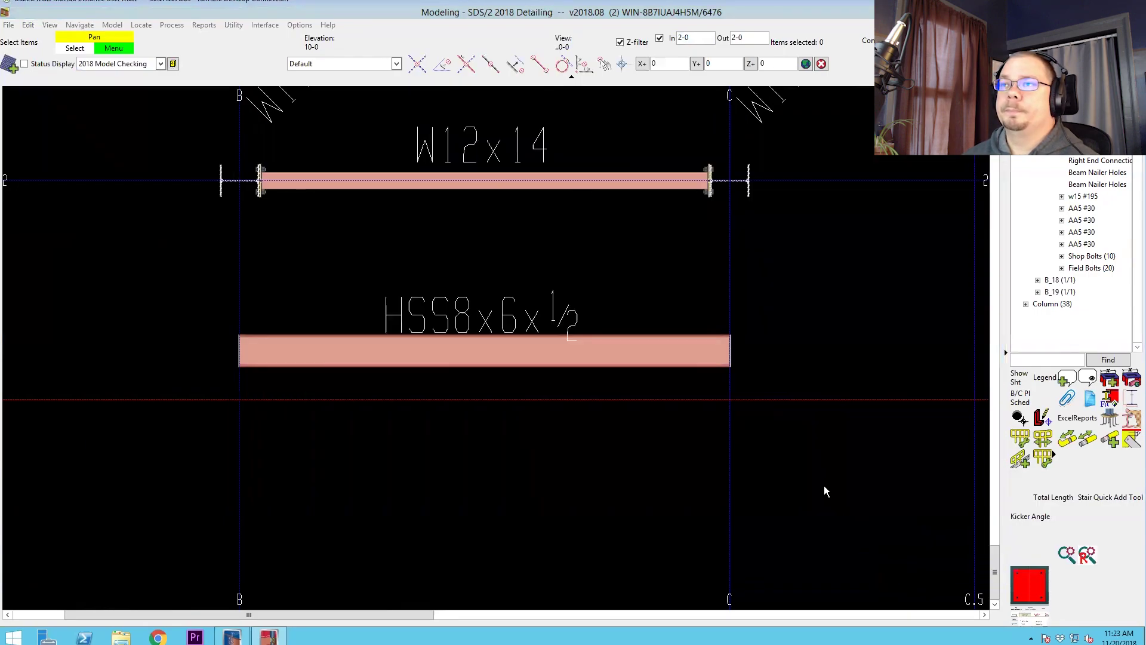
- Copy the HSS8x6x1/2 beam with its components as a single copy onto the red construction line, temporarily turning off Z-filtering
scroll(314, 340, up, 2)
right_click(312, 345)
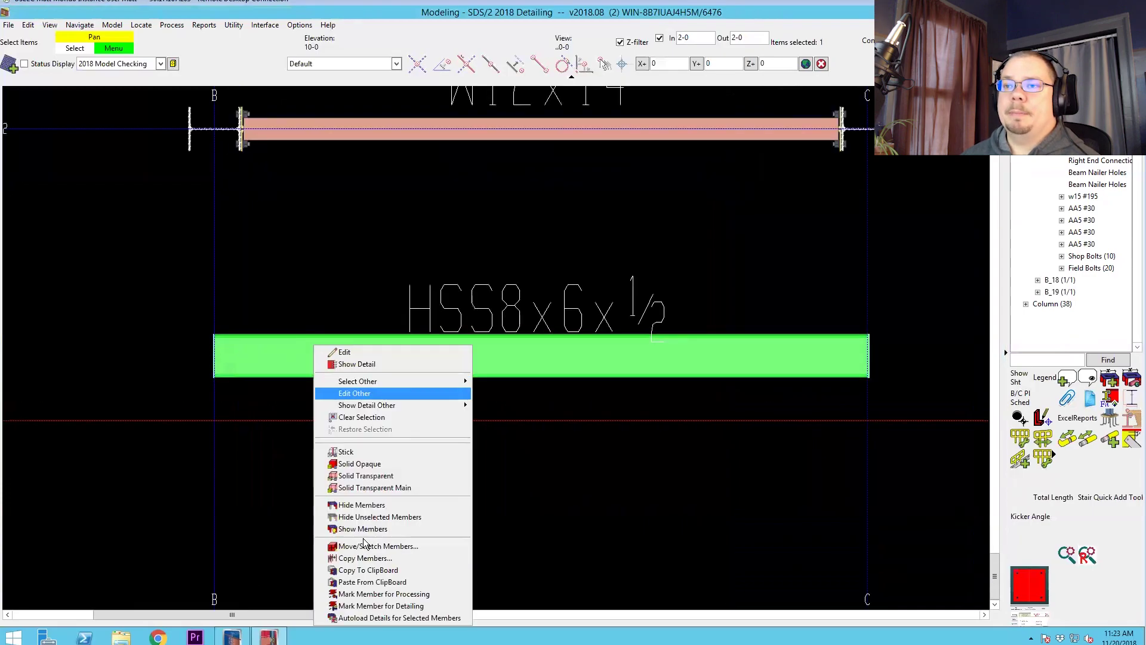
click(365, 559)
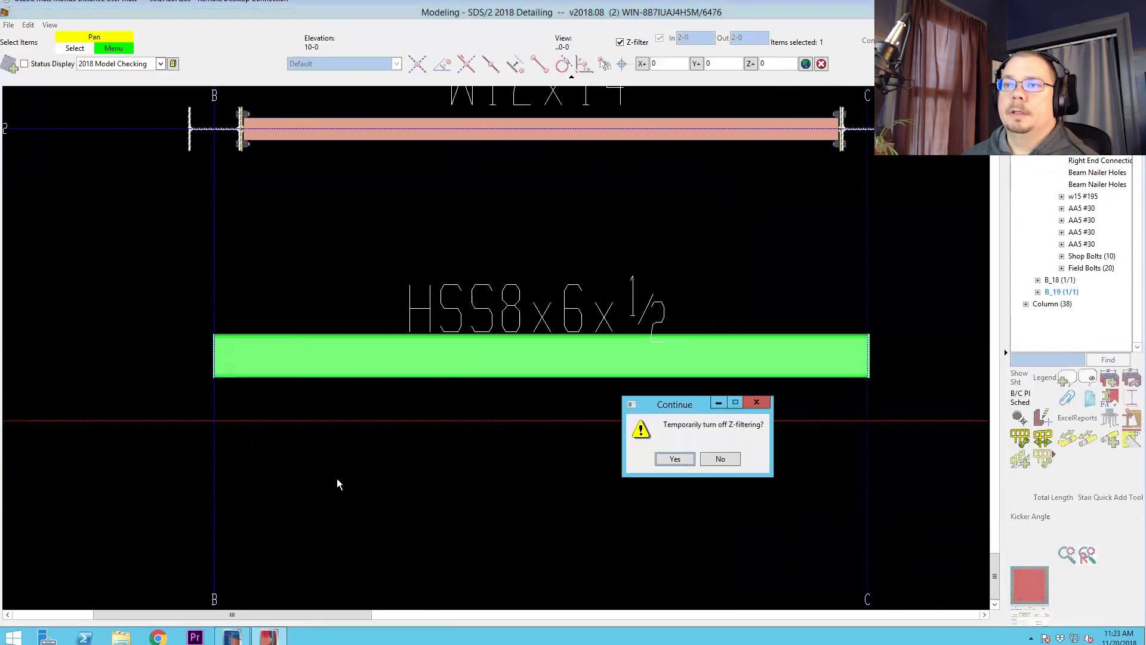
key(Return)
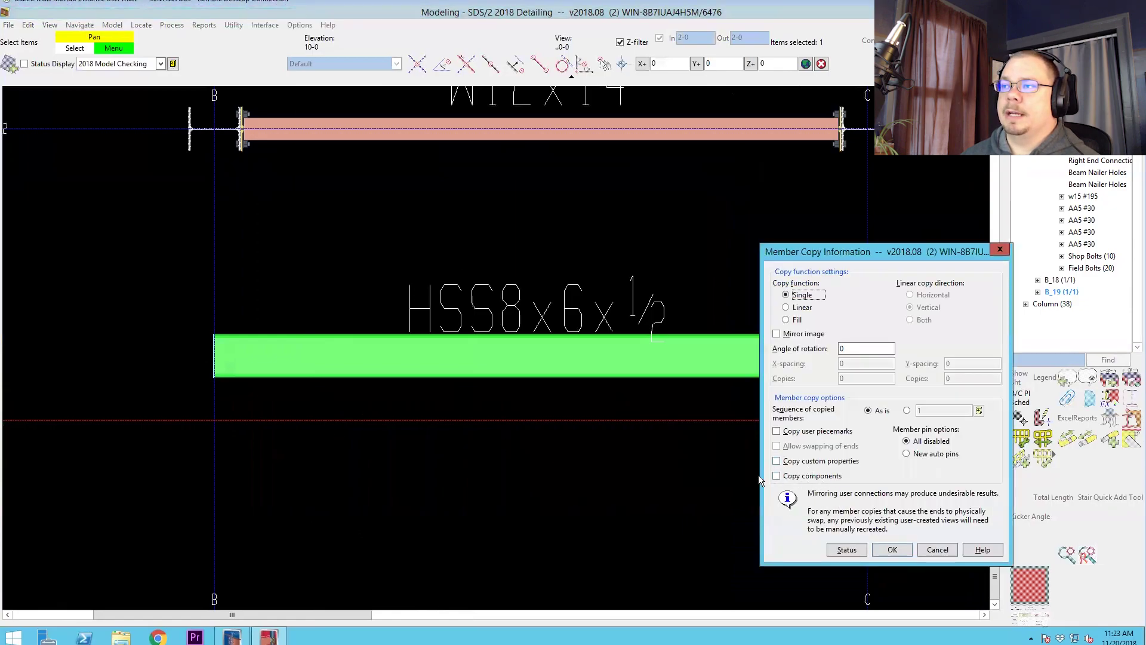
click(784, 478)
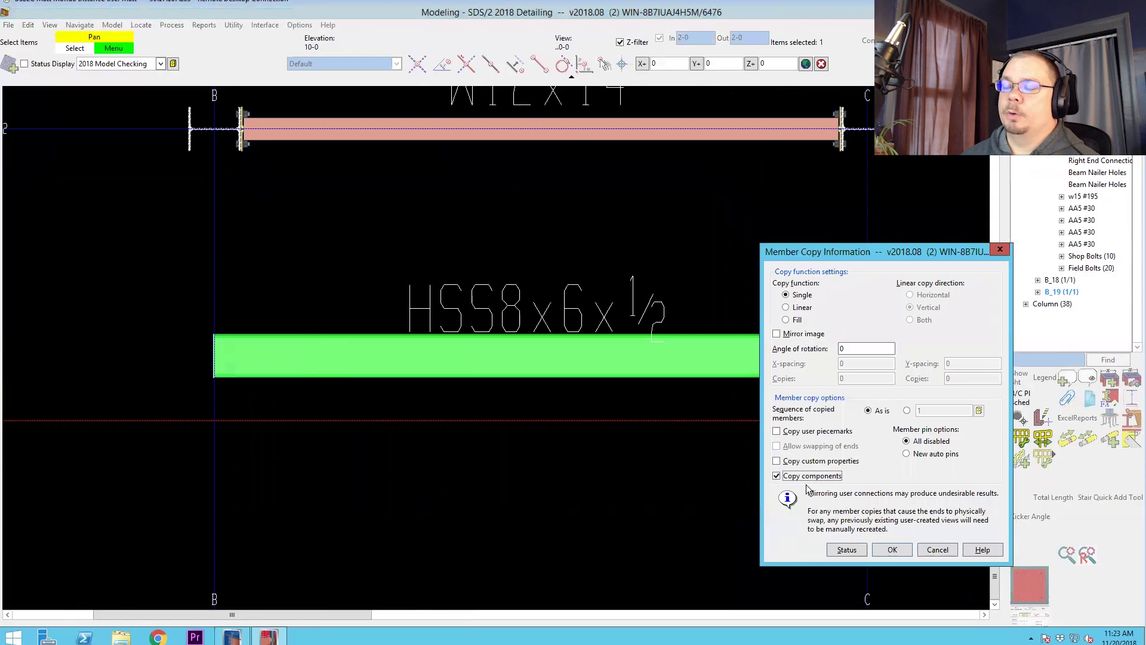
key(Return)
click(194, 348)
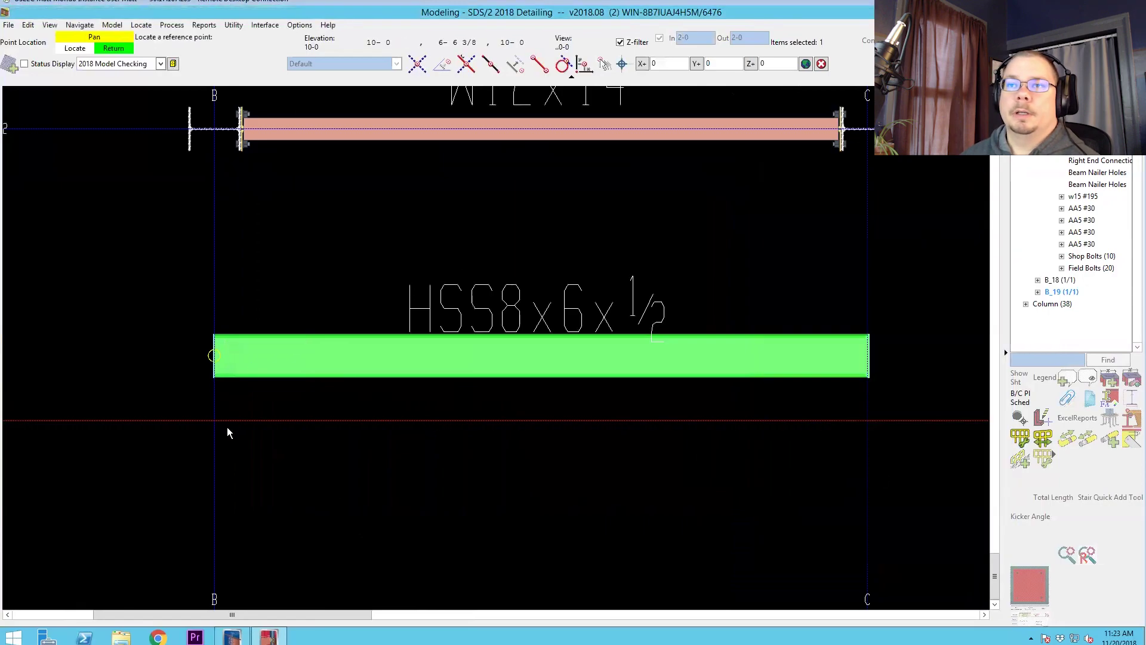
click(218, 433)
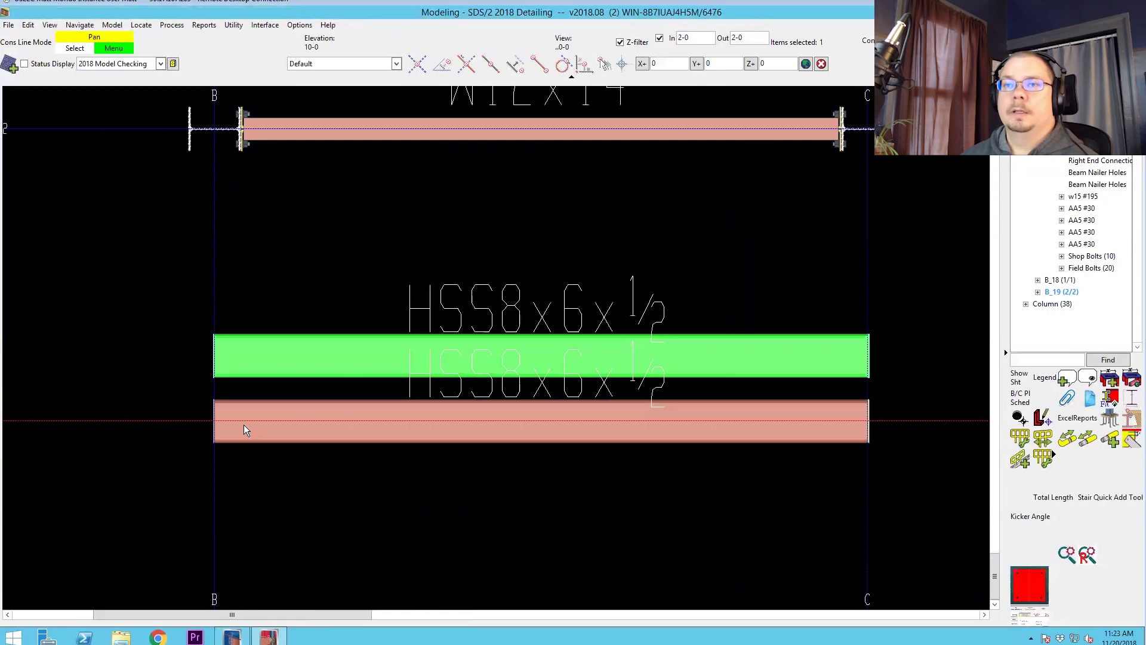
- In an isometric view, edit the HSS Cap Plates of both HSS8x6x1/2 beams together and set their cap thickness to 1/2
scroll(240, 423, up, 3)
click(235, 417)
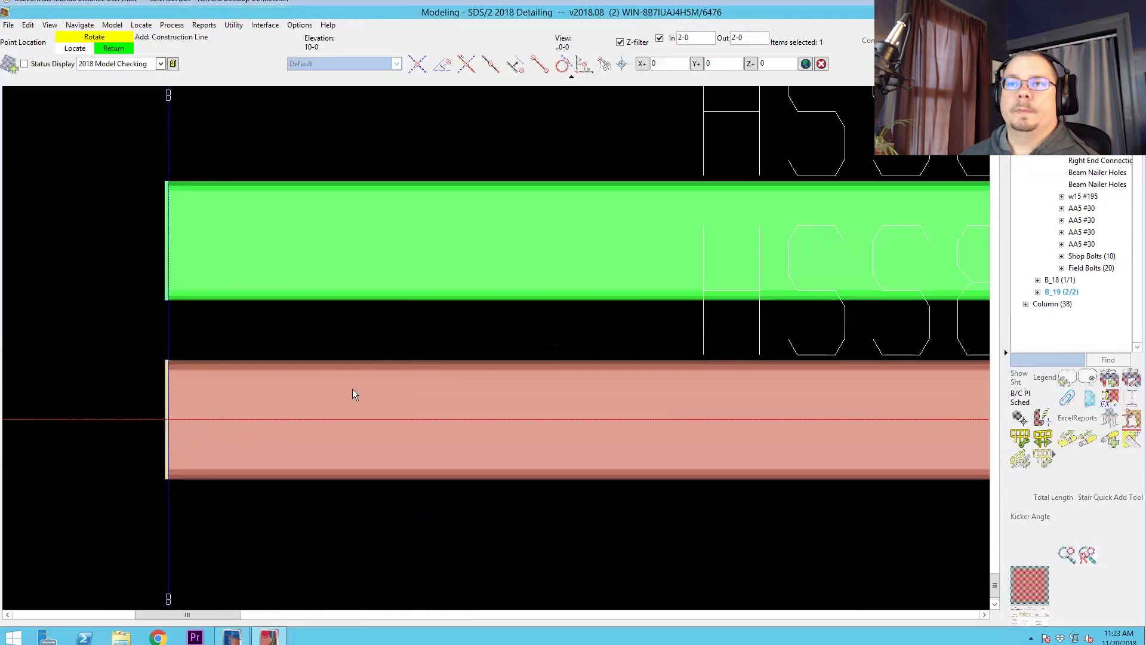
right_click(227, 410)
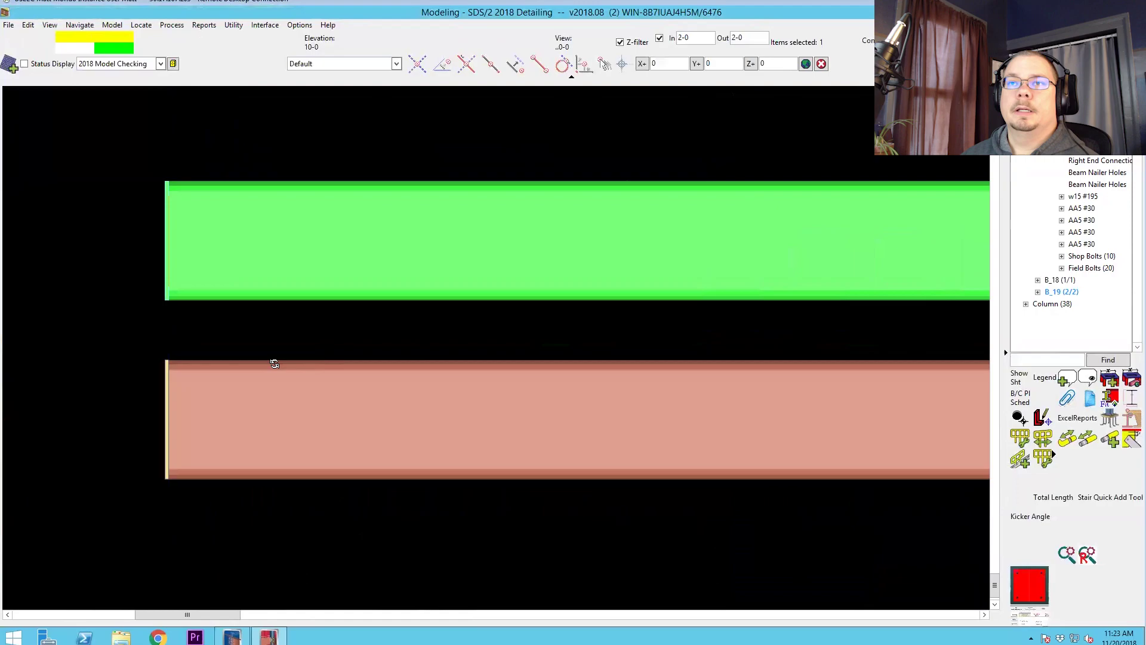
key(i)
click(58, 396)
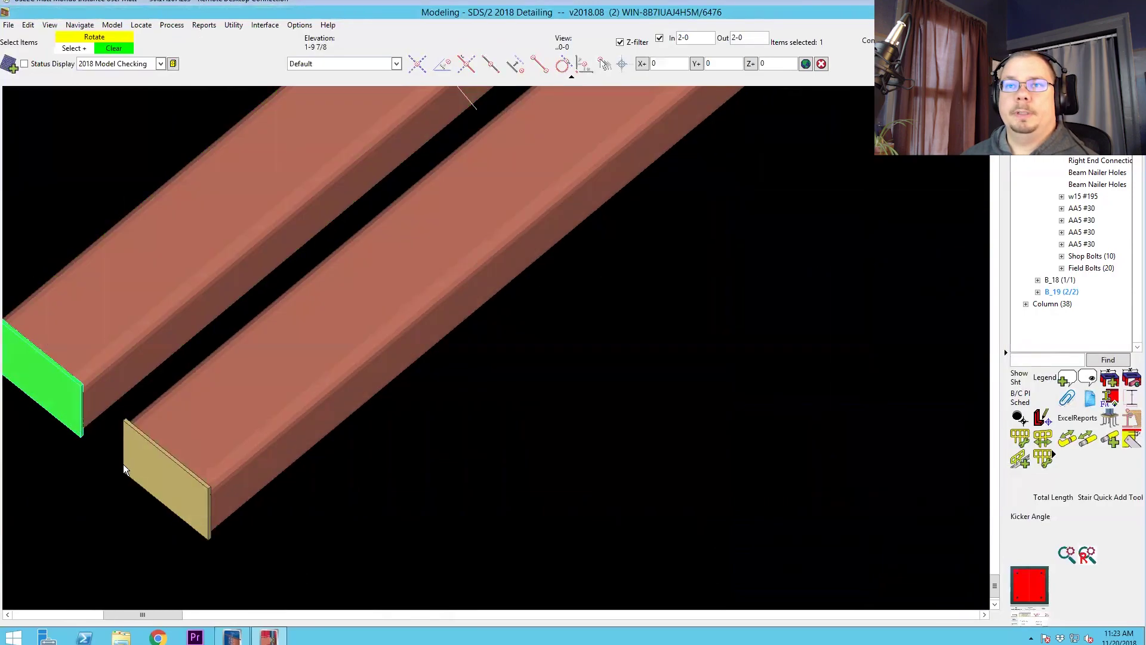
click(139, 464)
right_click(419, 457)
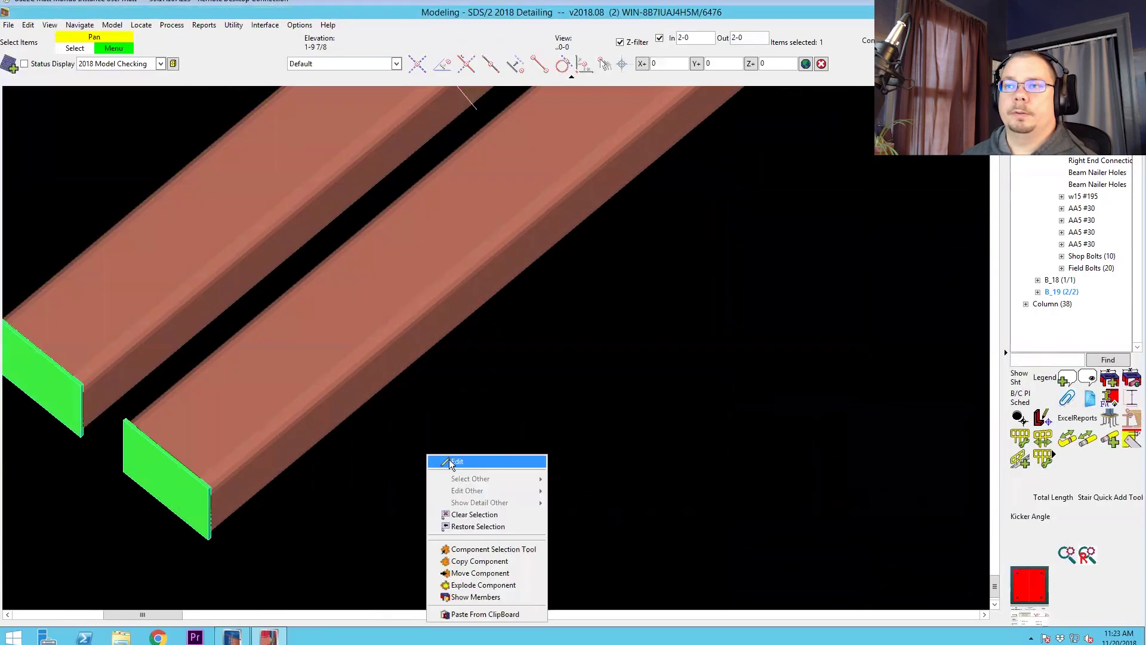
click(449, 460)
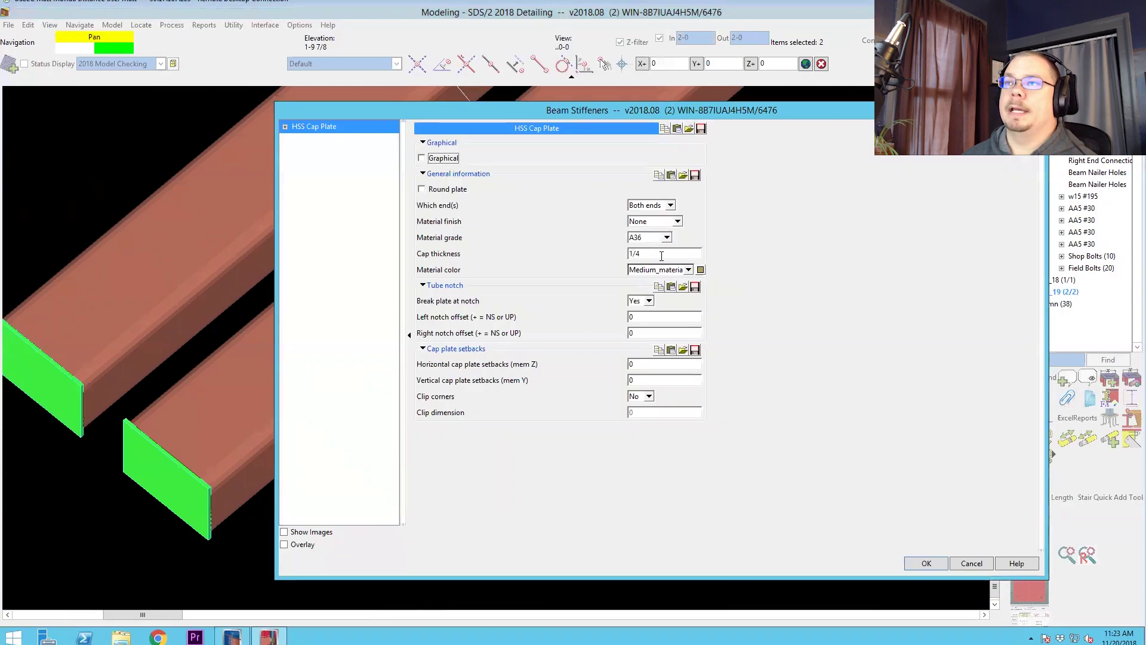
double_click(661, 256)
text(1/2)
key(Return)
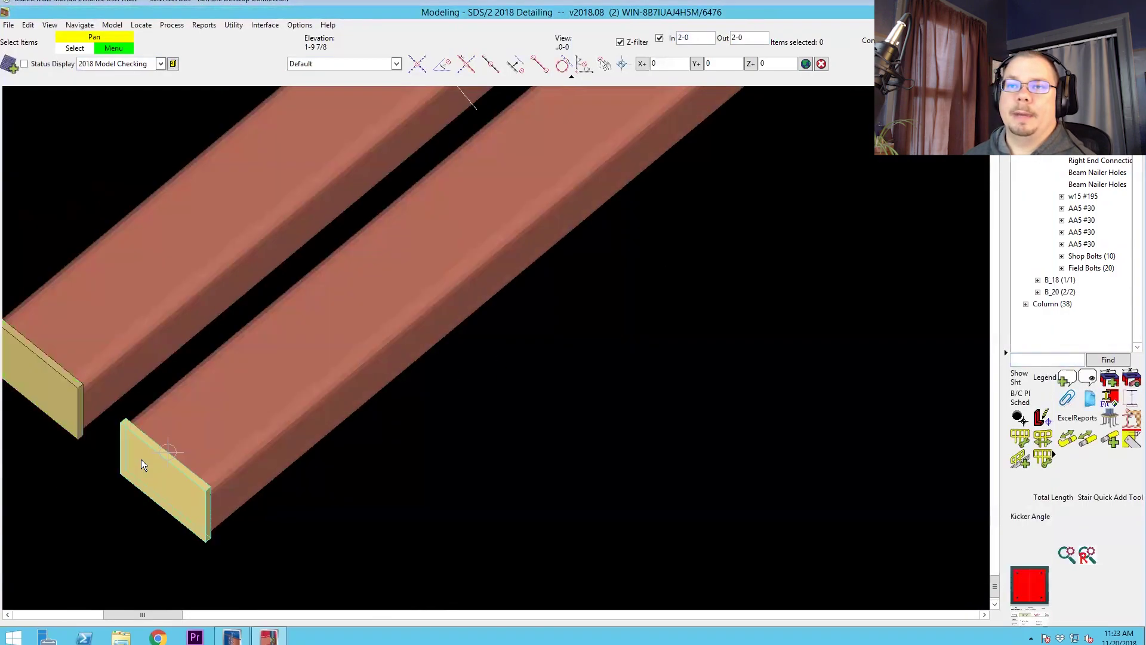
- Make the cap plates on both HSS beams much thicker in one joint edit and compare them at the beam ends
click(141, 464)
ctrl+click(40, 395)
right_click(426, 441)
key(Escape)
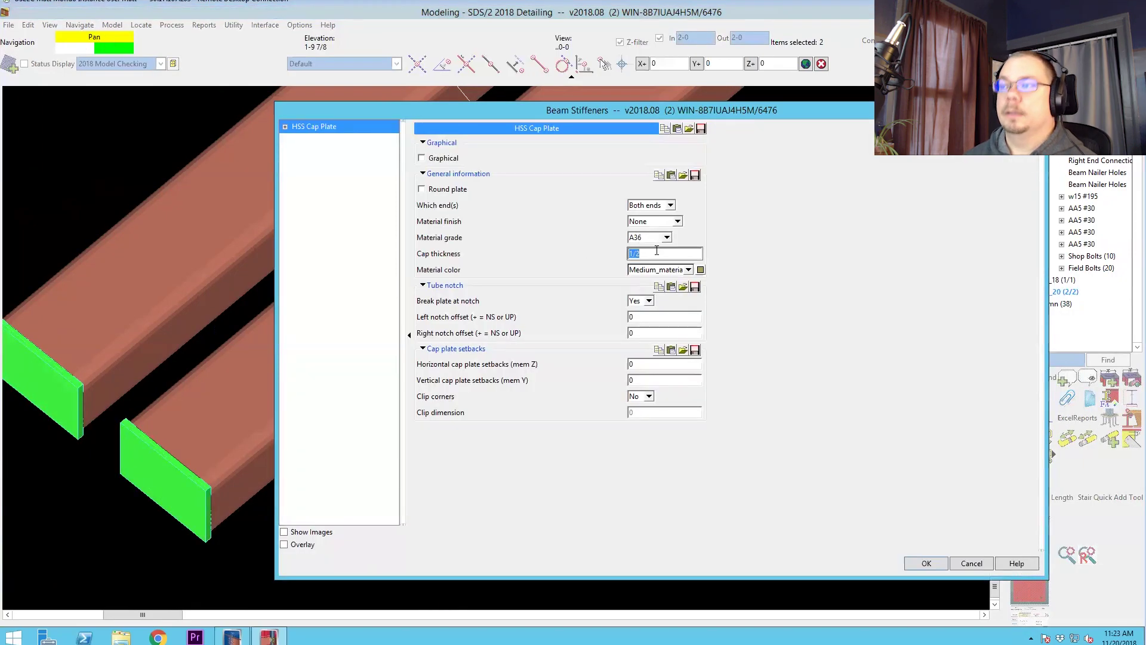
key(Return)
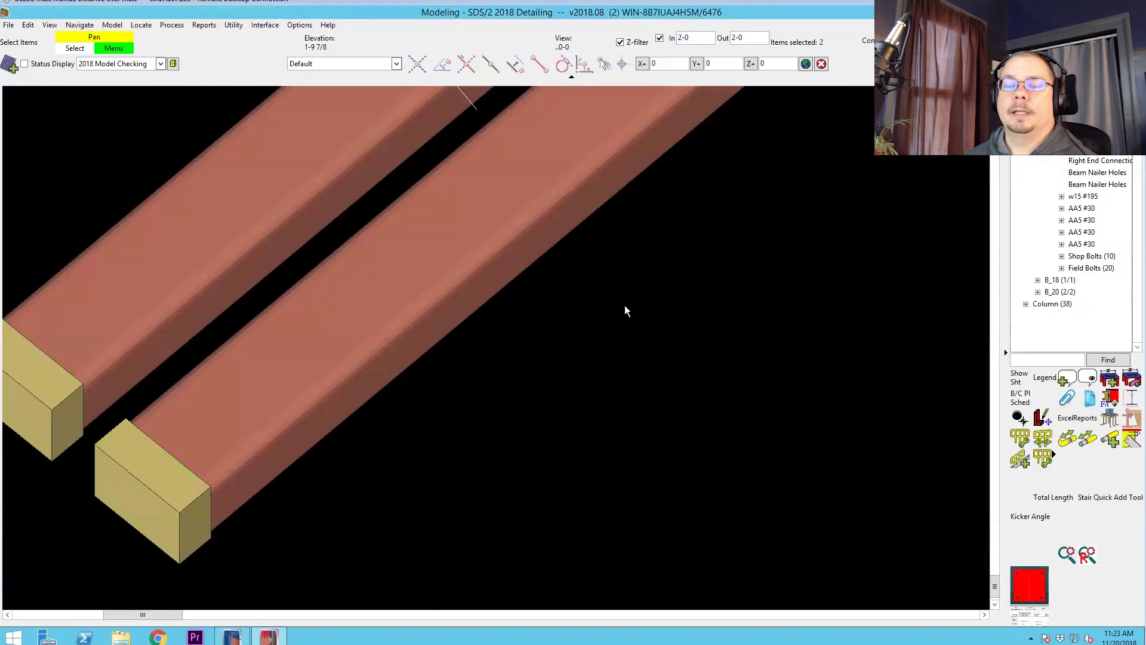
scroll(370, 367, down, 2)
scroll(440, 371, up, 5)
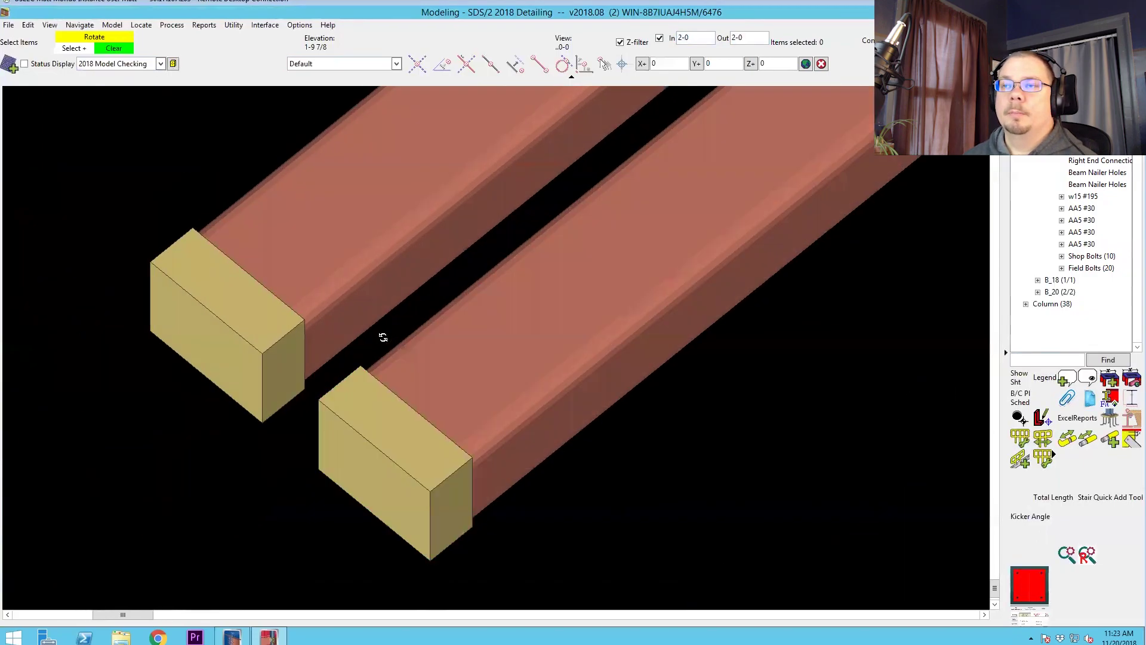
scroll(358, 346, down, 2)
scroll(296, 400, down, 2)
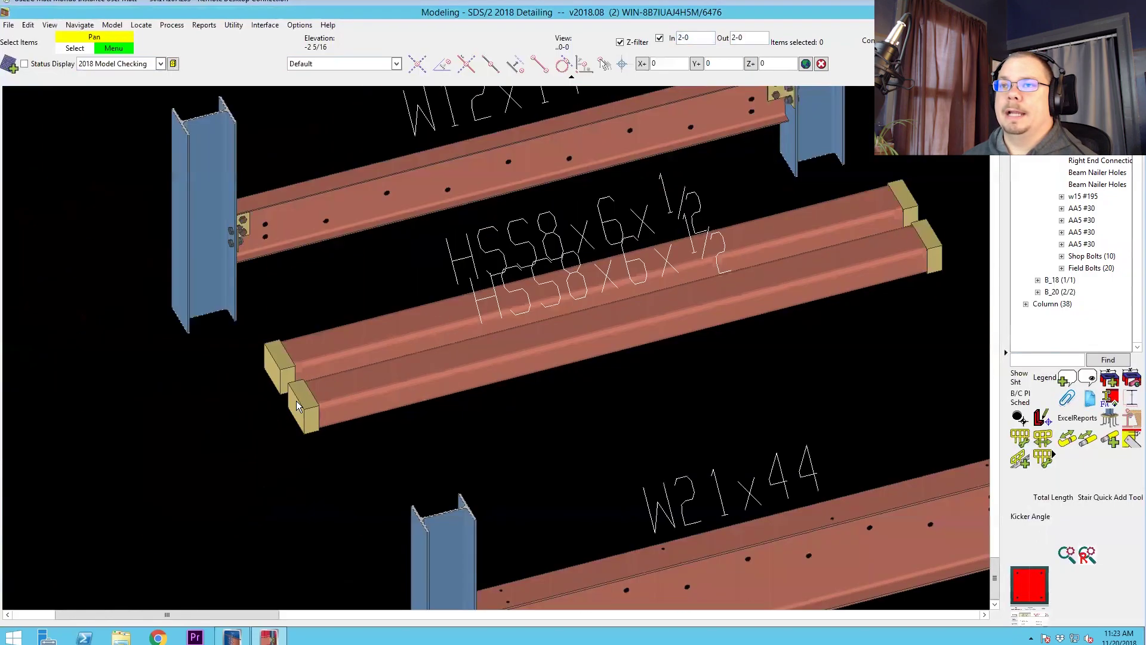
scroll(296, 399, up, 2)
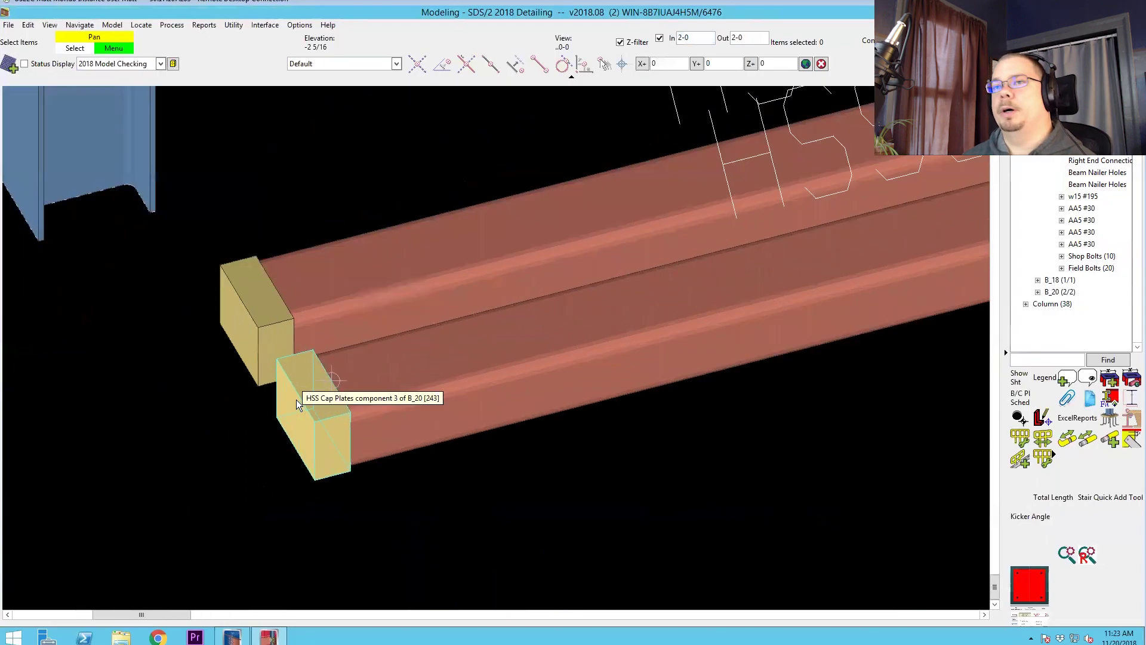
scroll(296, 400, down, 5)
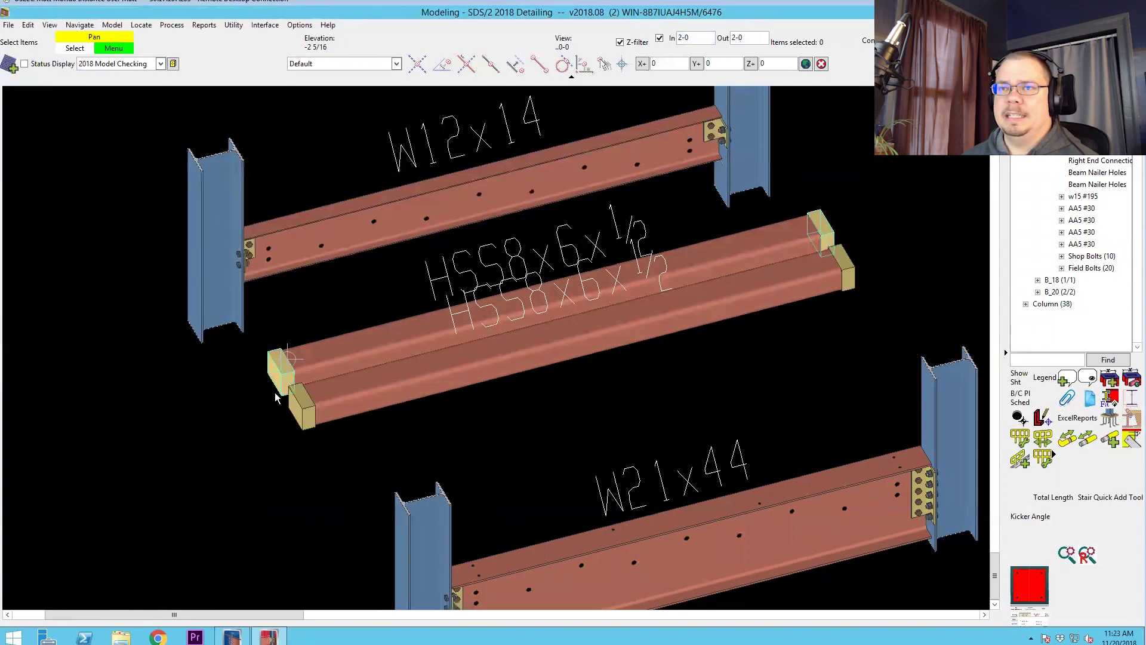
- Edit both HSS Cap Plates components together again and set the cap thickness to 1/2
scroll(277, 377, up, 3)
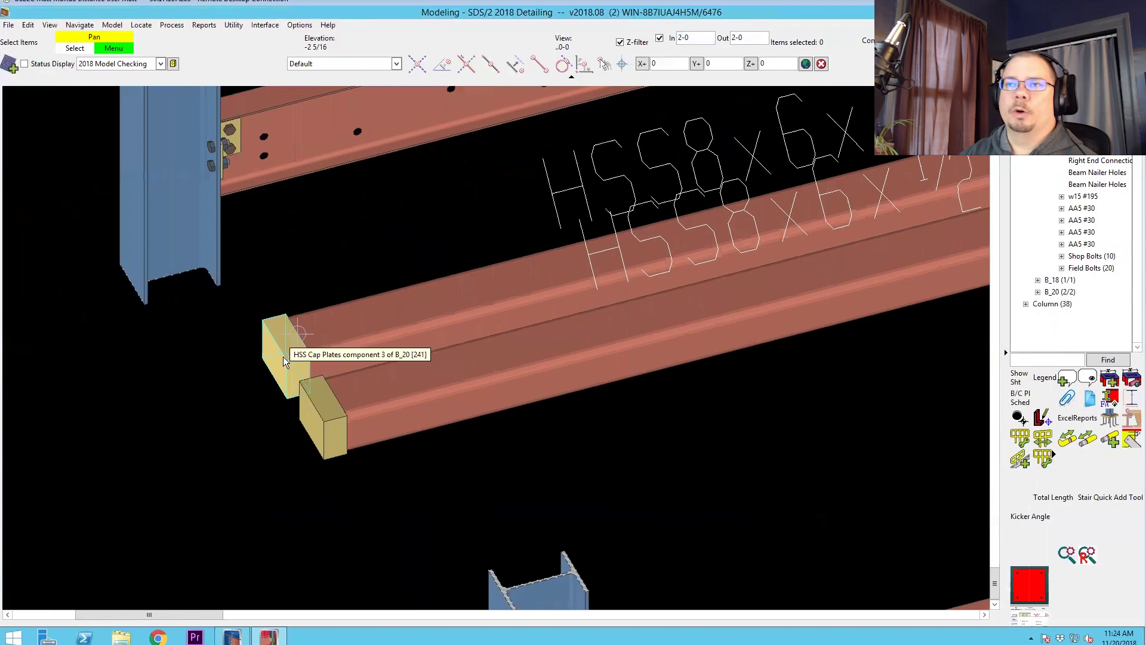
click(283, 356)
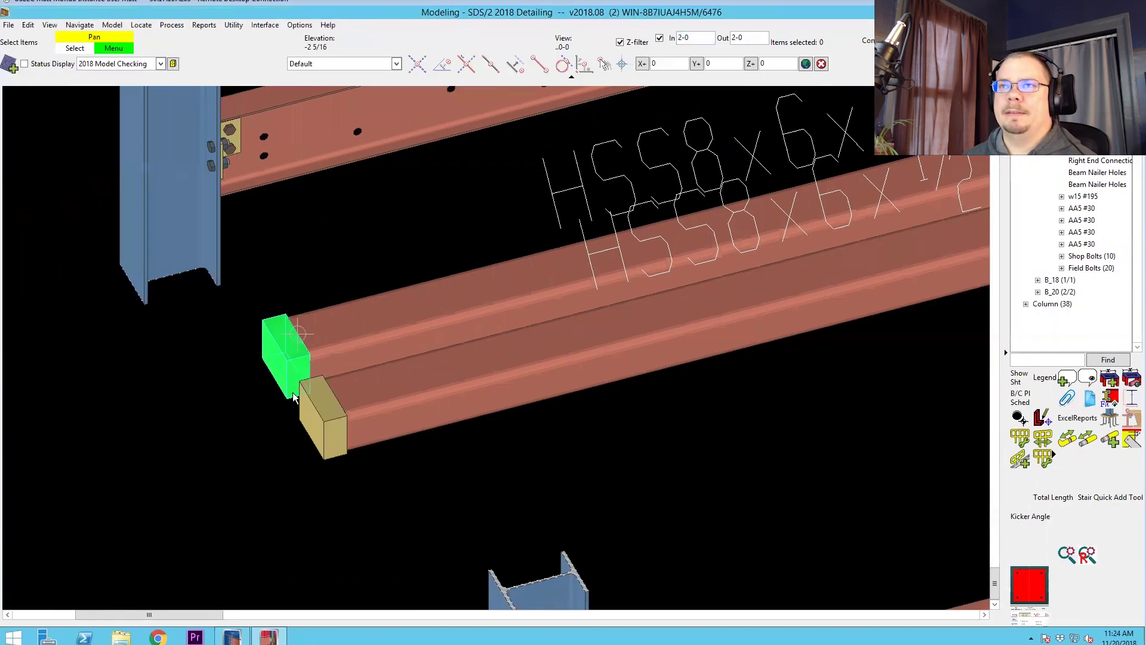
shift+click(318, 421)
right_click(358, 283)
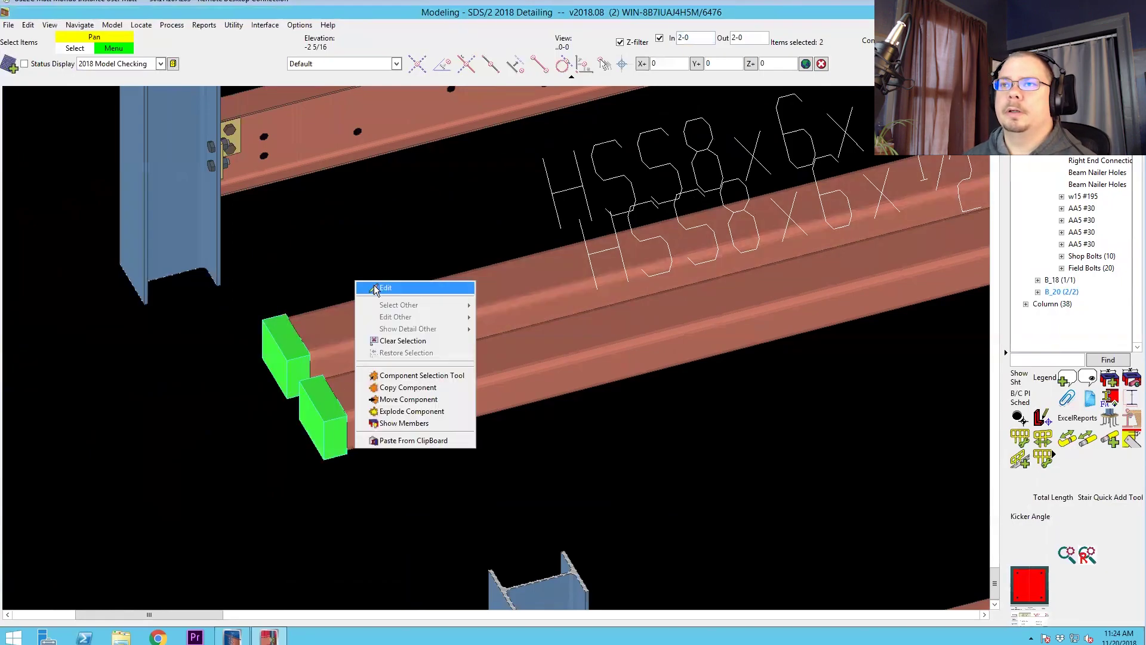
click(374, 285)
double_click(650, 254)
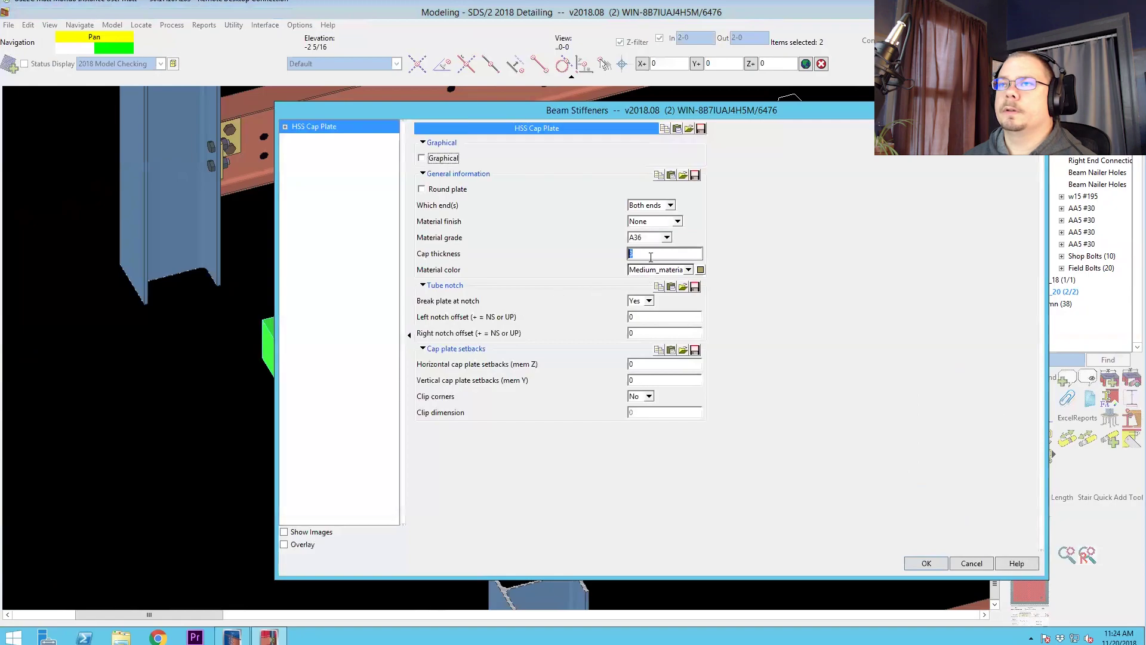
text(1/2)
key(Return)
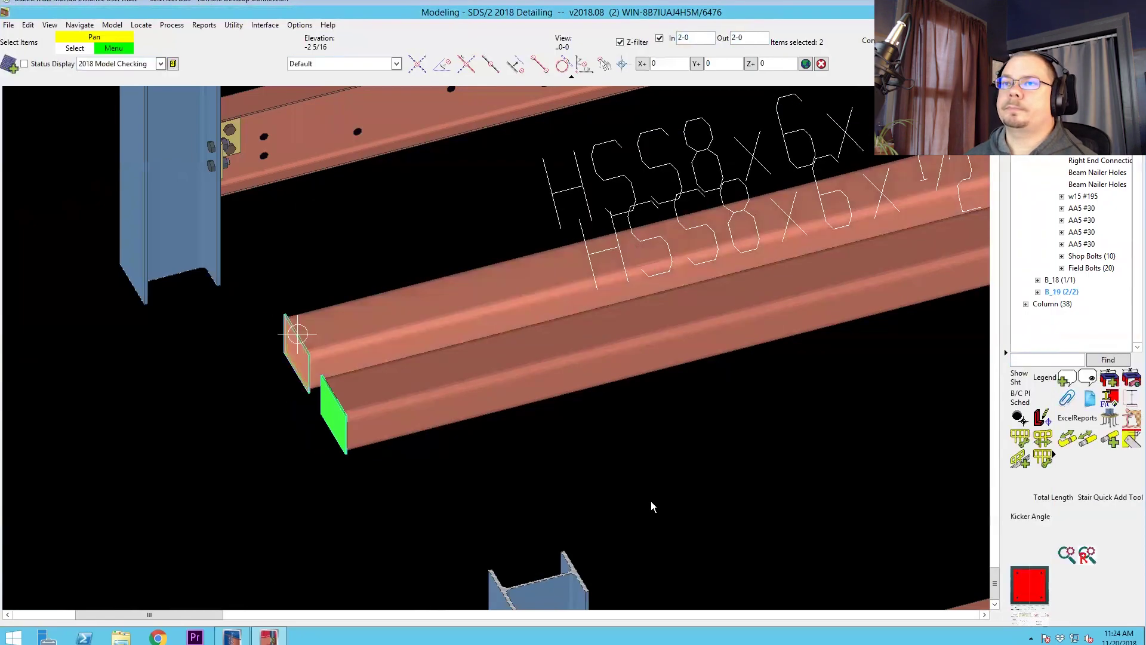
- Add a Beam Stiffeners - Beam component to the W21x44 beam
scroll(602, 474, down, 3)
scroll(382, 367, up, 5)
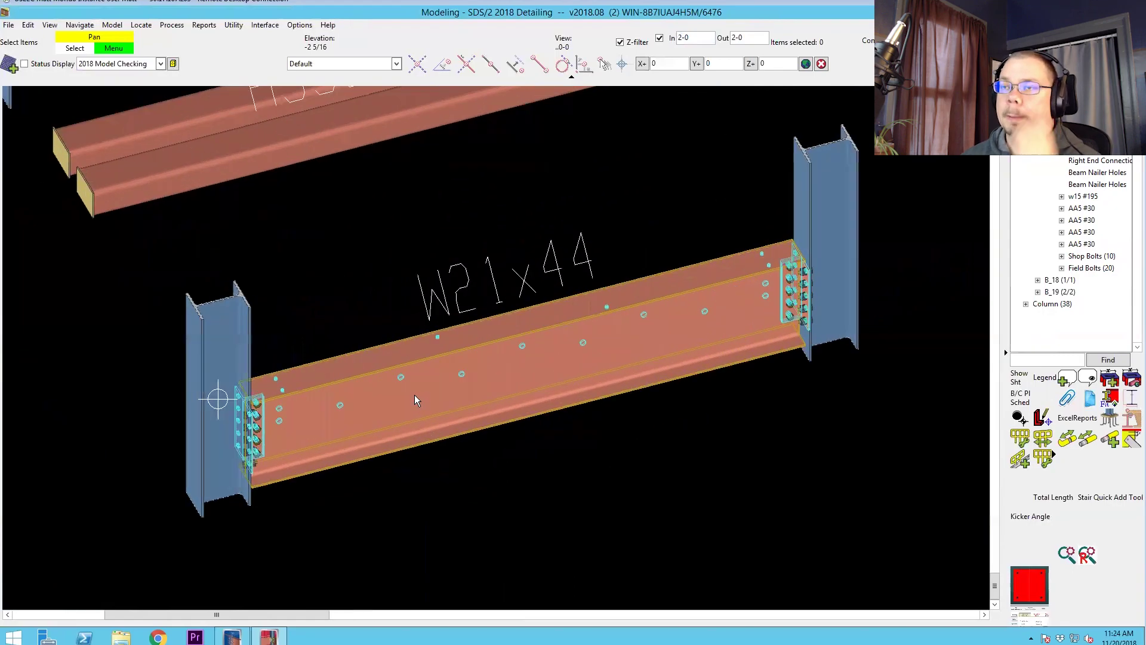
click(416, 398)
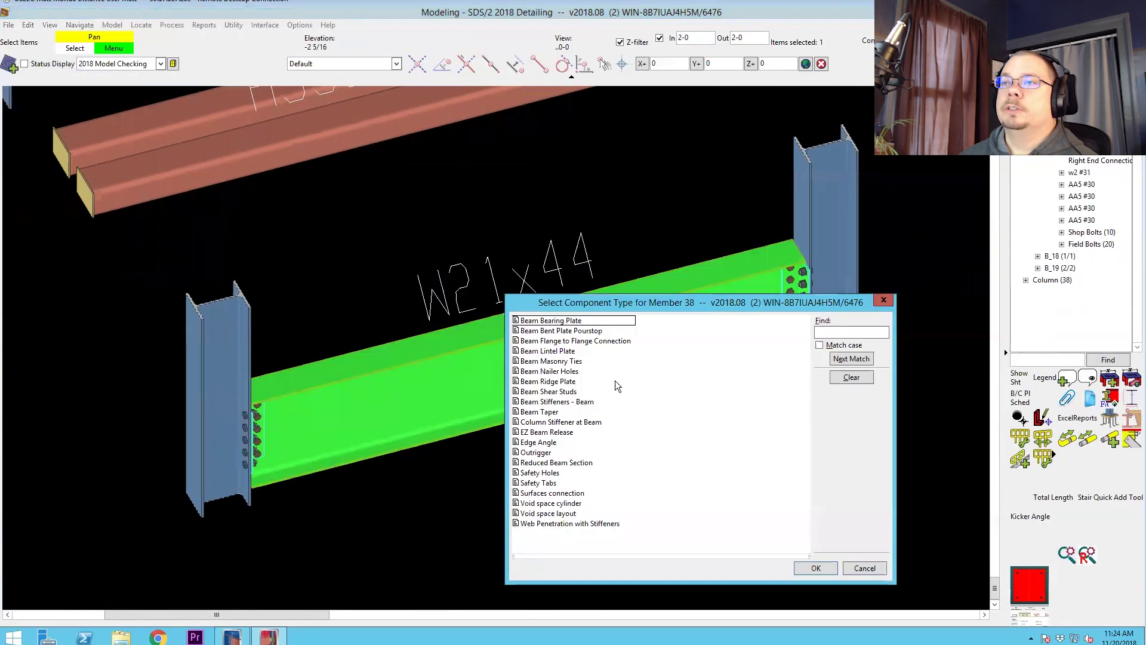
double_click(542, 402)
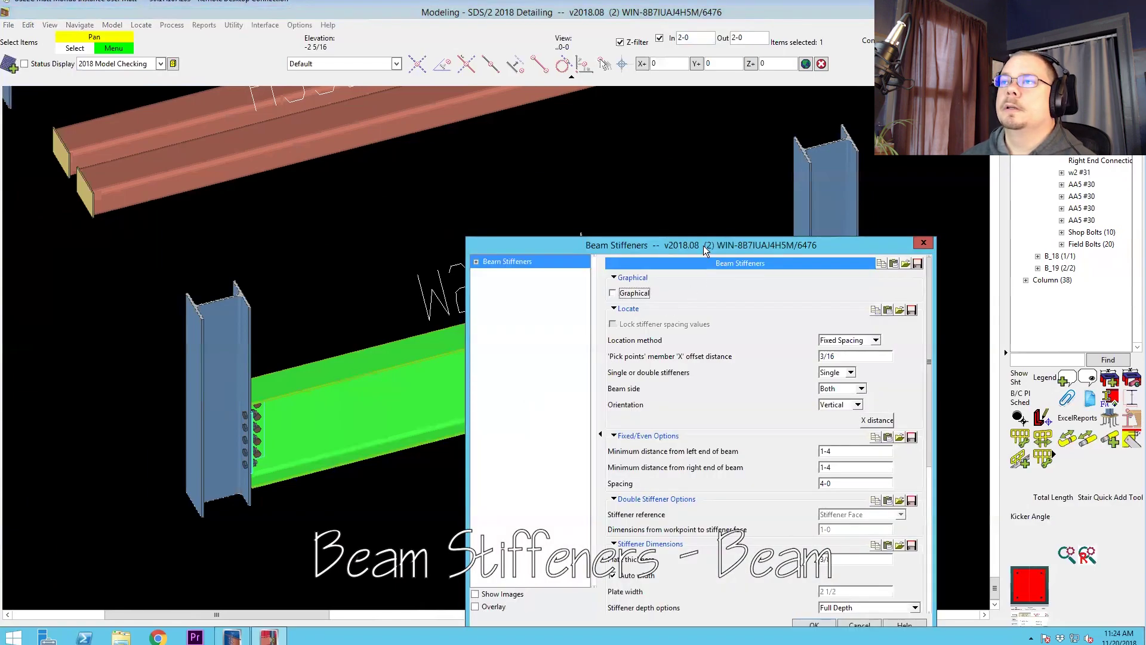
- Enlarge the Beam Stiffeners settings window and set the stiffener spacing to 1-6
drag(701, 244, 394, 82)
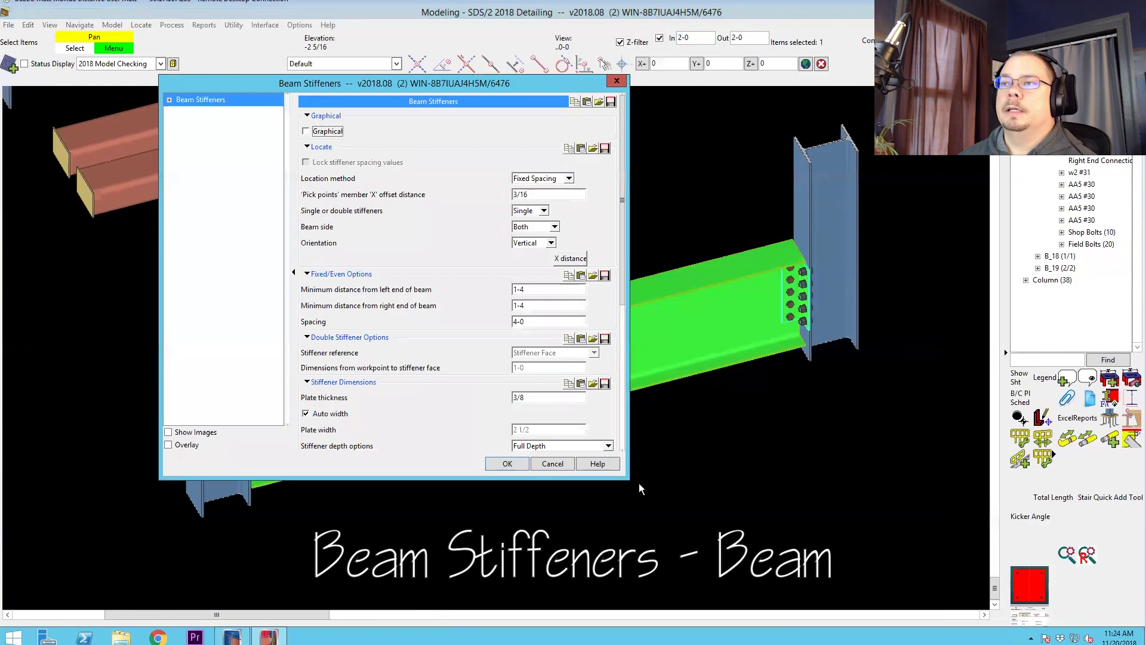
drag(629, 478, 808, 545)
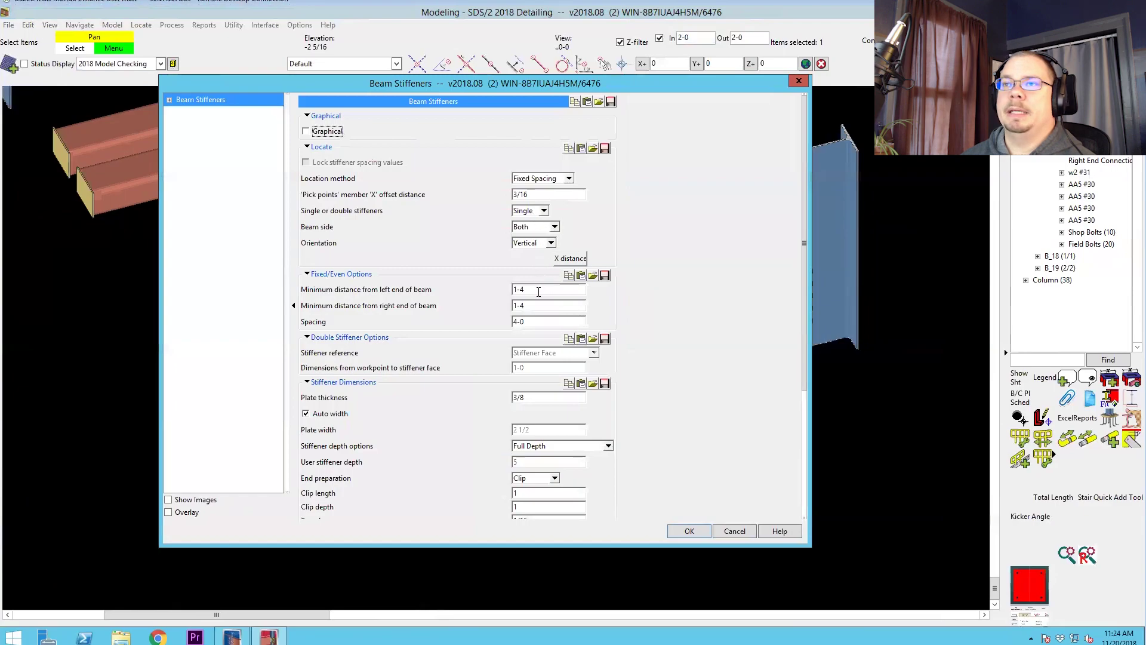
double_click(533, 322)
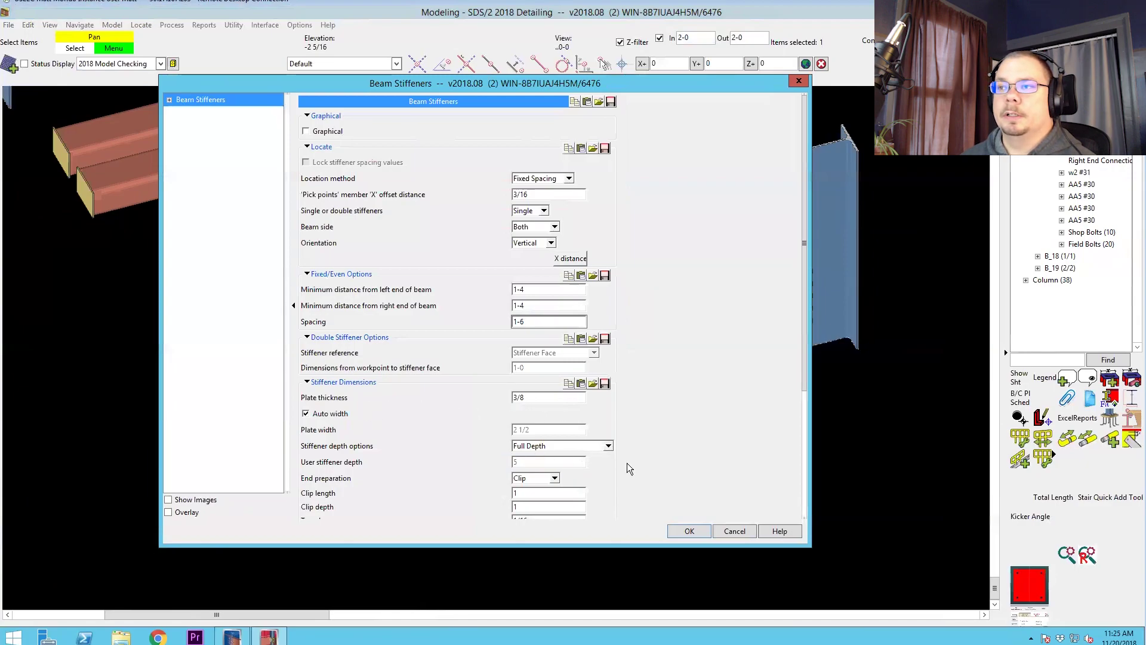
- Apply the Beam Stiffeners to the W21x44 beam and examine the clipped lower corner of a stiffener
key(Return)
click(602, 476)
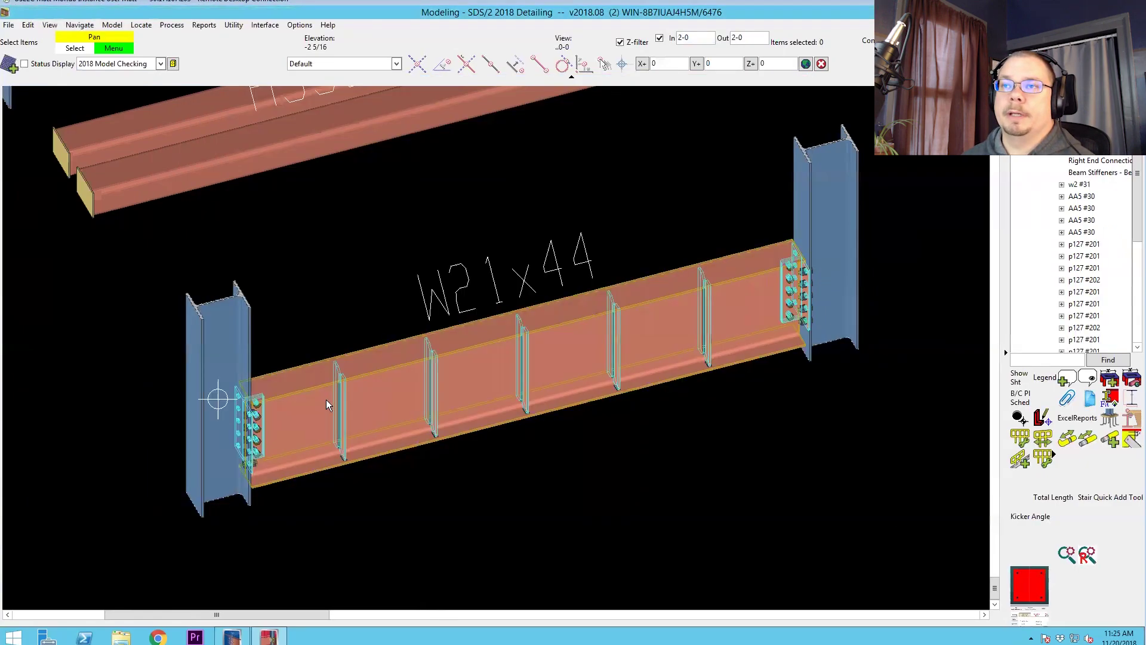
scroll(215, 397, up, 3)
middle_drag(77, 402, 373, 488)
scroll(348, 425, up, 5)
scroll(350, 427, up, 4)
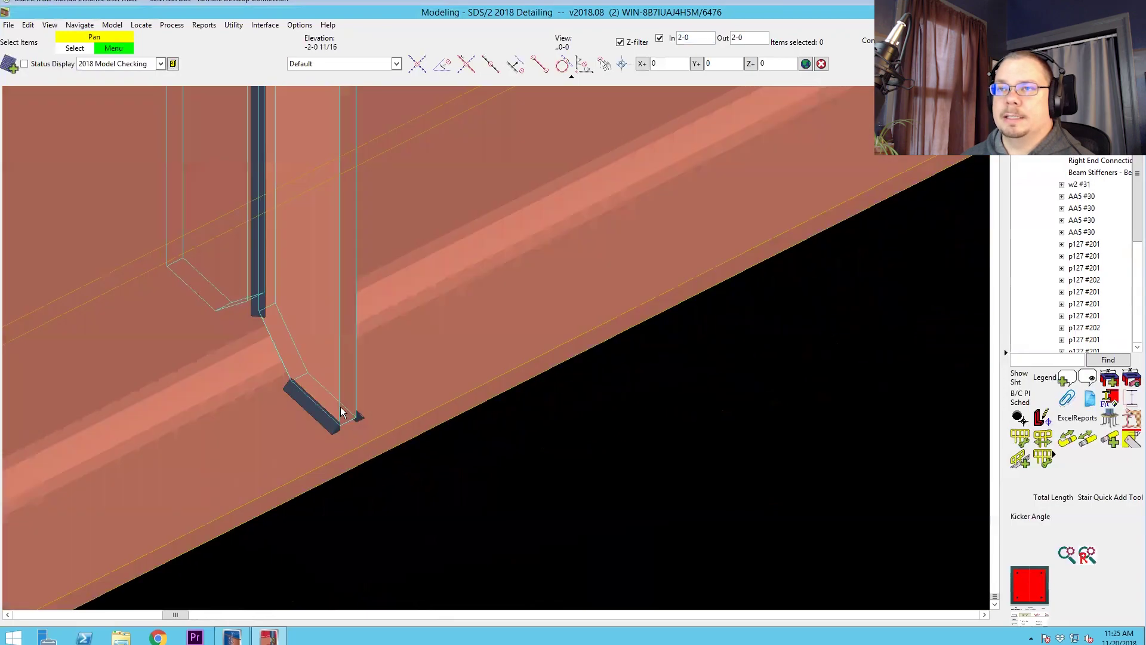
click(343, 412)
- Edit the Beam Stiffeners component and set the stiffener plate width to 4
scroll(338, 382, down, 5)
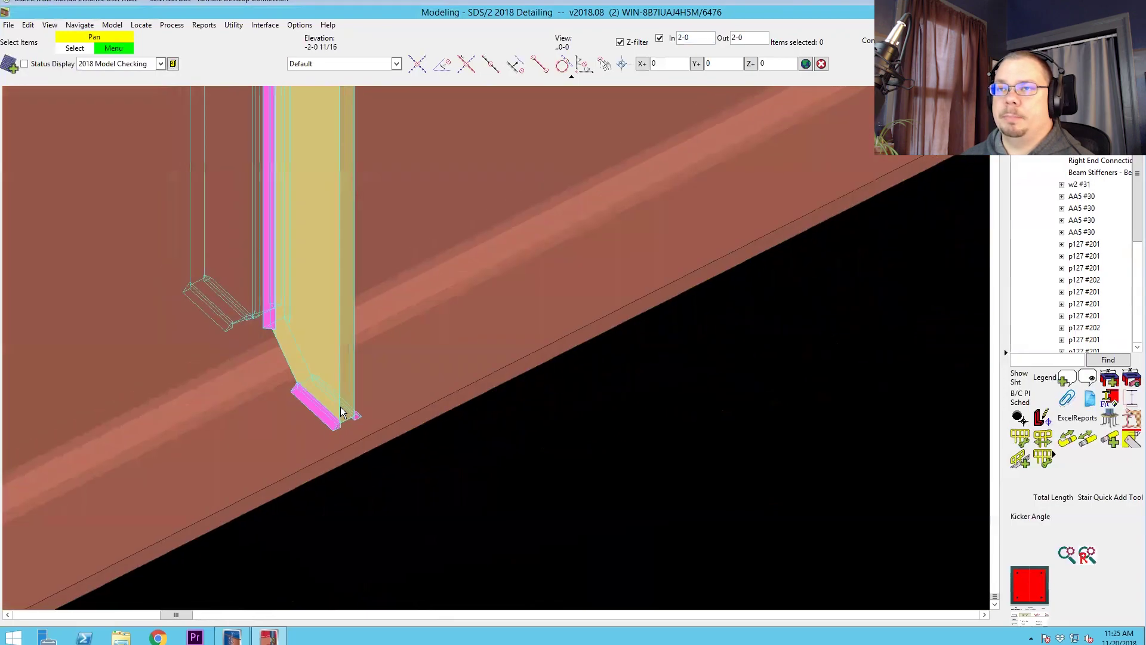
double_click(336, 335)
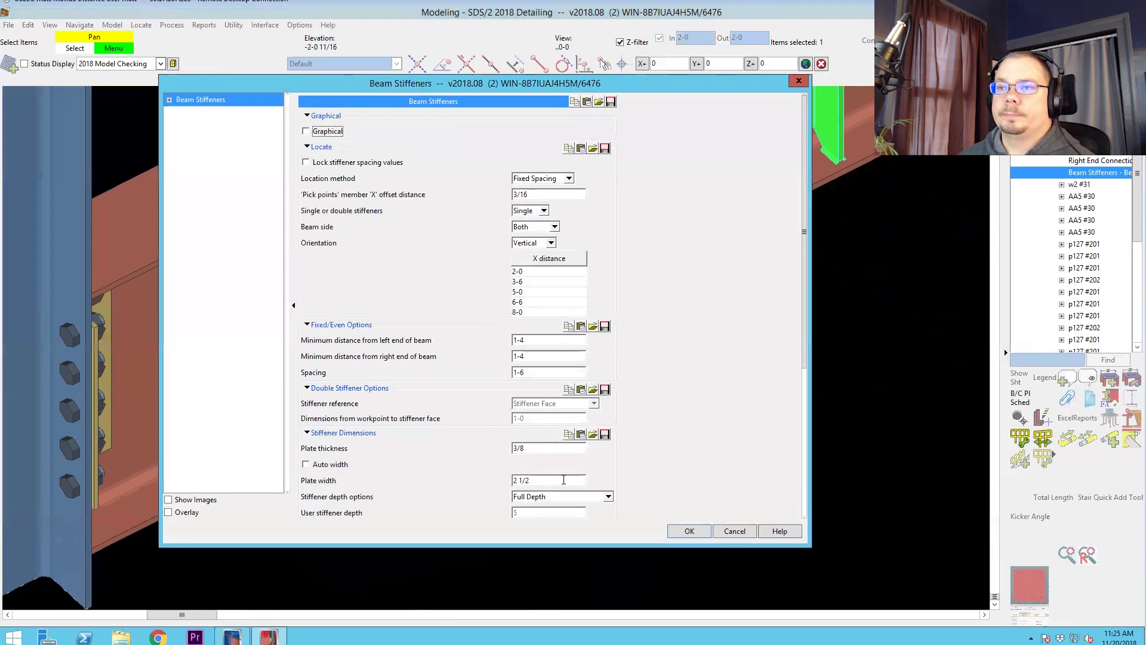
double_click(563, 480)
key(Return)
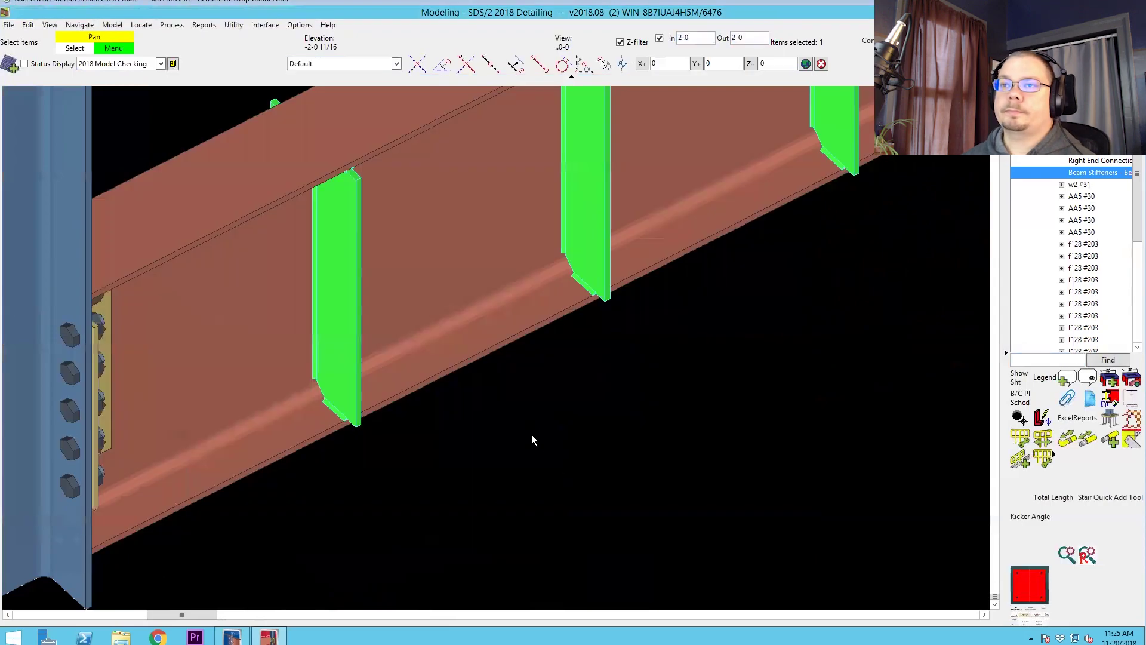
- Edit the Beam Stiffeners component on the W21x44 beam and set the stiffener spacing to 2-0
scroll(334, 335, up, 5)
shift+middle_drag(351, 306, 318, 275)
double_click(317, 274)
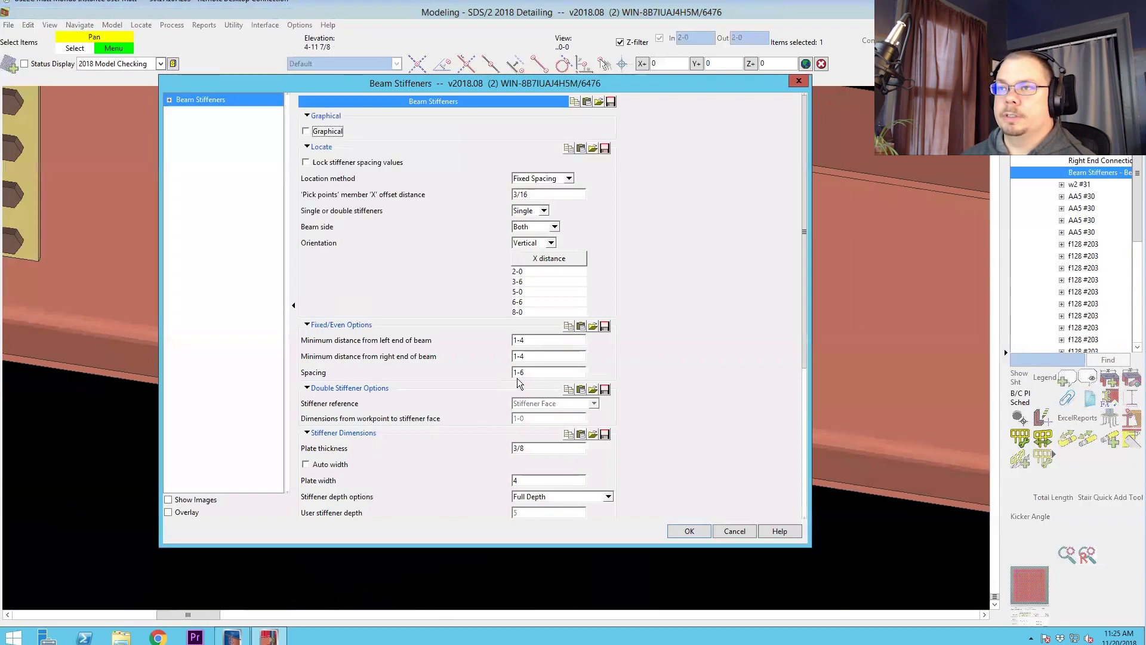
click(545, 370)
key(Return)
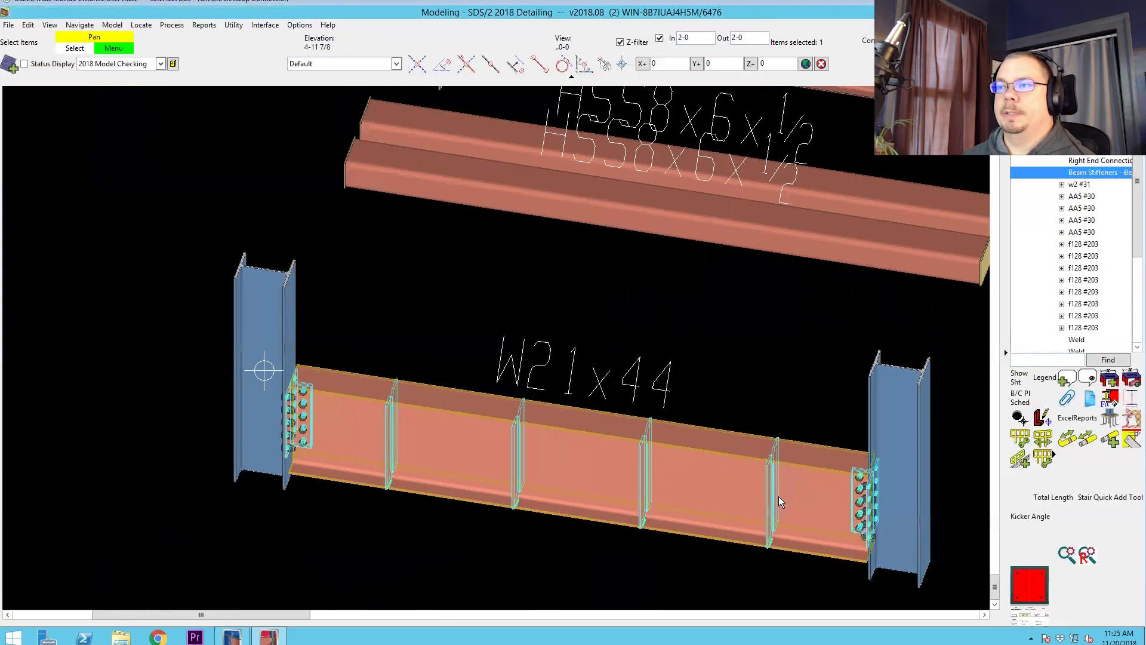
- Review the X distance and spacing values in the Beam Stiffeners settings
double_click(768, 493)
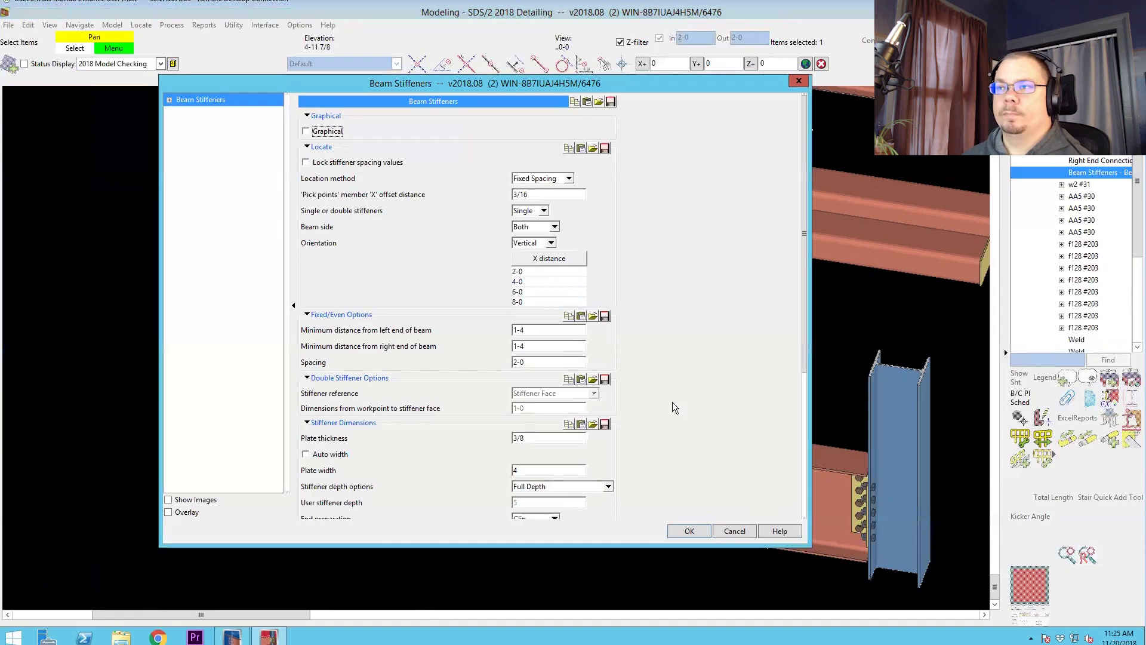
key(Return)
scroll(498, 399, down, 3)
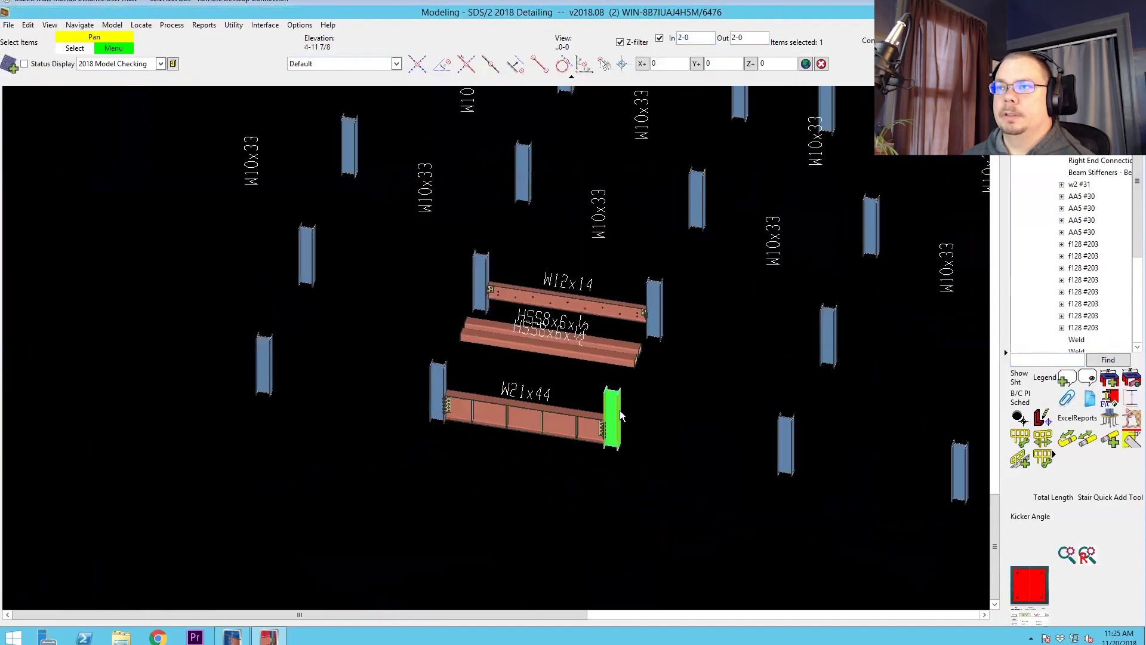
- Delete the column at the right end of the W21x44 beam
scroll(585, 413, up, 2)
scroll(583, 414, up, 2)
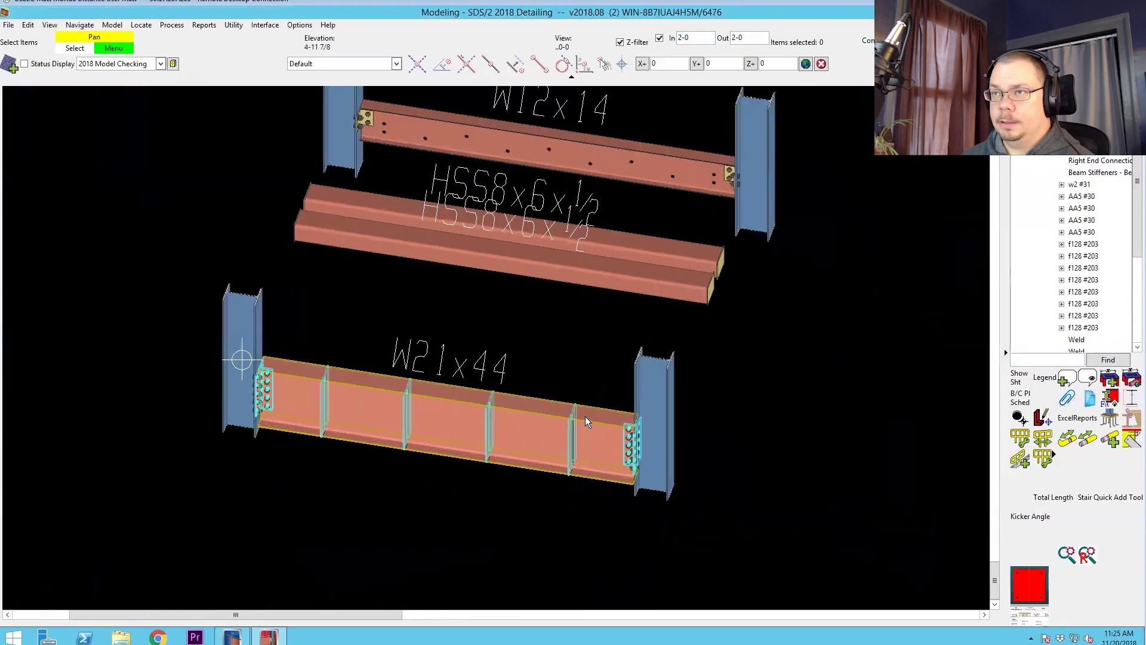
click(646, 390)
key(Delete)
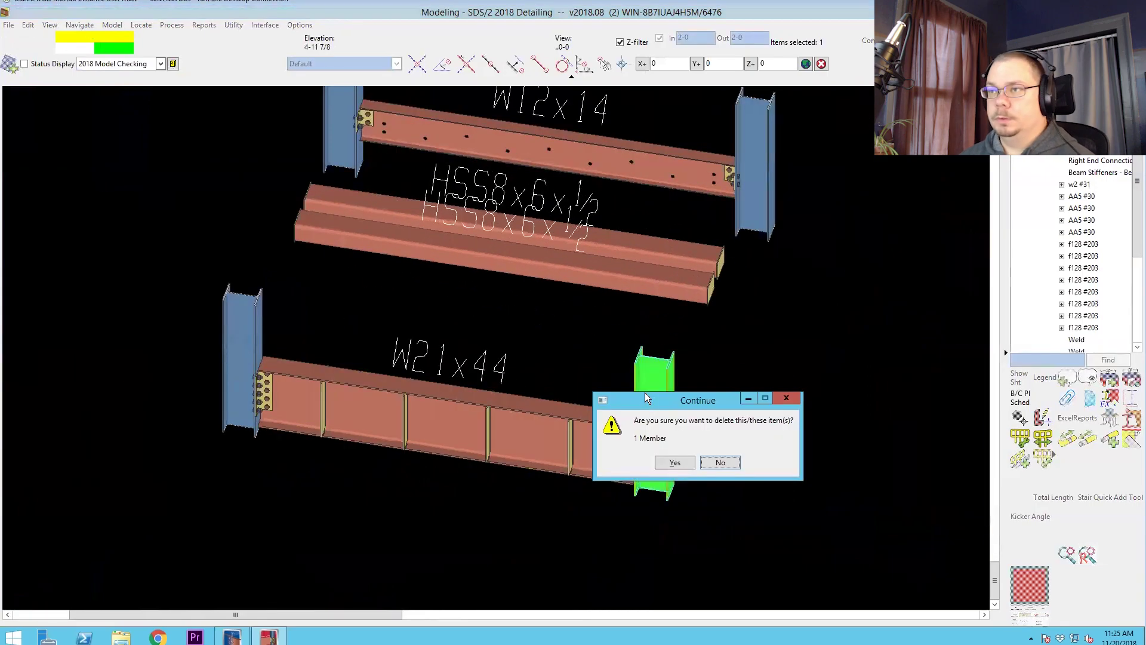
key(Return)
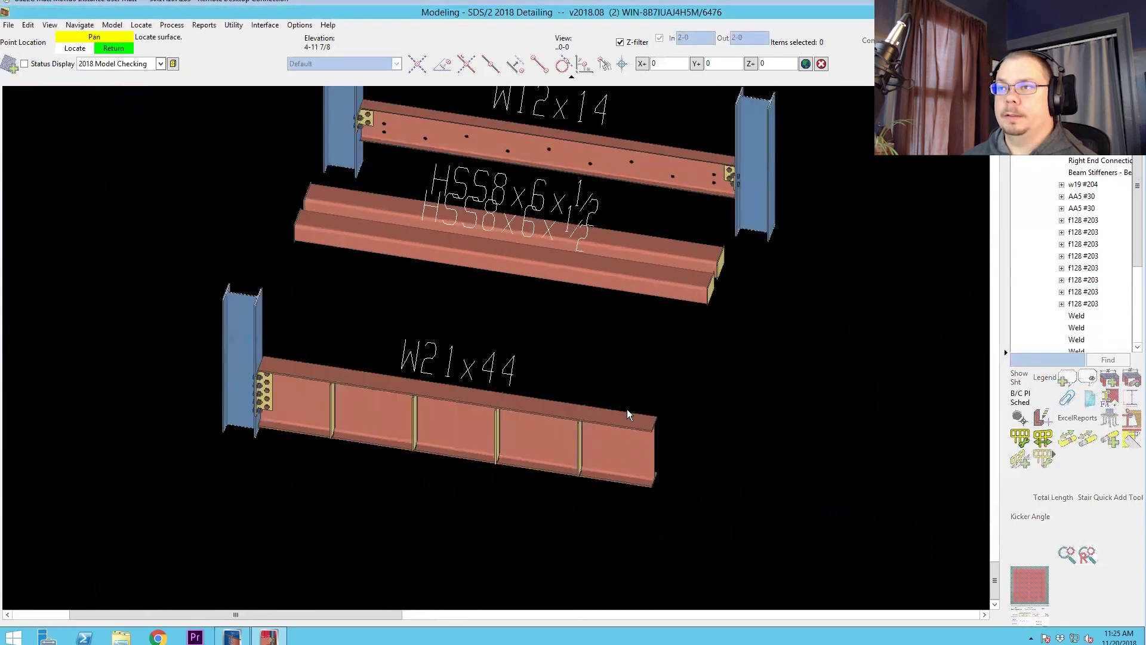
- In the plan view, stretch the W21x44 beam's right end 5-0 from gridline C to C.5, with Z-filtering temporarily off
click(618, 414)
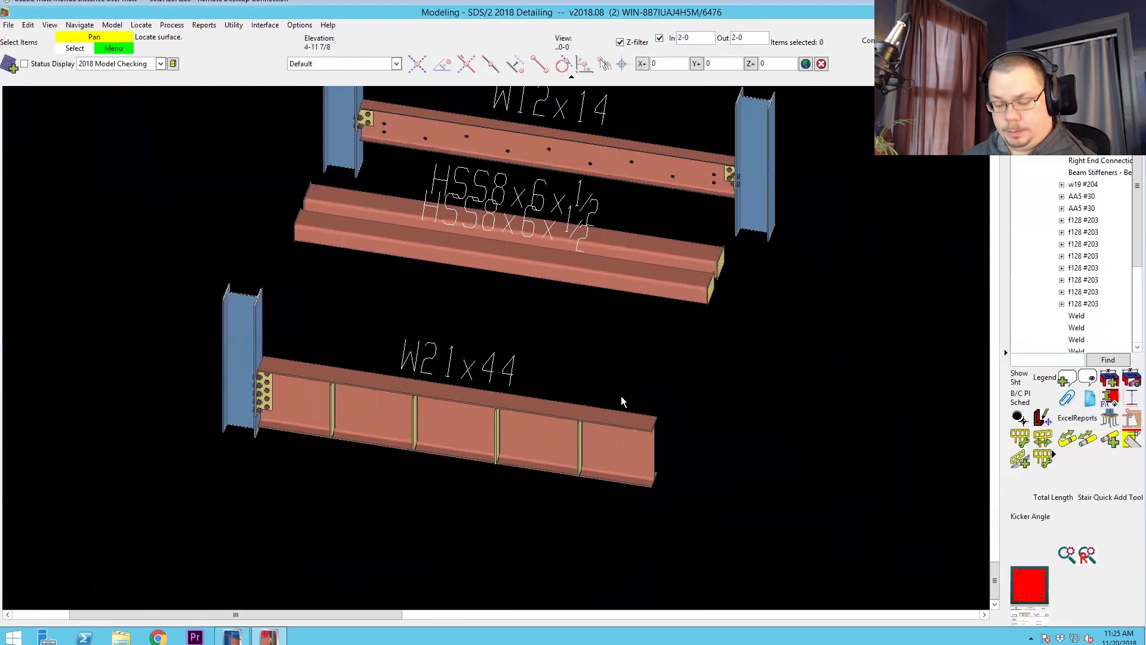
click(598, 414)
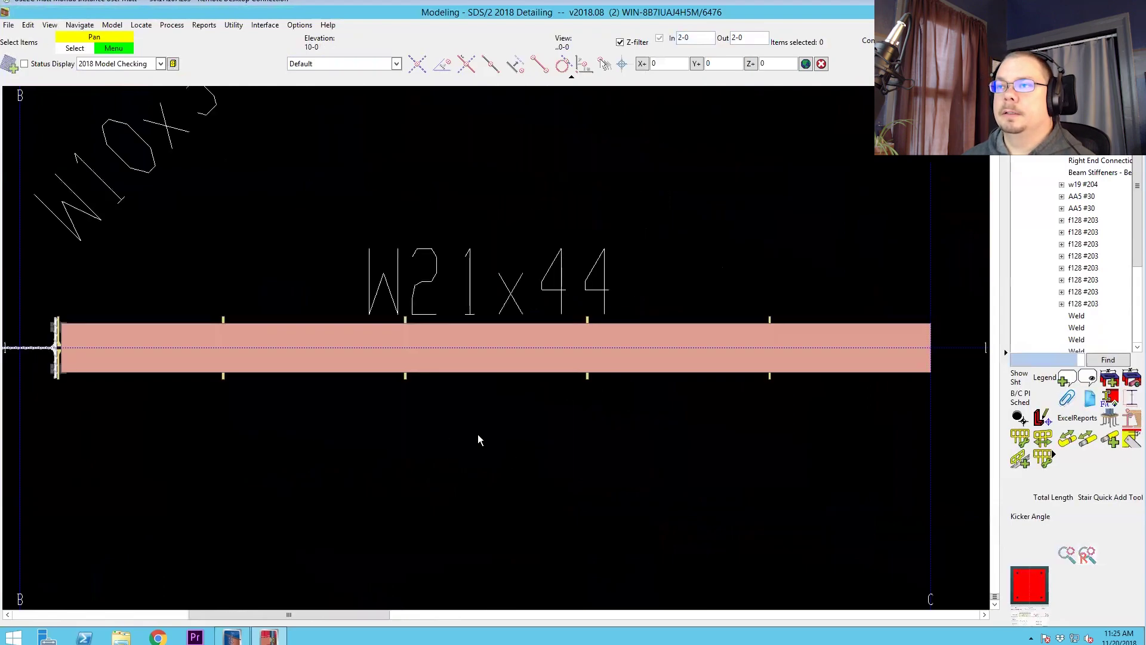
scroll(478, 435, down, 3)
scroll(537, 388, up, 2)
right_click(608, 384)
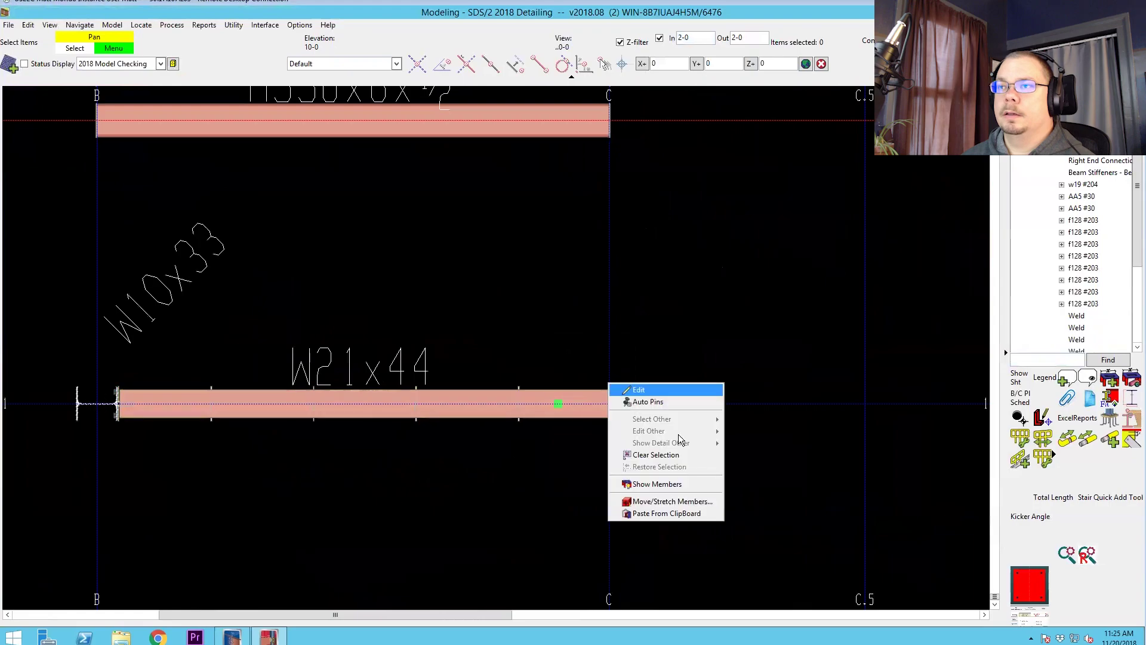
click(672, 502)
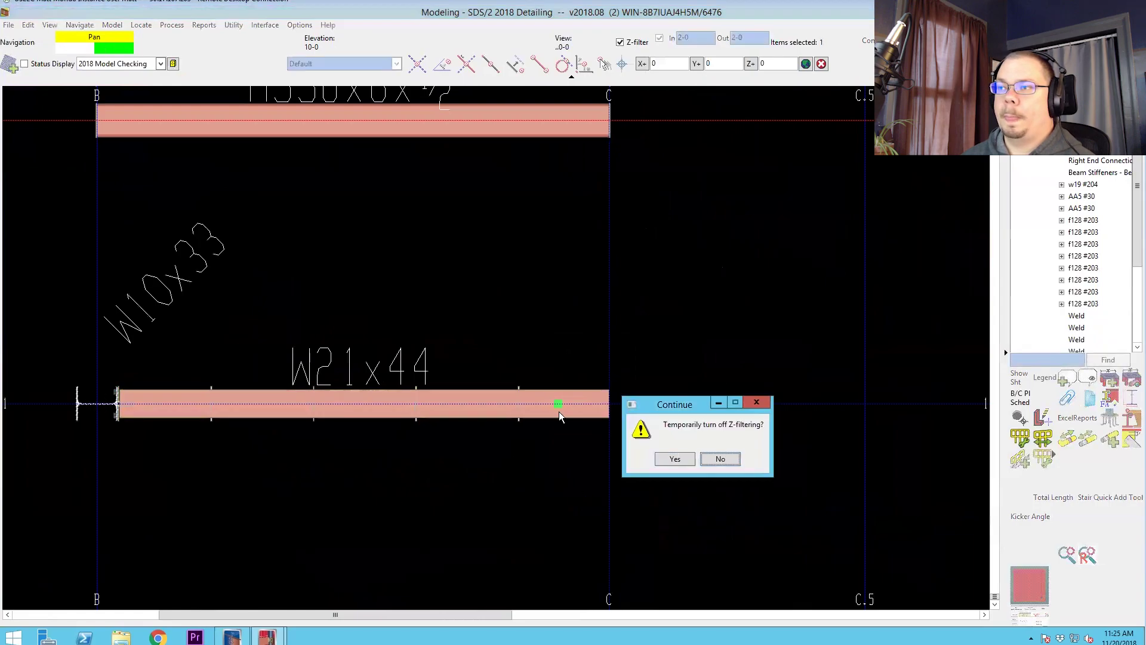
click(675, 460)
click(608, 405)
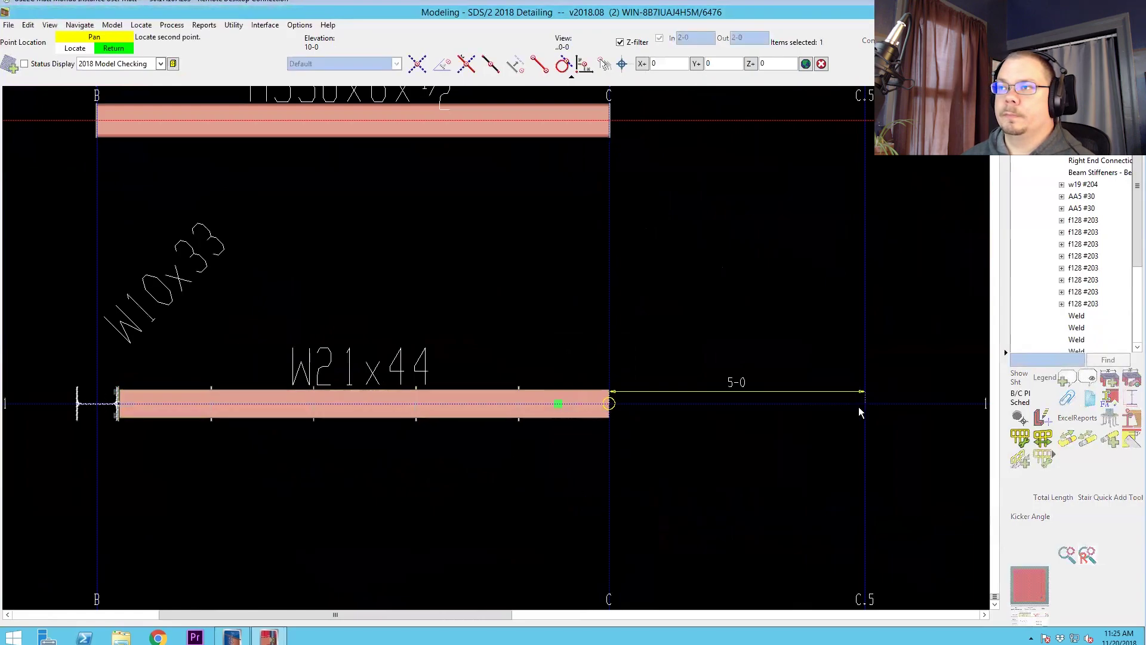
click(860, 406)
click(688, 328)
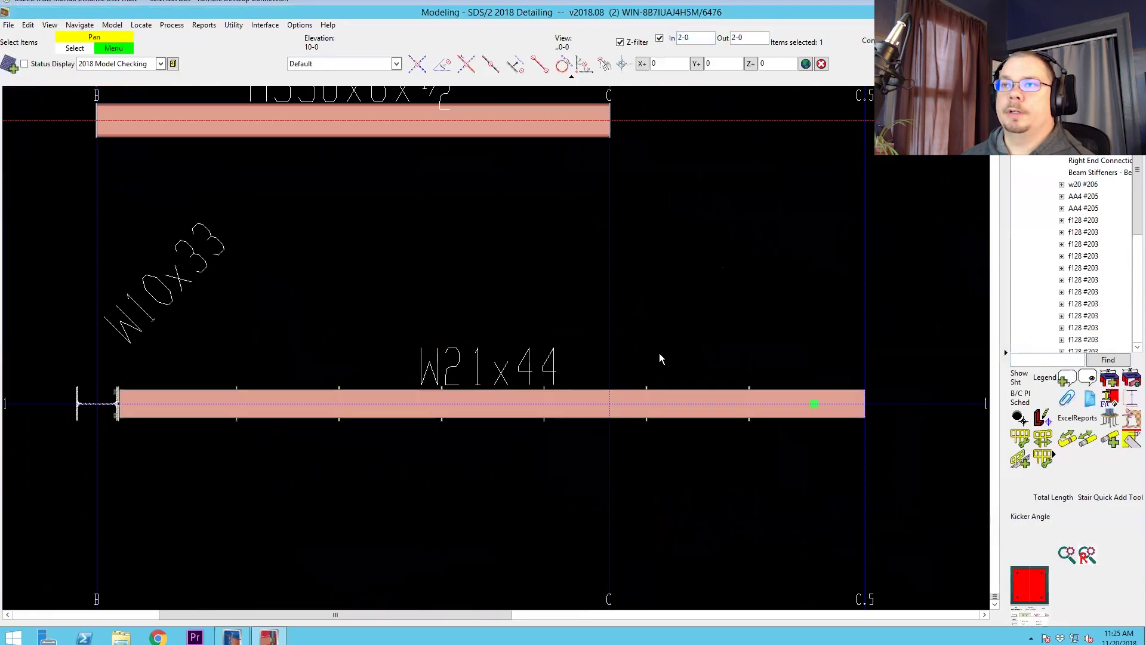
- Edit the W21x44 beam and set the right end's input minus dimension to -5-0
scroll(647, 399, up, 2)
middle_drag(620, 418, 449, 386)
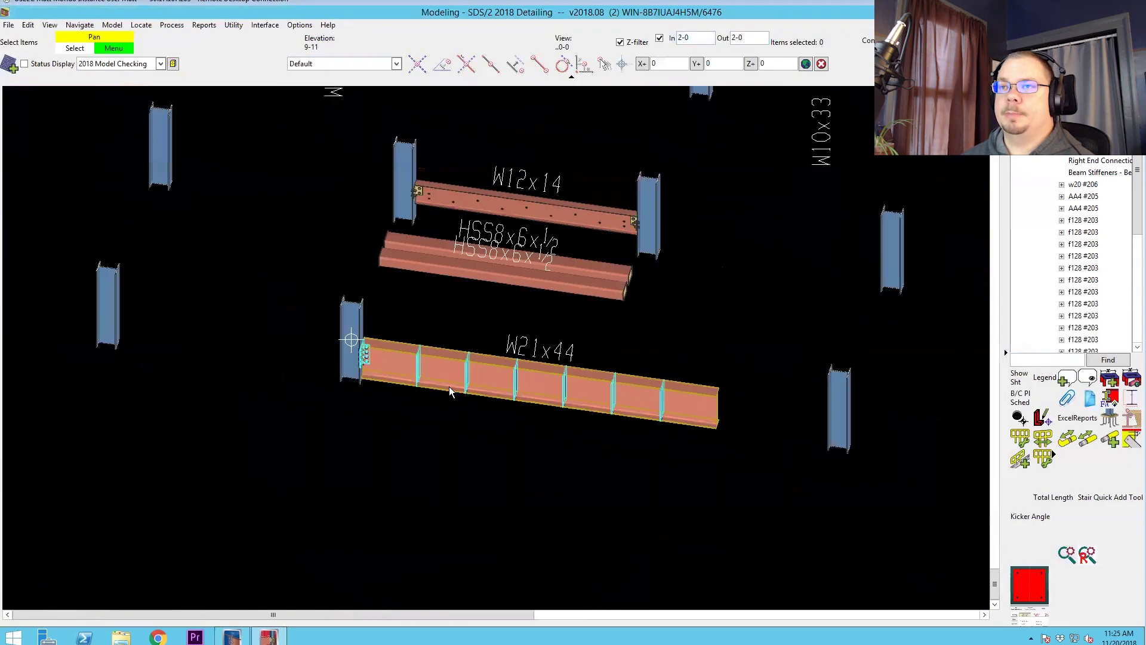
scroll(651, 403, up, 2)
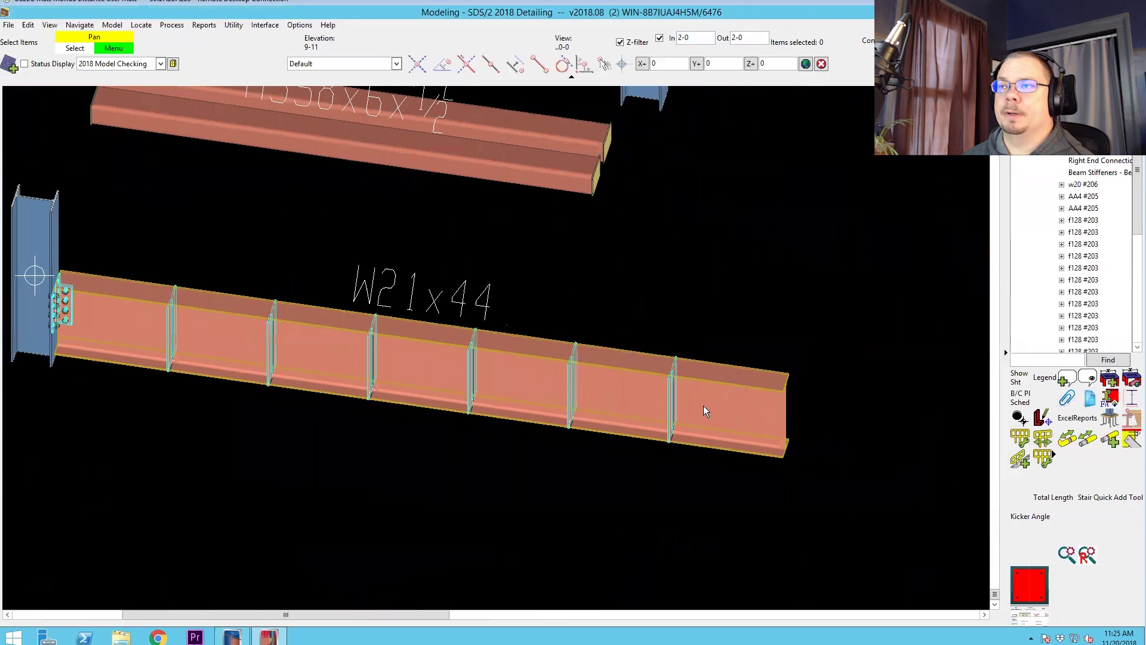
double_click(726, 409)
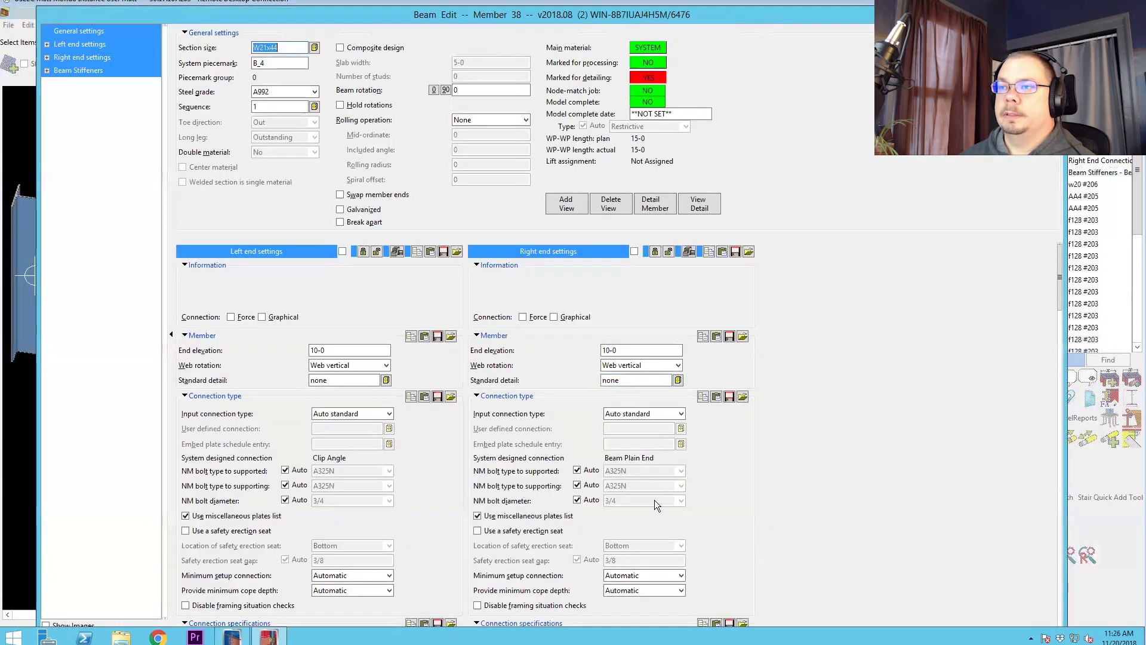
scroll(655, 500, down, 5)
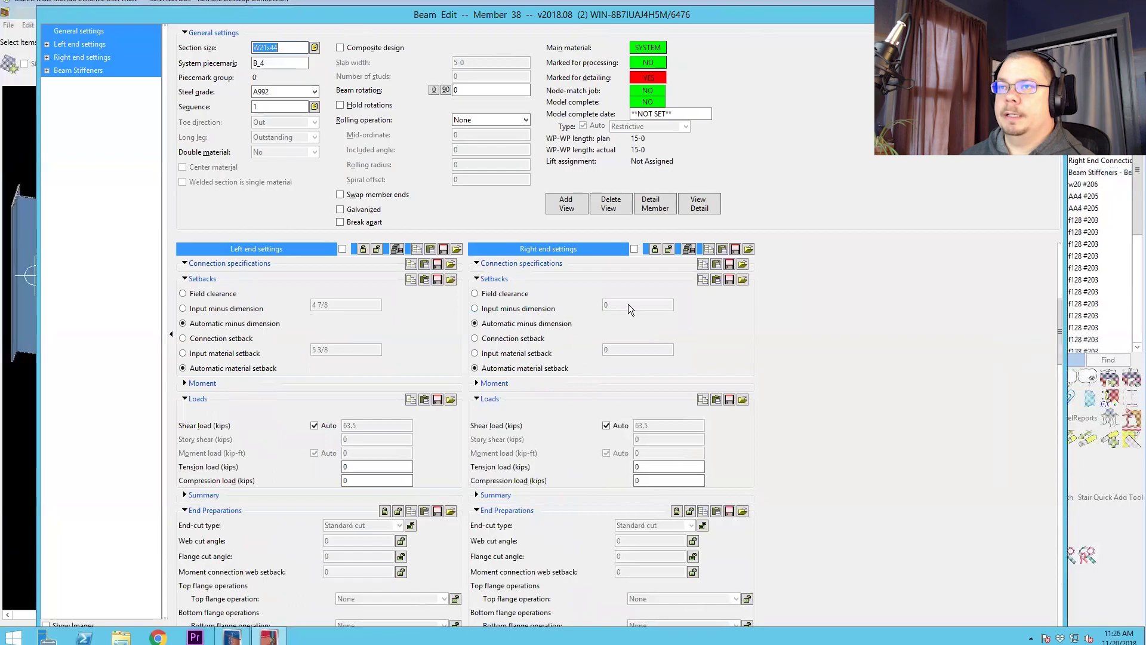
click(648, 304)
double_click(649, 305)
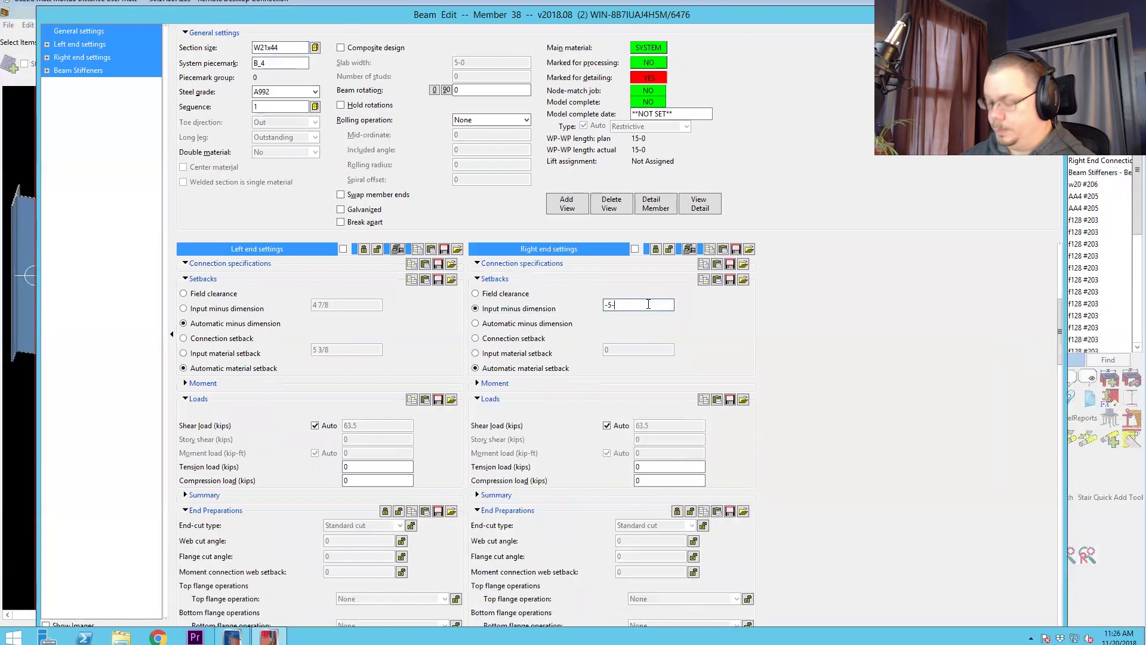
text(-5-0)
key(Return)
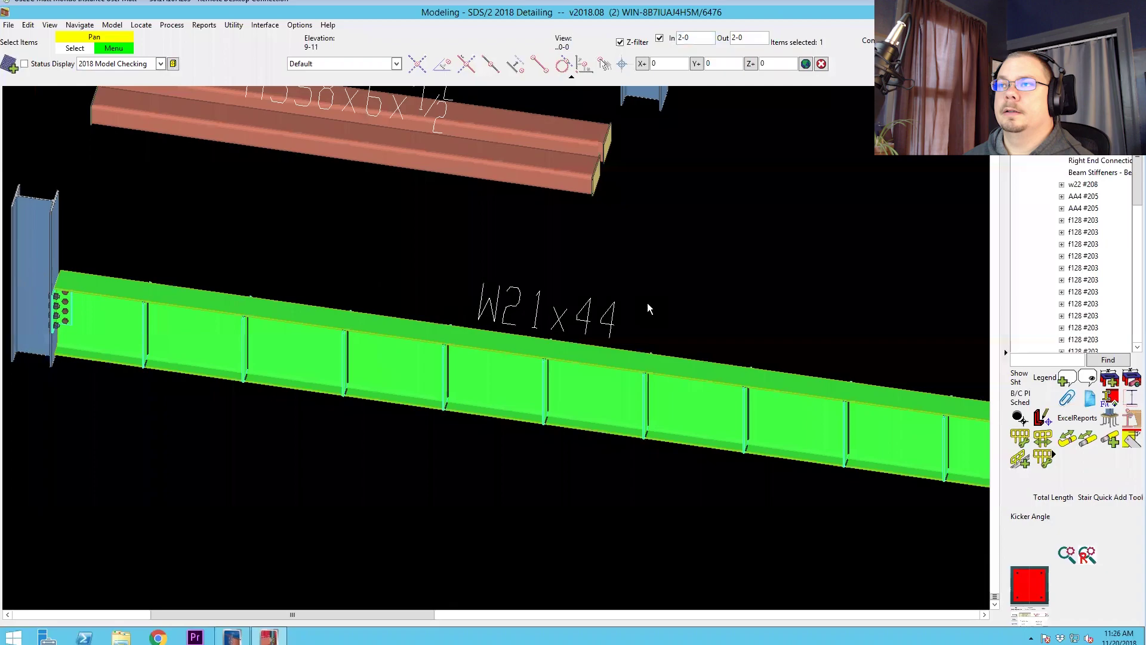
- Shorten the W21x44 beam by changing its right-end input minus dimension, and examine the resulting stiffener layout
scroll(554, 321, down, 3)
scroll(687, 346, up, 4)
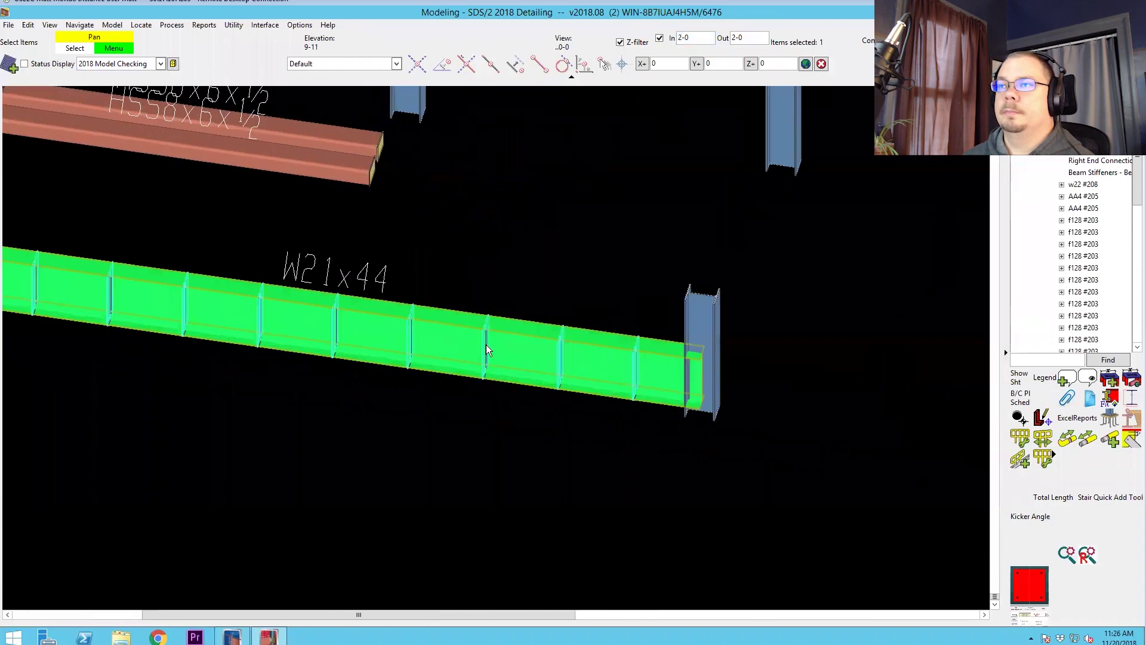
click(587, 353)
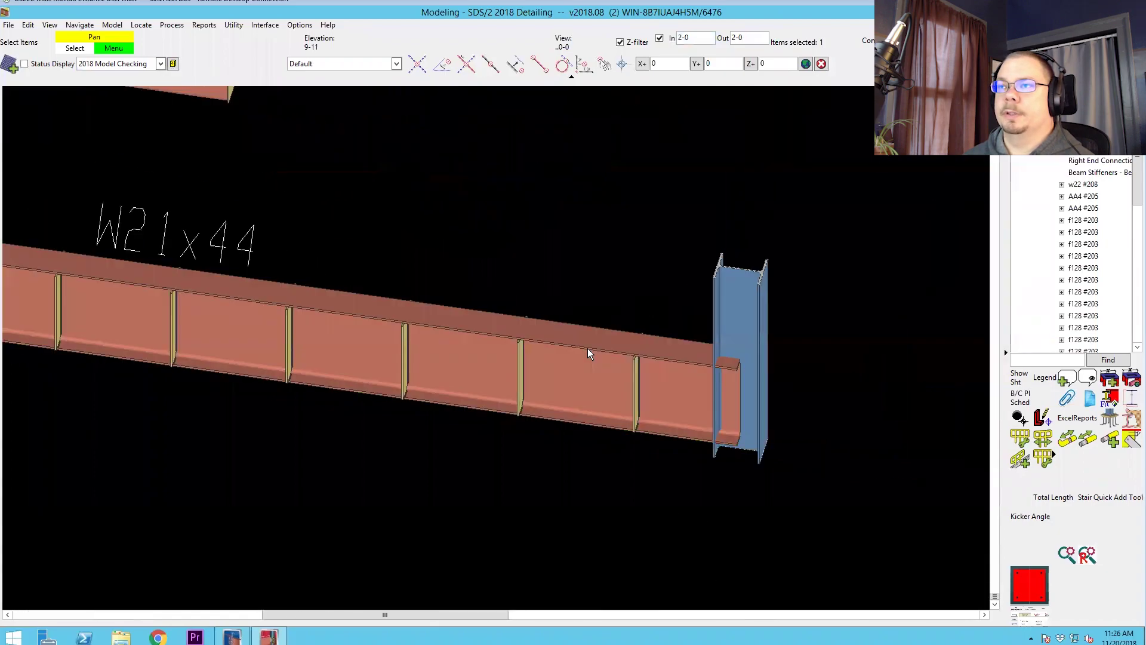
double_click(649, 382)
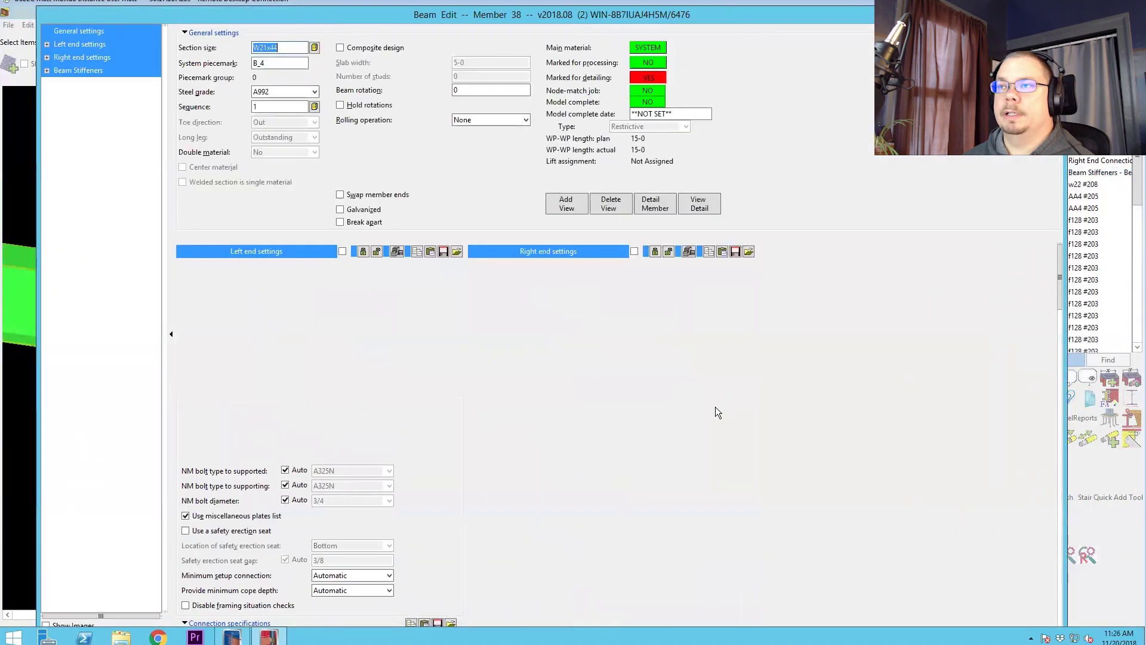
click(627, 425)
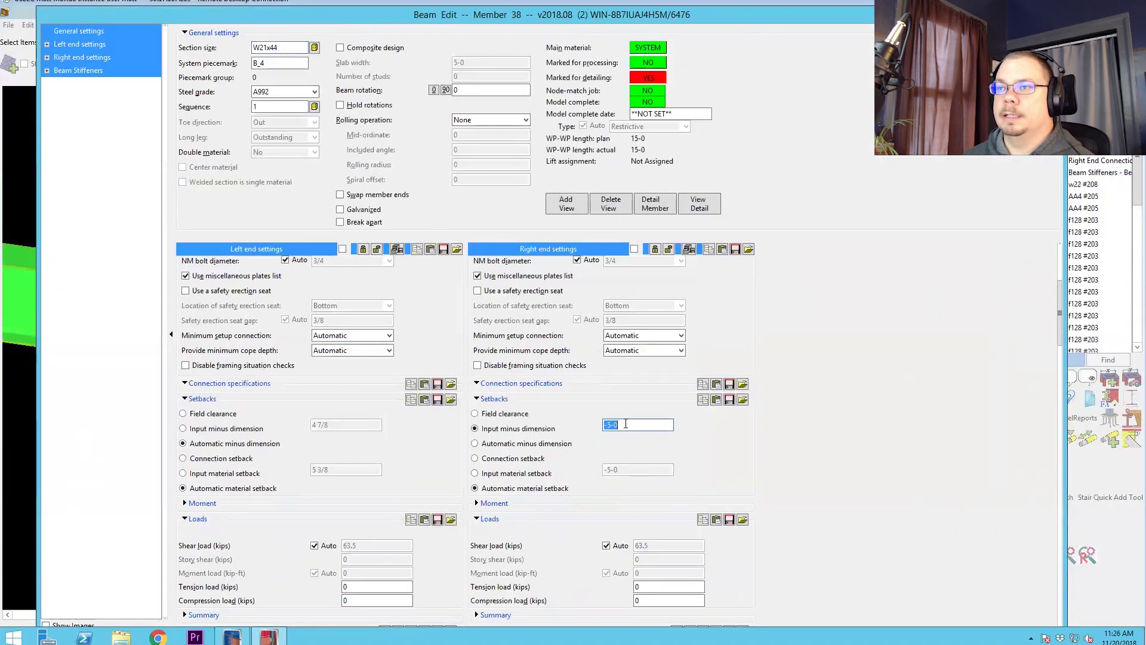
key(Return)
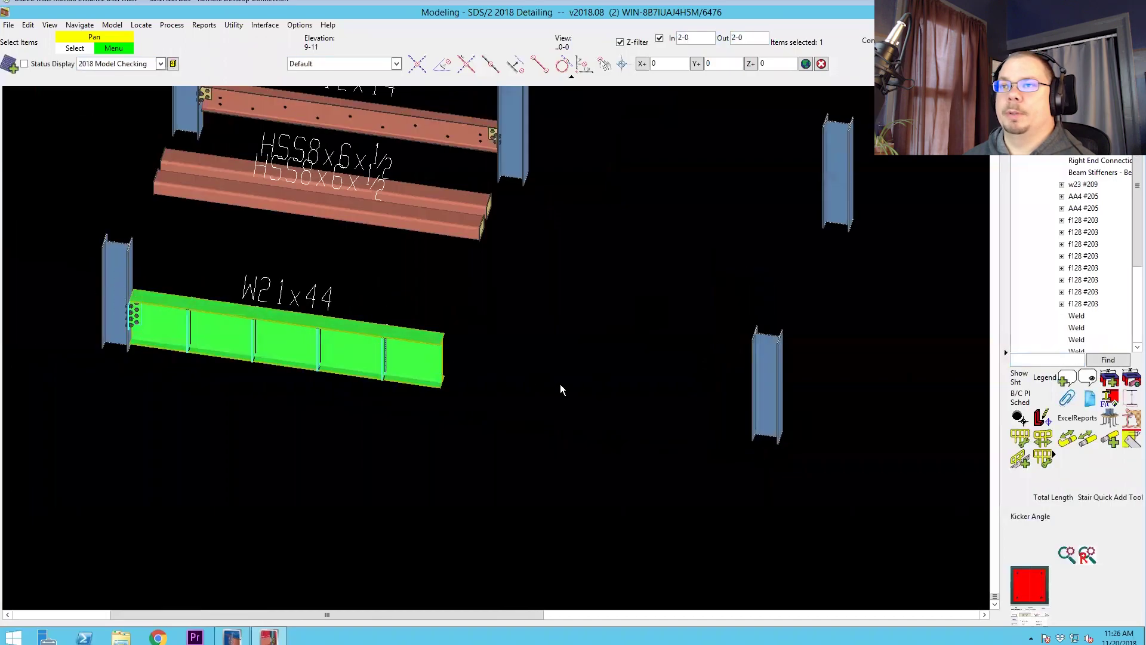
scroll(150, 323, up, 5)
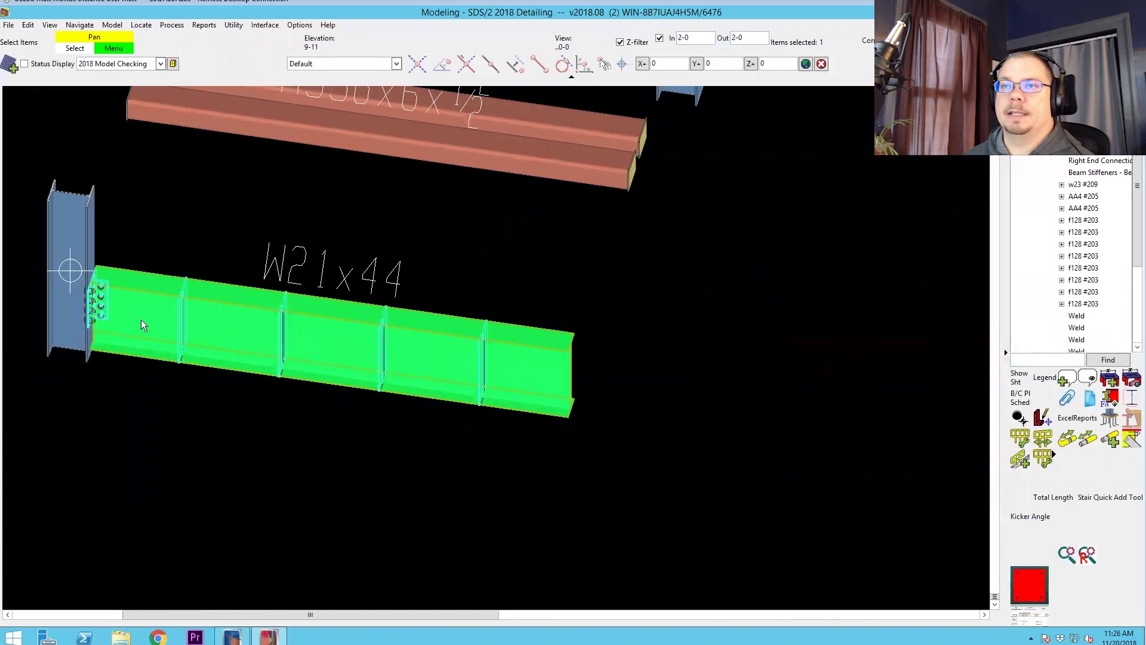
click(234, 431)
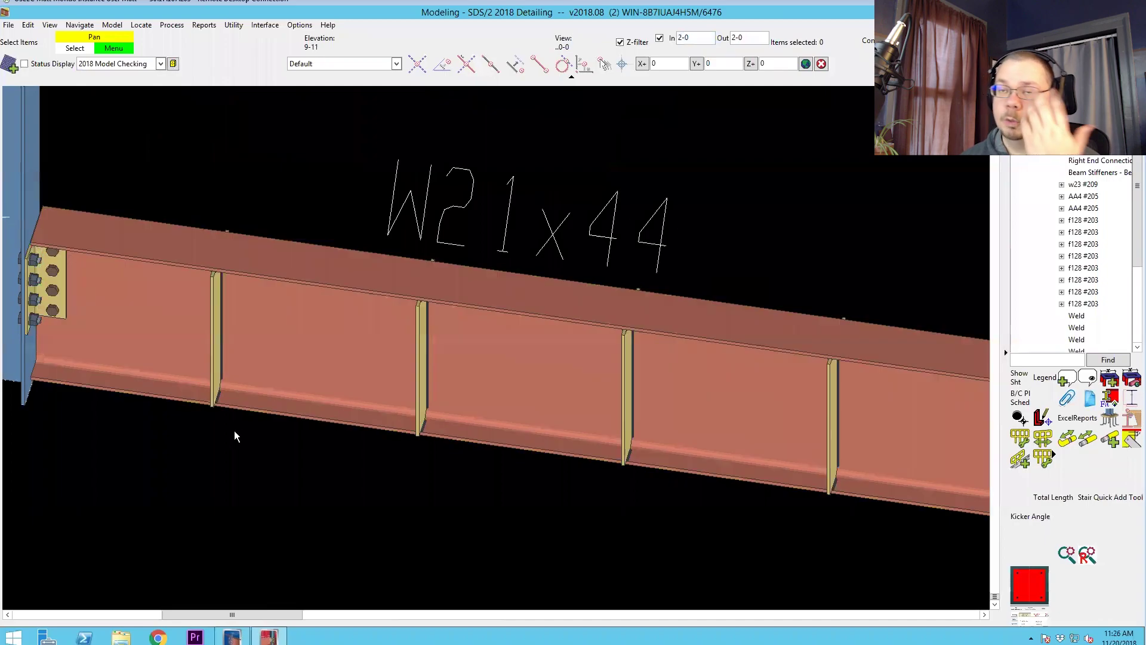